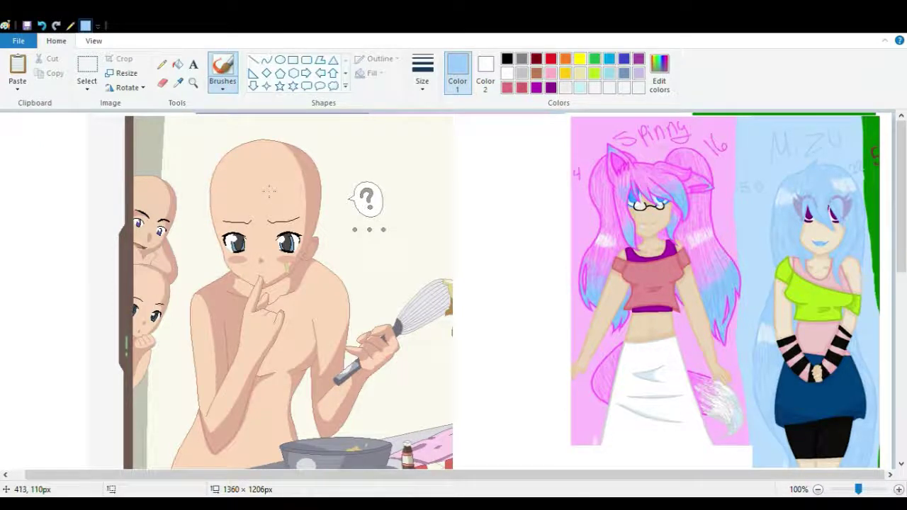
- Outline the central character's jagged bangs, side strand, head and top bun with light blue brush strokes
drag(257, 188, 257, 193)
mouse_move(294, 219)
mouse_down()
mouse_move(333, 247)
mouse_move(322, 207)
mouse_up()
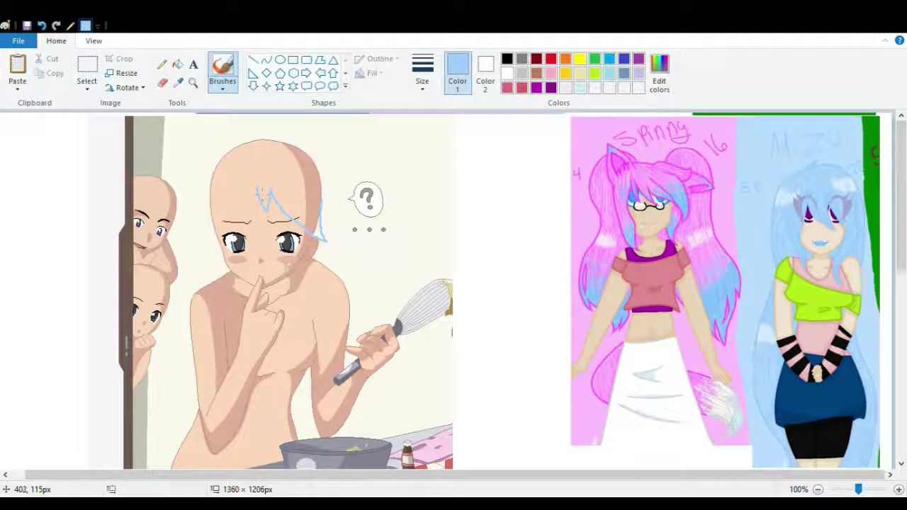
mouse_move(258, 186)
mouse_down()
mouse_move(234, 243)
mouse_move(236, 301)
mouse_up()
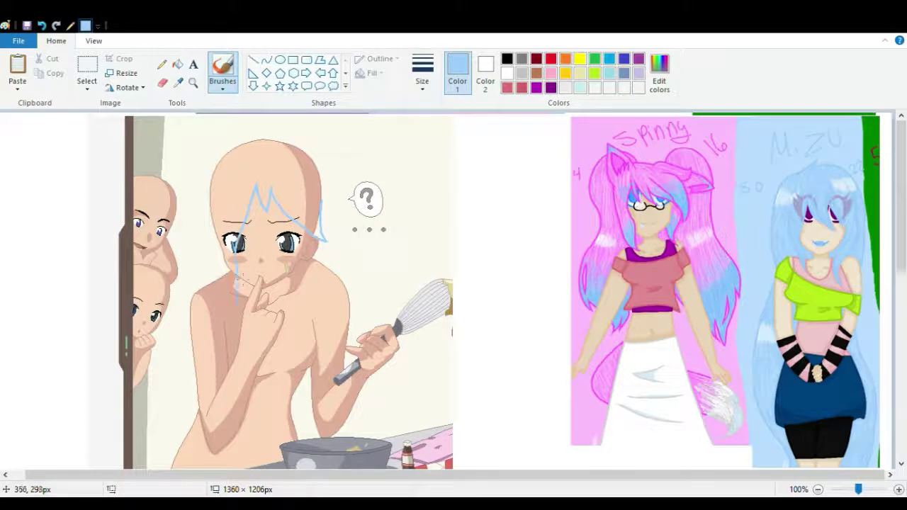
click(42, 24)
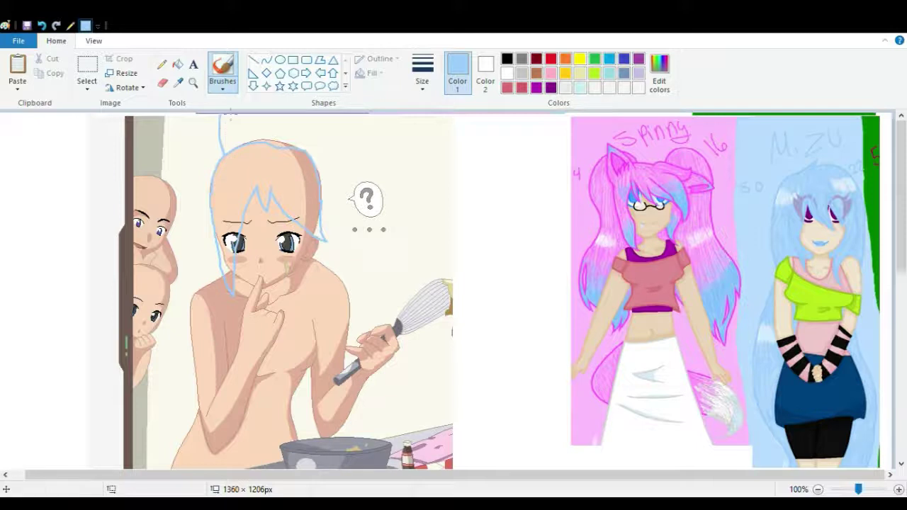
drag(317, 146, 313, 105)
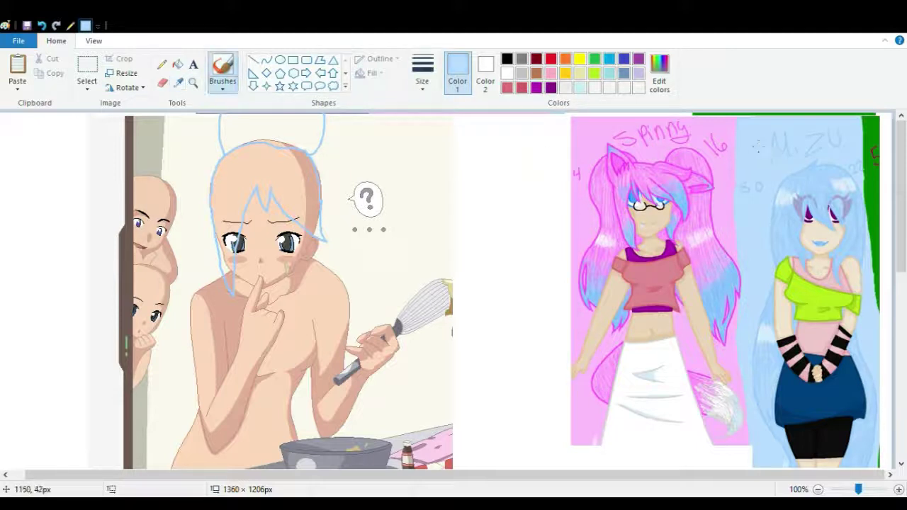
- Fill the outlined bun, main hair area and side strand with light blue
click(177, 64)
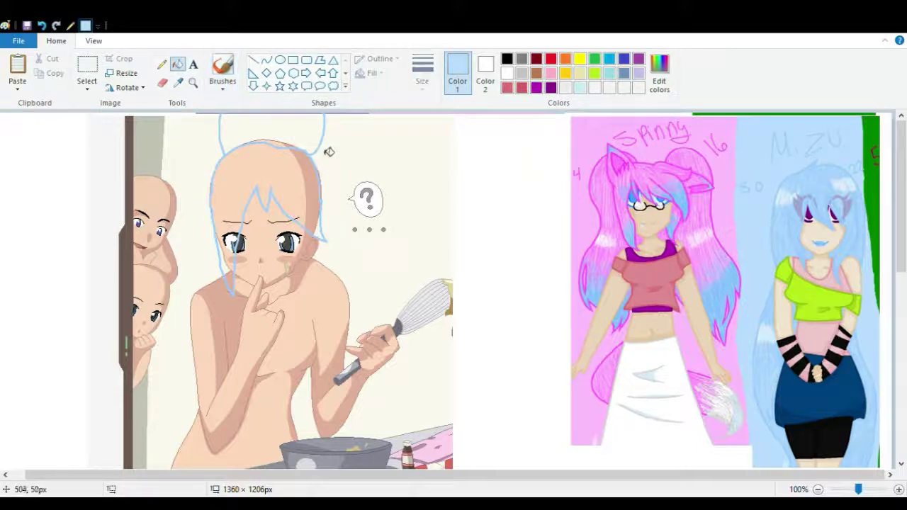
click(293, 133)
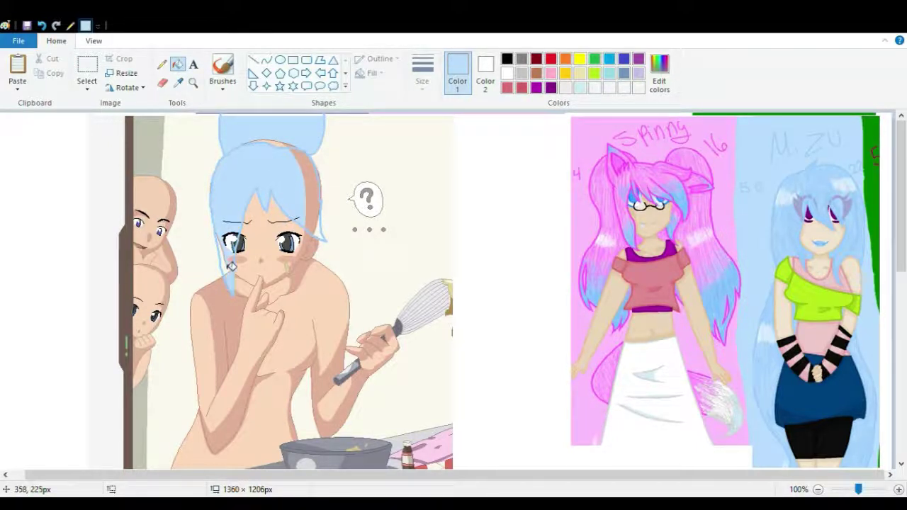
click(229, 272)
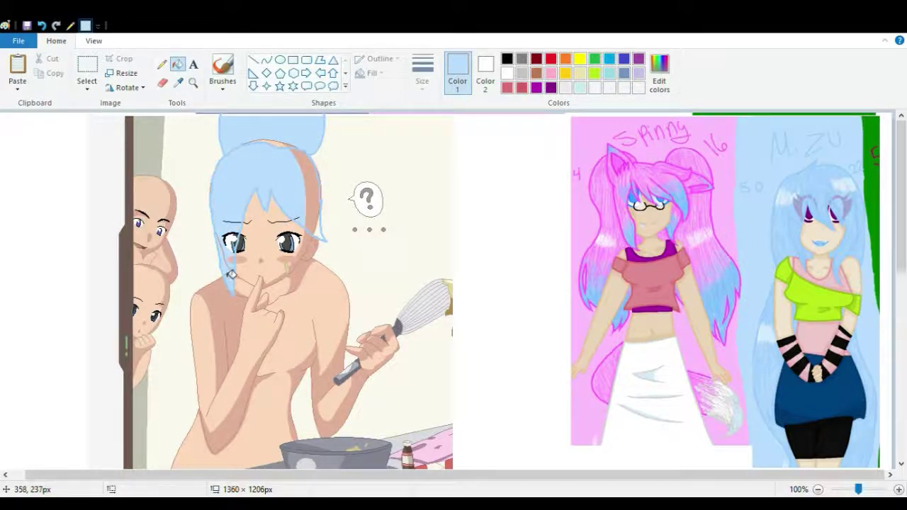
- Select the Eraser and set Color 2 to the custom light blue of the hair
click(162, 83)
click(485, 71)
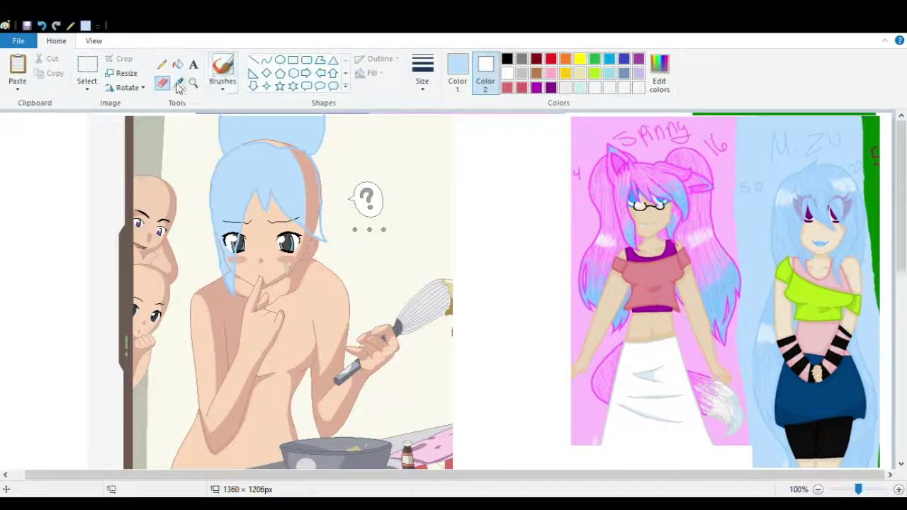
click(454, 71)
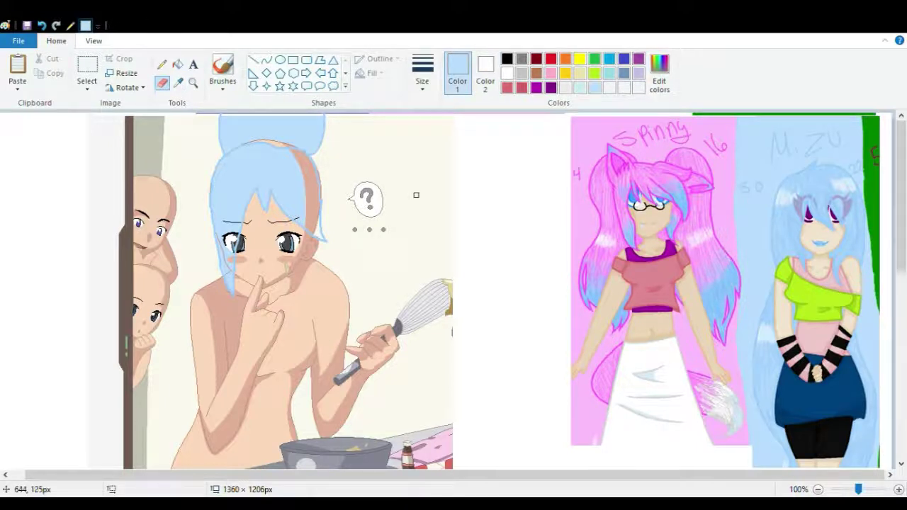
click(485, 71)
click(599, 89)
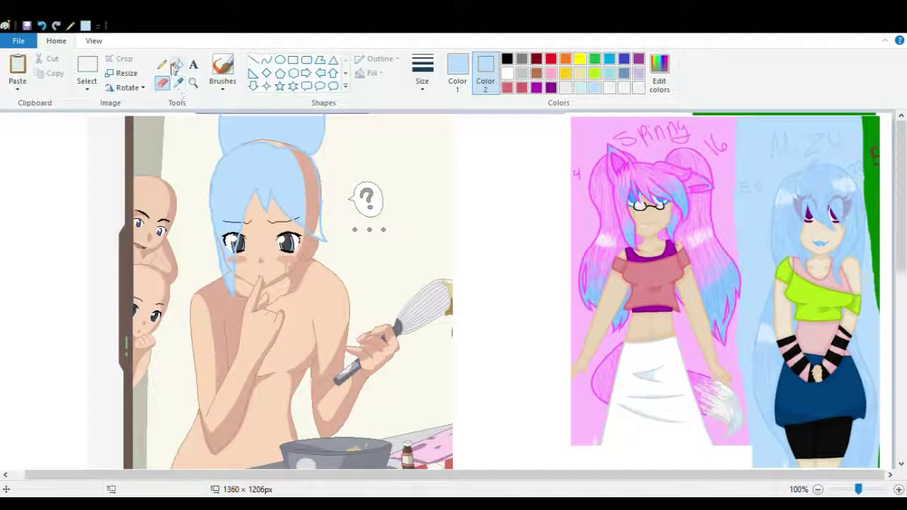
click(177, 64)
click(312, 169)
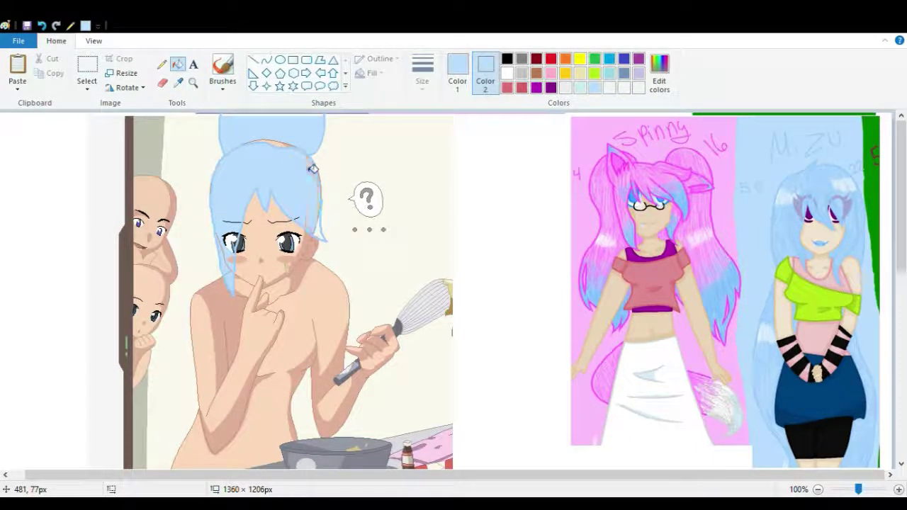
click(42, 27)
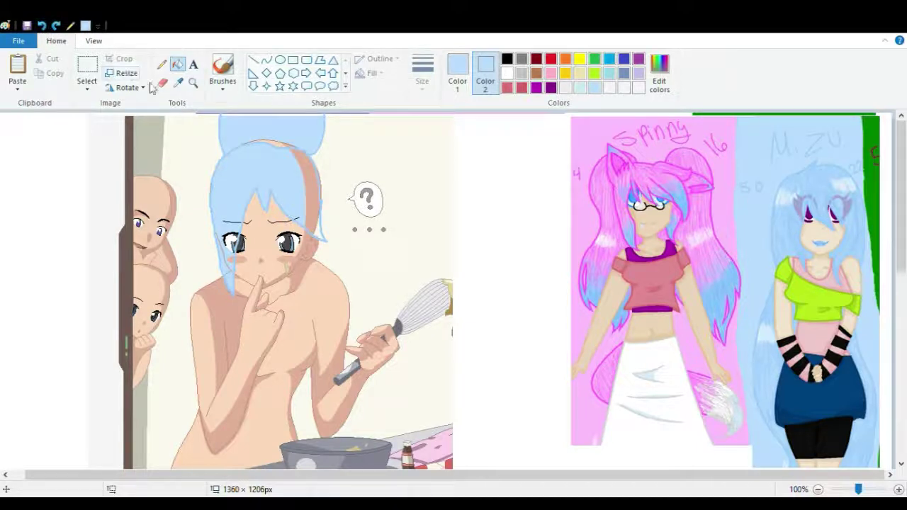
- Set Color 1 to a slightly darker blue and fill the shaded strip along the side of the head with it
click(178, 82)
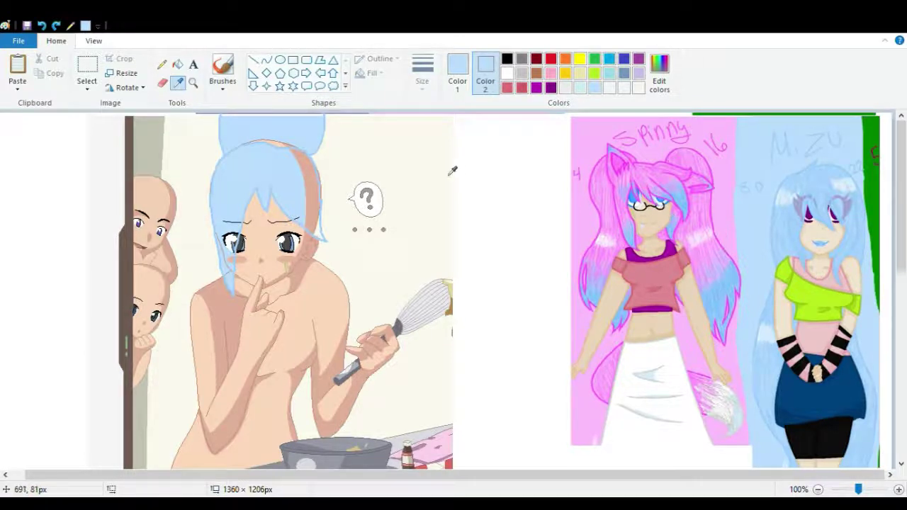
click(459, 78)
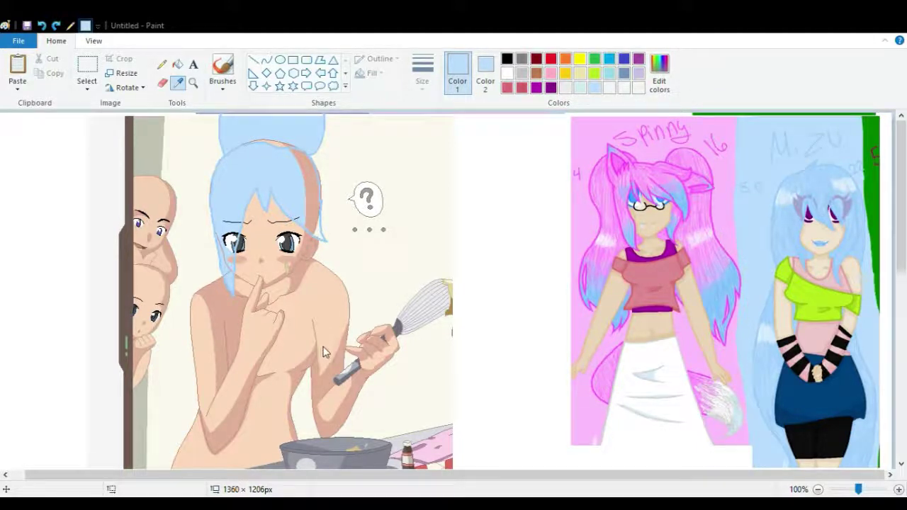
click(178, 65)
click(317, 191)
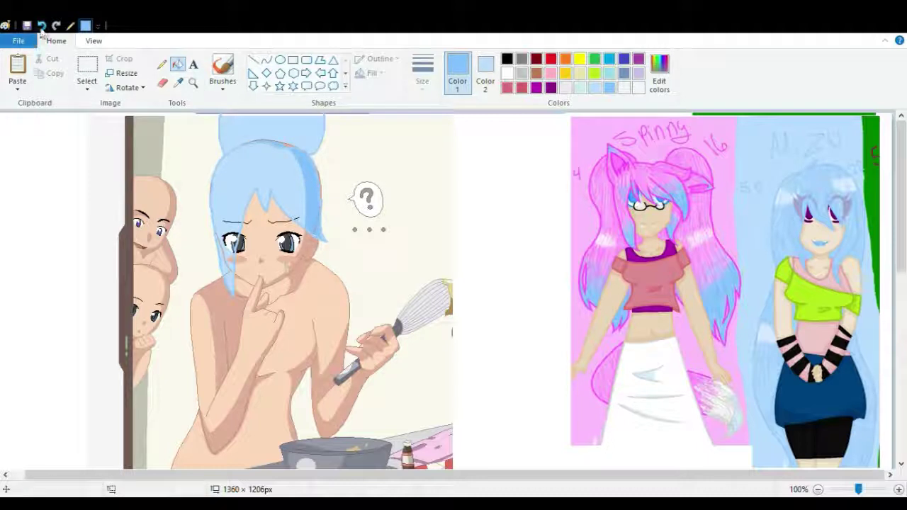
- Undo the darker fill of the bun and fill the skin-coloured gap atop the head with light blue
click(293, 149)
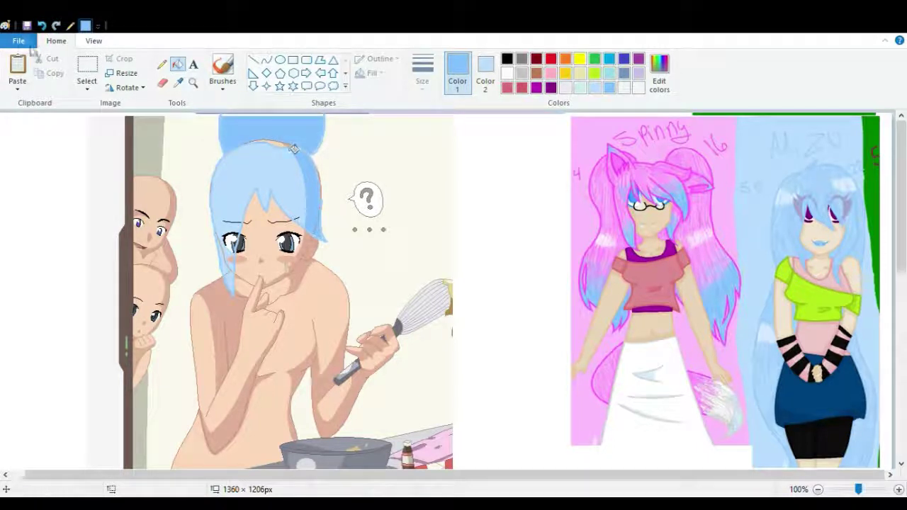
click(41, 26)
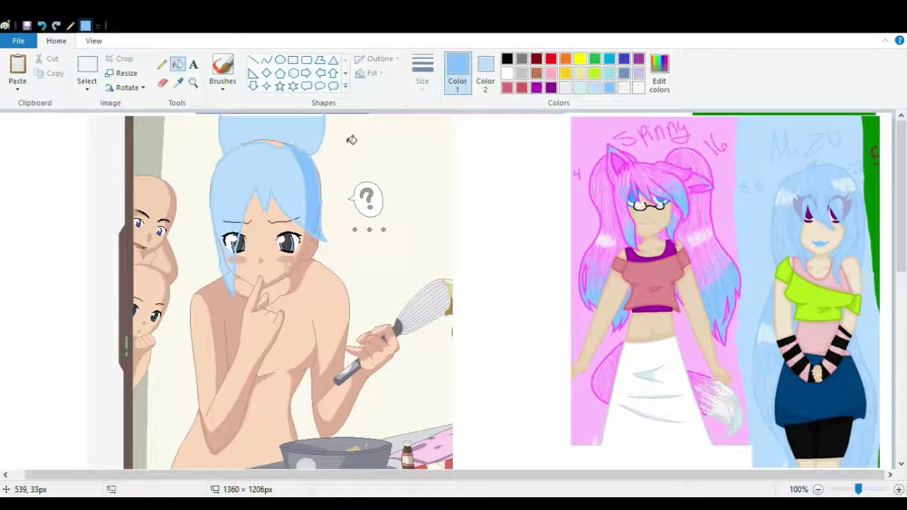
click(596, 87)
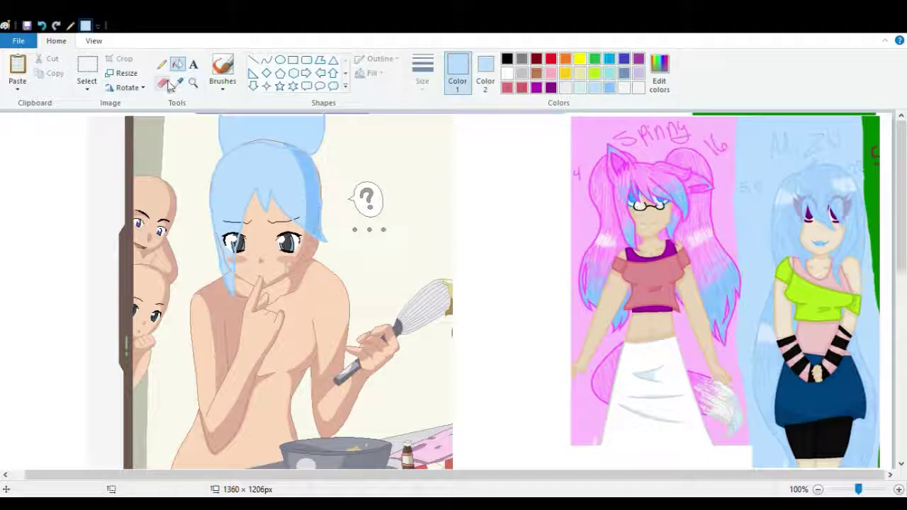
- Sample a blue from the blue-haired reference character and brush it over the outline at the top of the head
click(222, 67)
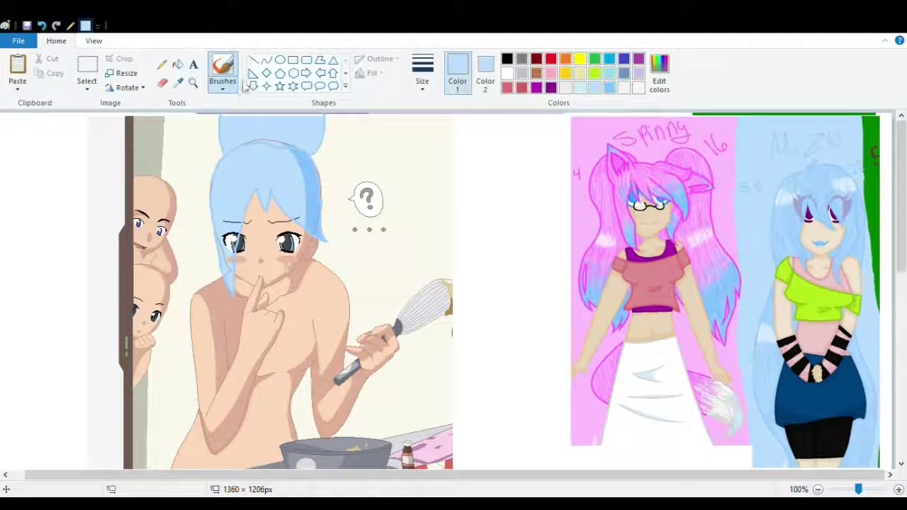
click(178, 83)
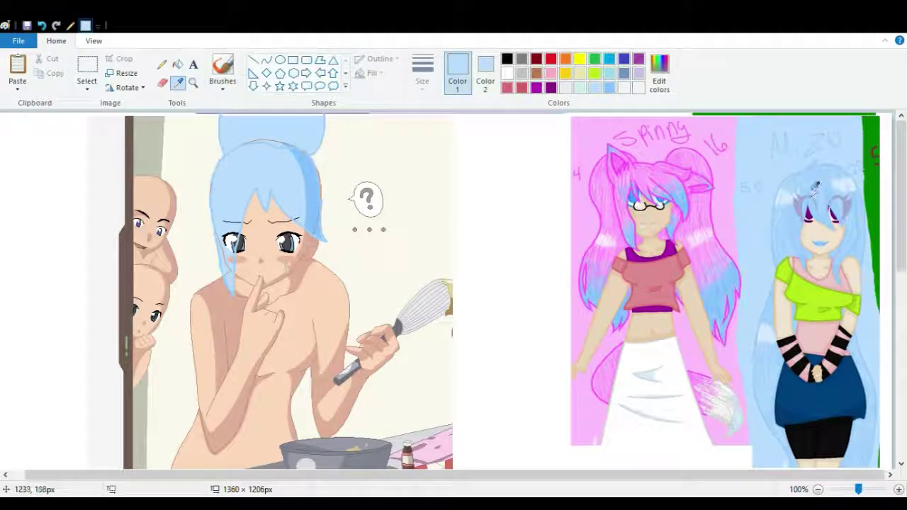
click(818, 164)
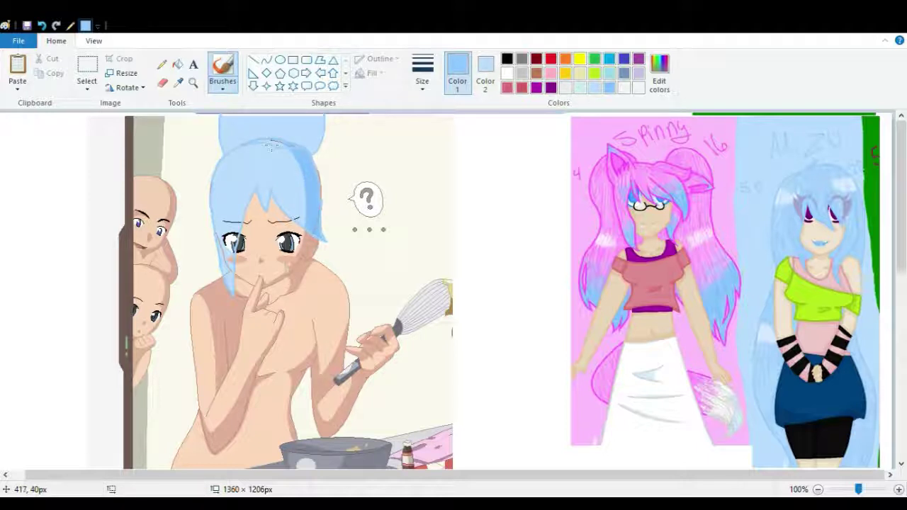
- Cover the part of the eye that overlaps the side hair strand with light blue using the Eraser, leaving both eyebrows intact
click(162, 83)
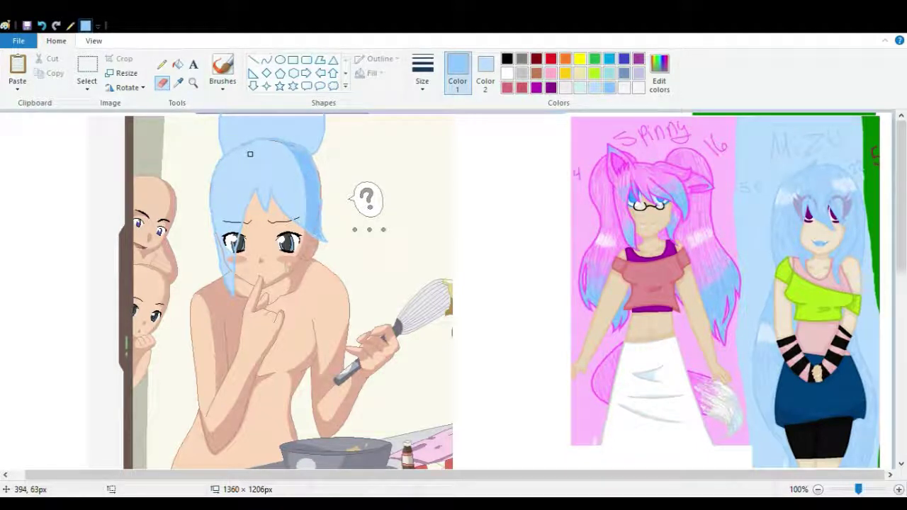
click(494, 83)
mouse_move(226, 218)
mouse_down()
mouse_move(227, 253)
mouse_move(235, 217)
mouse_up()
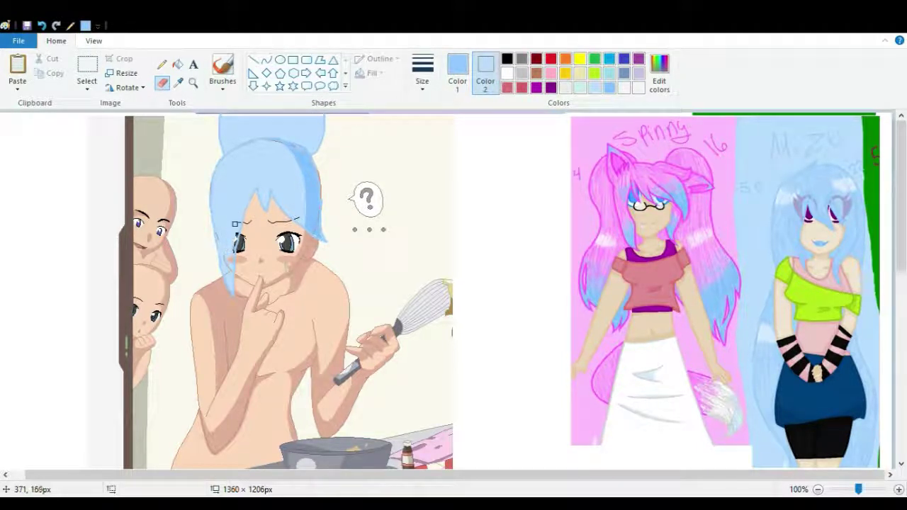
drag(229, 251, 235, 234)
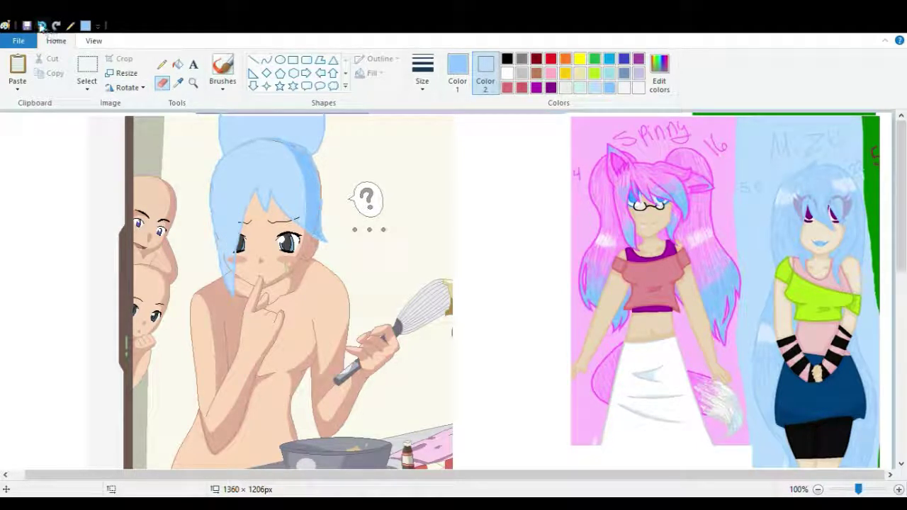
click(41, 26)
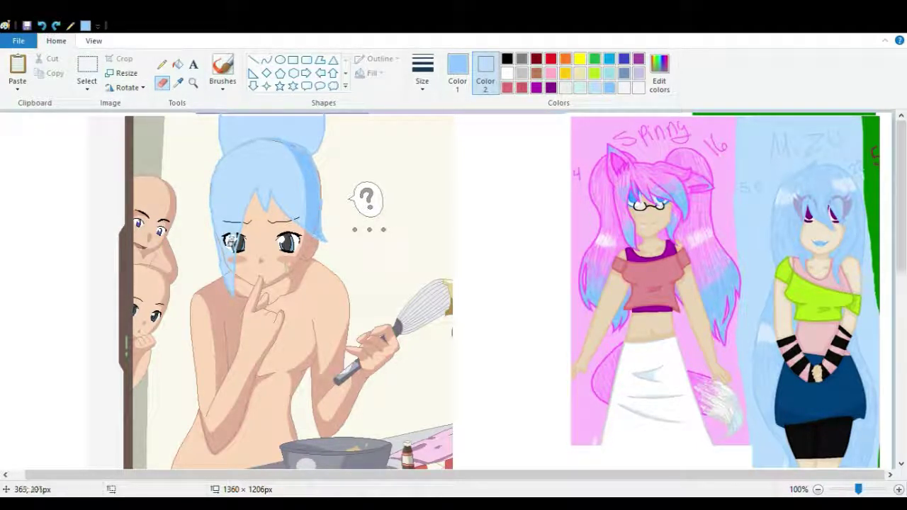
mouse_move(232, 241)
mouse_down()
mouse_move(222, 262)
mouse_move(229, 276)
mouse_move(234, 240)
mouse_move(228, 267)
mouse_move(227, 236)
mouse_move(218, 232)
mouse_move(227, 234)
mouse_up()
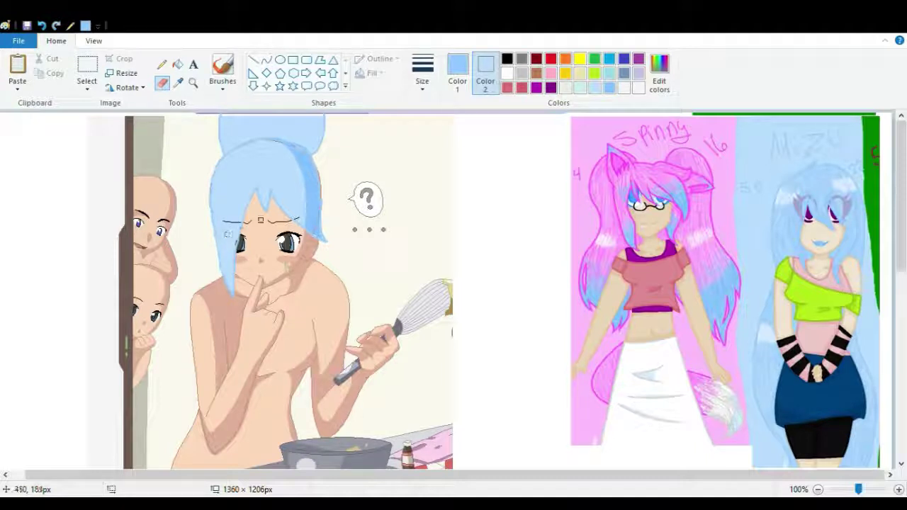
mouse_move(295, 214)
mouse_down()
mouse_move(313, 198)
mouse_move(315, 224)
mouse_up()
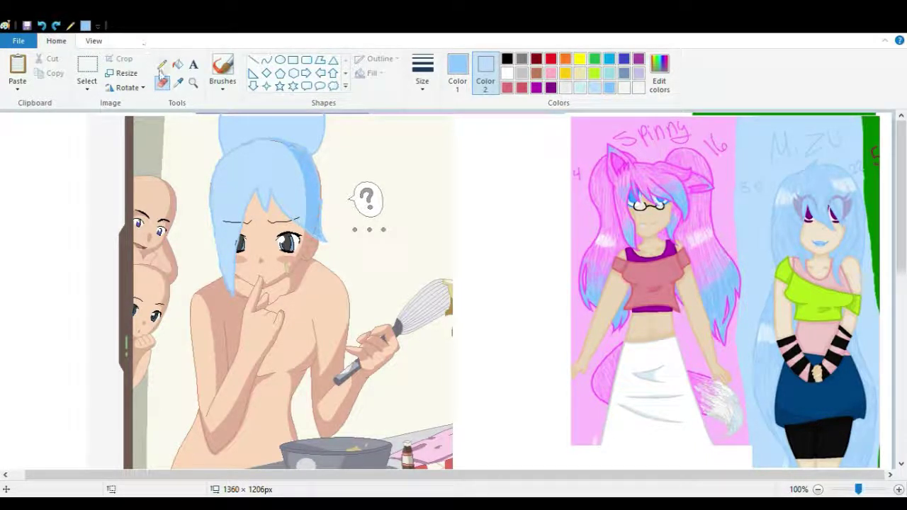
- Set Color 2 to the darker blue and extend the hair's shaded strip over the top of the head with the Eraser
click(176, 82)
click(316, 180)
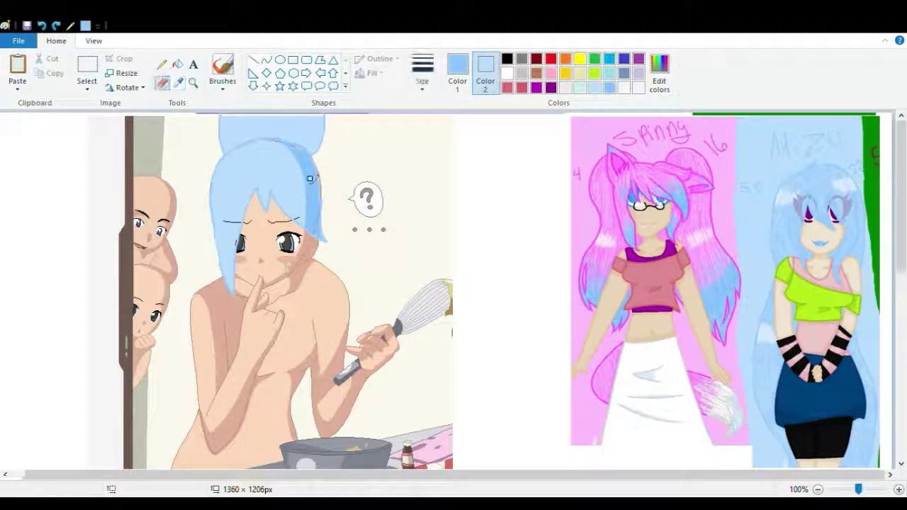
click(457, 70)
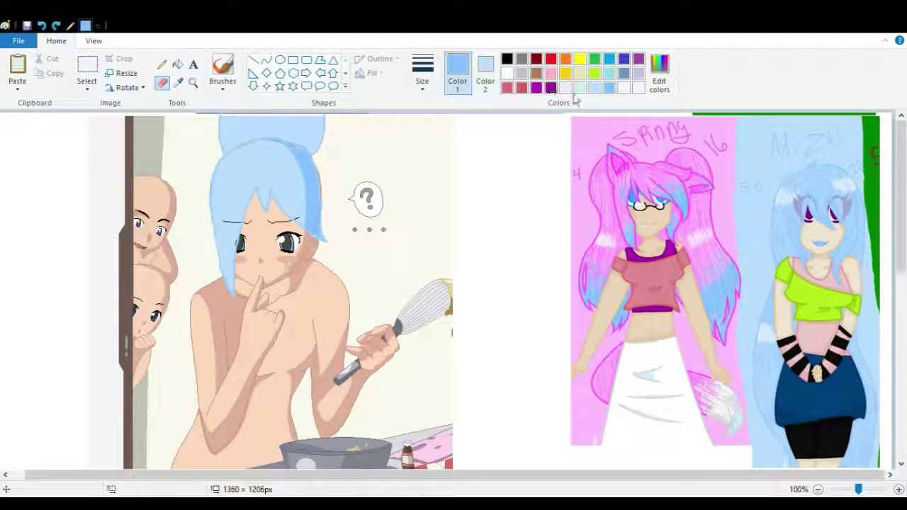
click(487, 71)
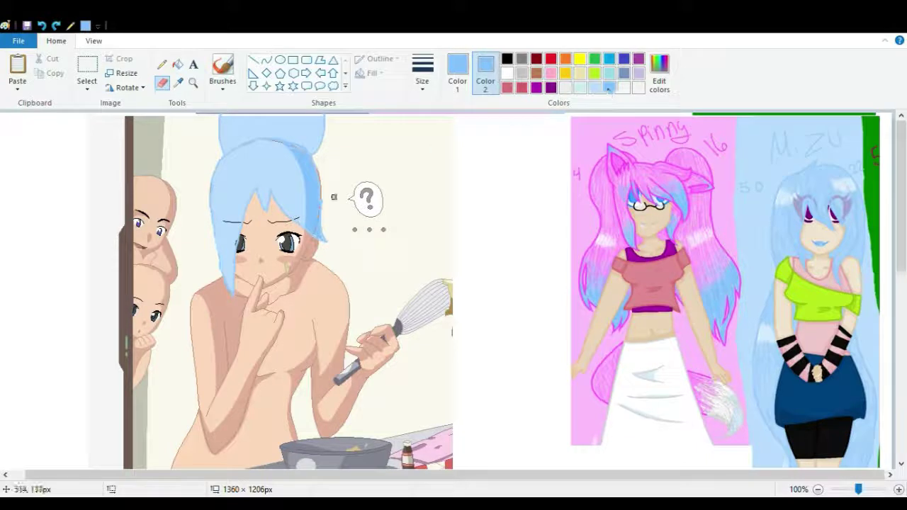
mouse_move(316, 202)
mouse_down()
mouse_move(316, 228)
mouse_move(310, 172)
mouse_move(283, 145)
mouse_up()
drag(297, 158, 305, 169)
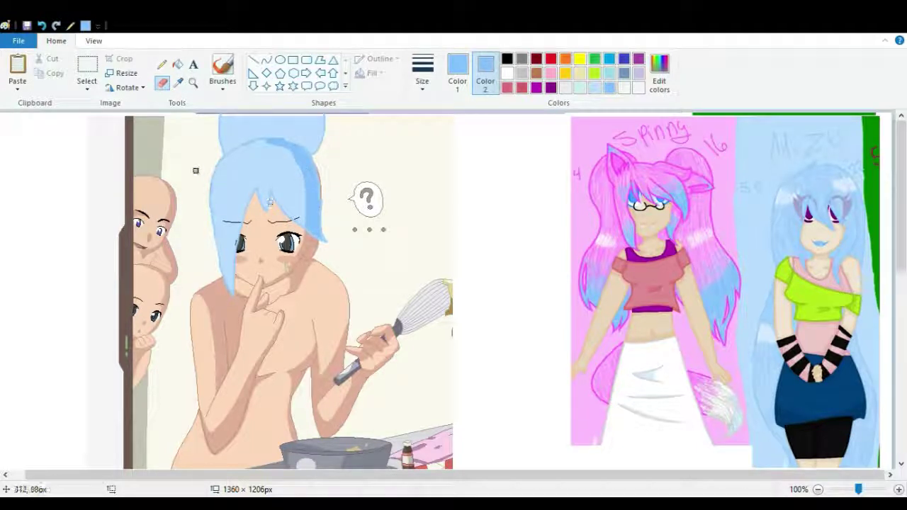
- Sample the darker green outline colour of the blue-haired reference character's off-shoulder top
click(178, 83)
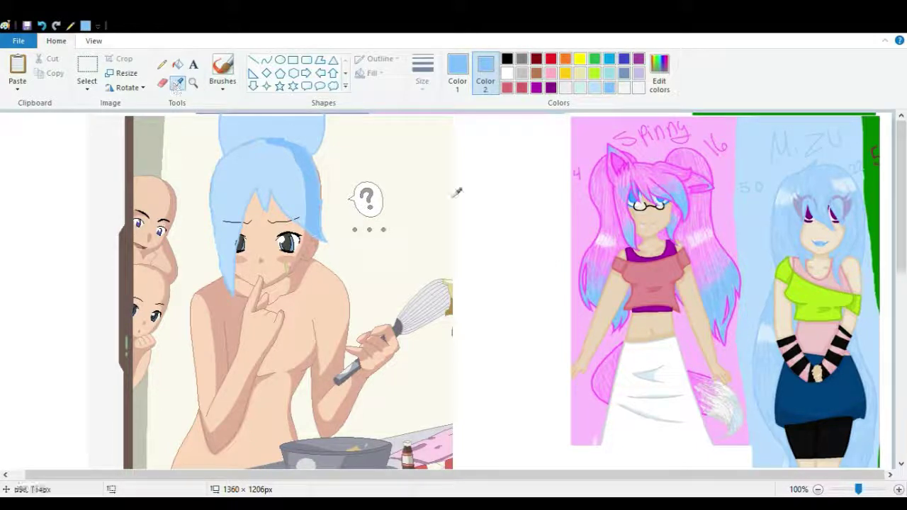
click(824, 311)
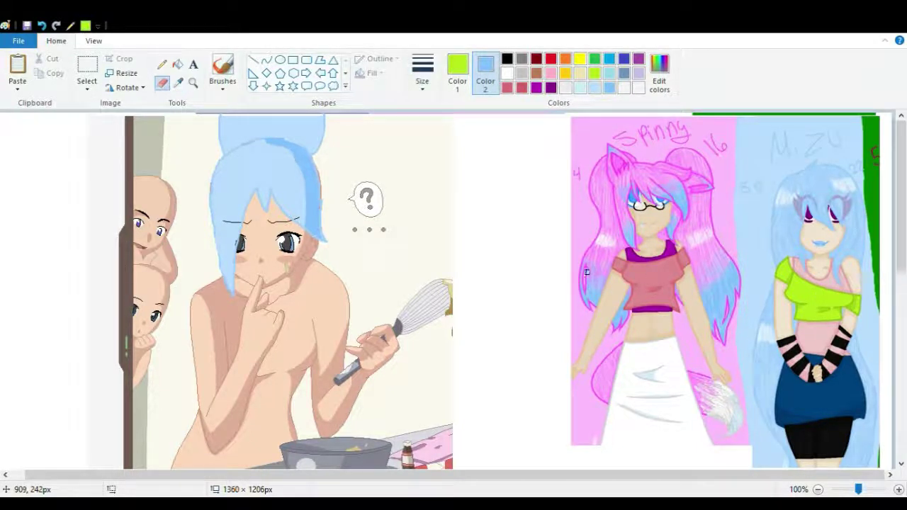
click(178, 82)
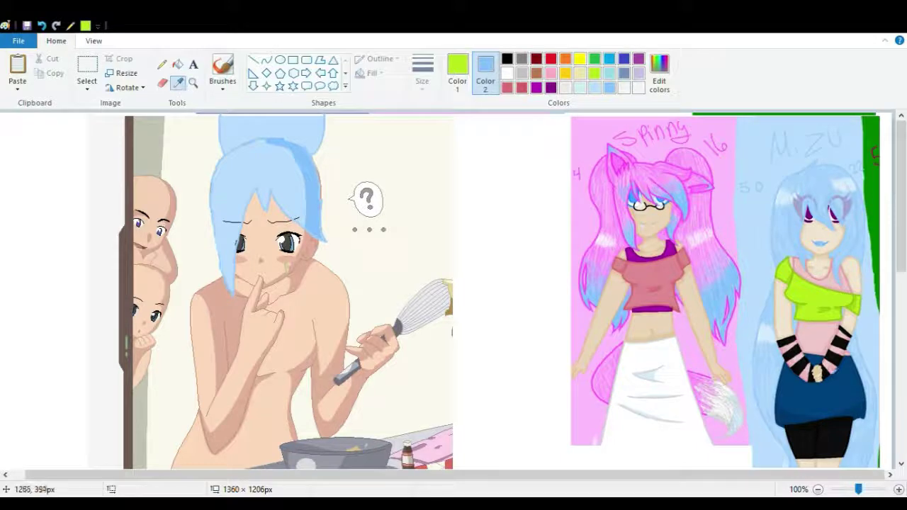
scroll(876, 455, up, 1)
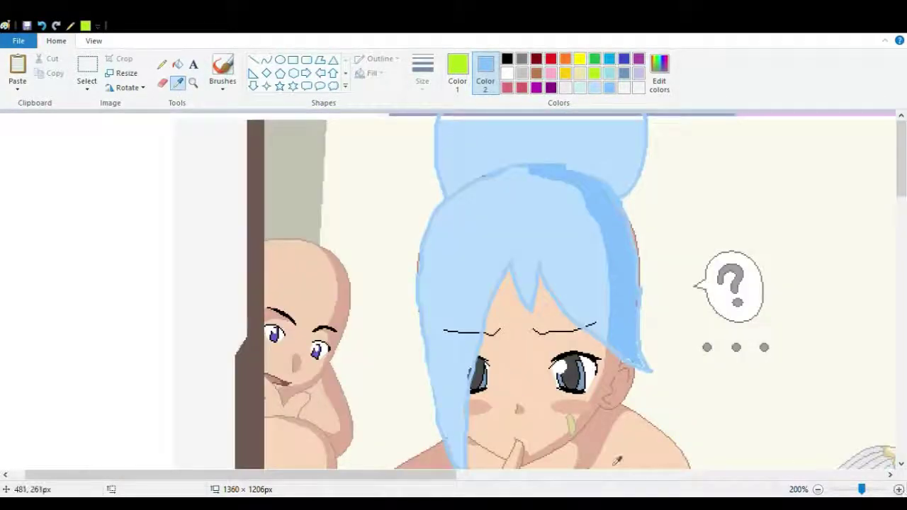
drag(456, 477, 906, 441)
drag(901, 160, 901, 199)
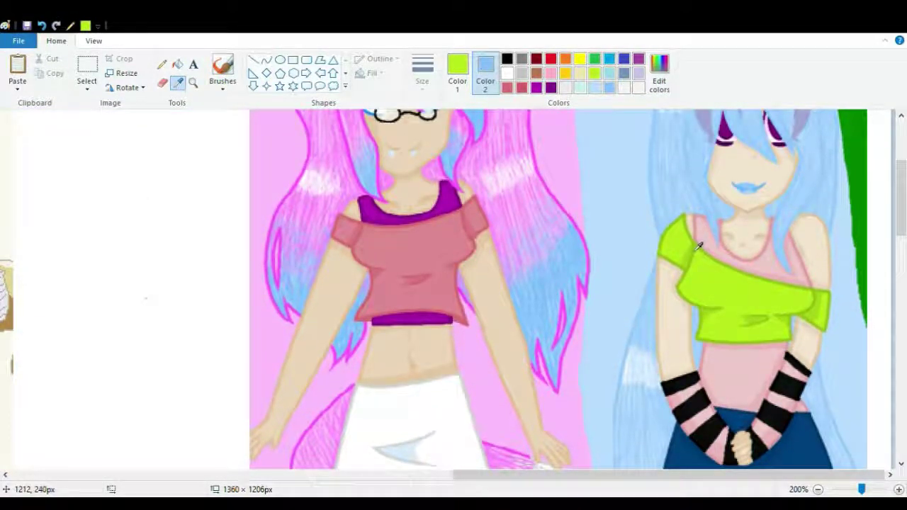
click(698, 246)
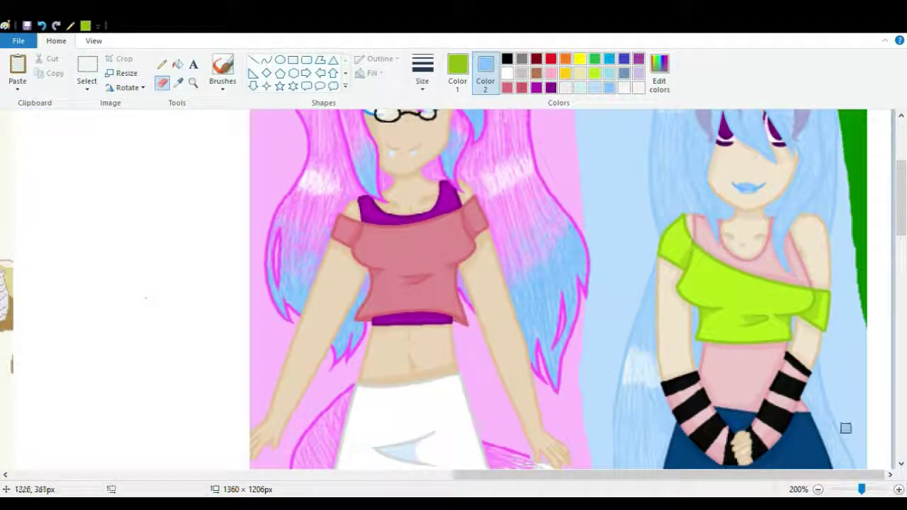
- Outline a cropped off-shoulder top on the central character's torso, including both sleeves, with the darker green brush
click(818, 489)
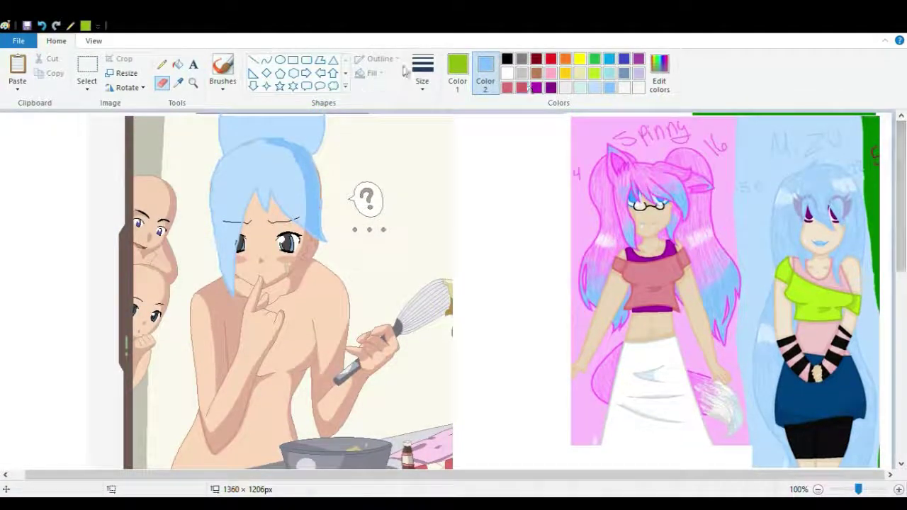
click(458, 71)
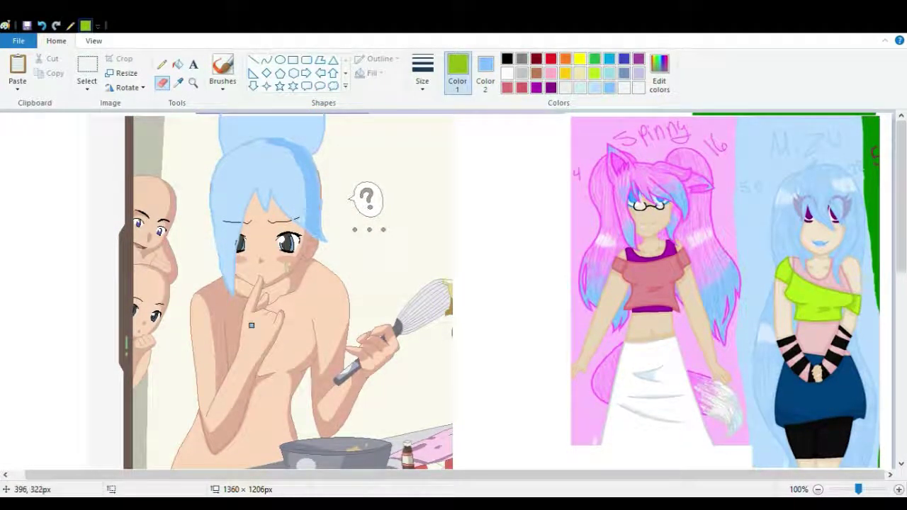
click(223, 67)
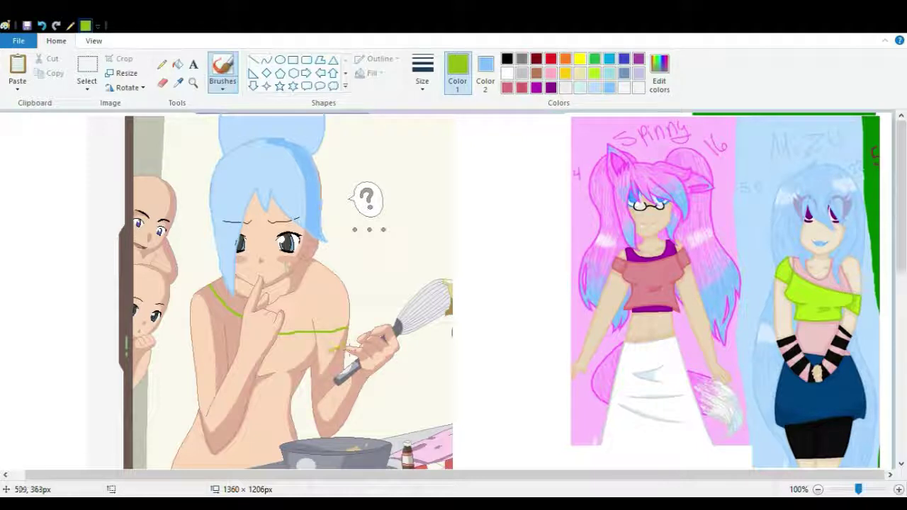
drag(306, 386, 301, 401)
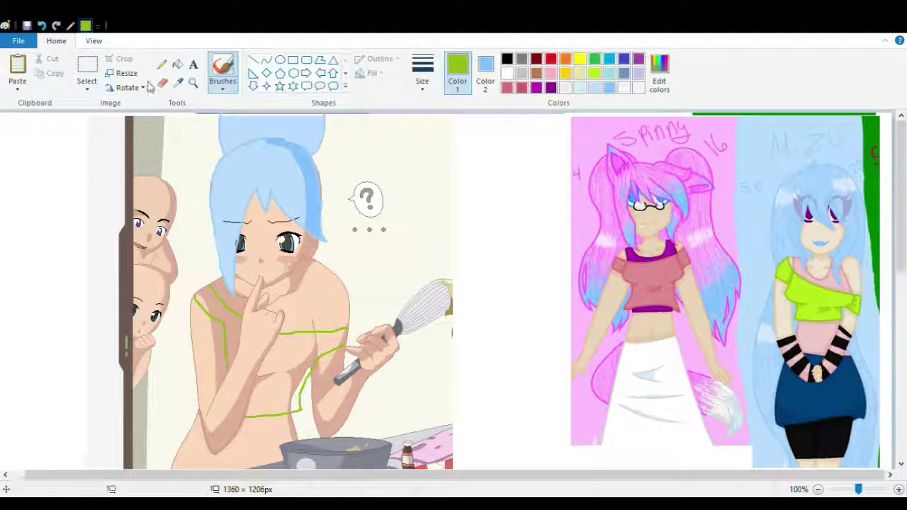
- Sample the bright lime of the reference character's top and fill the outlined top's chest, sleeve and shoulder areas
click(178, 64)
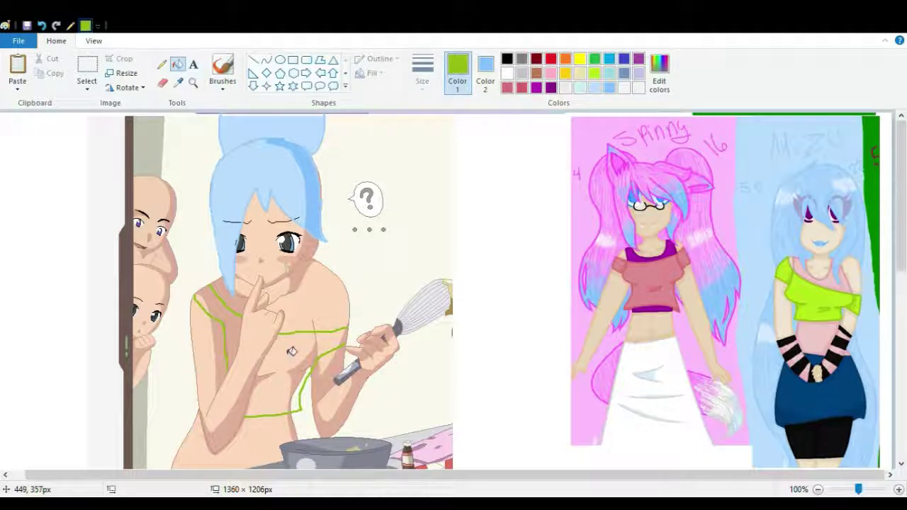
click(178, 83)
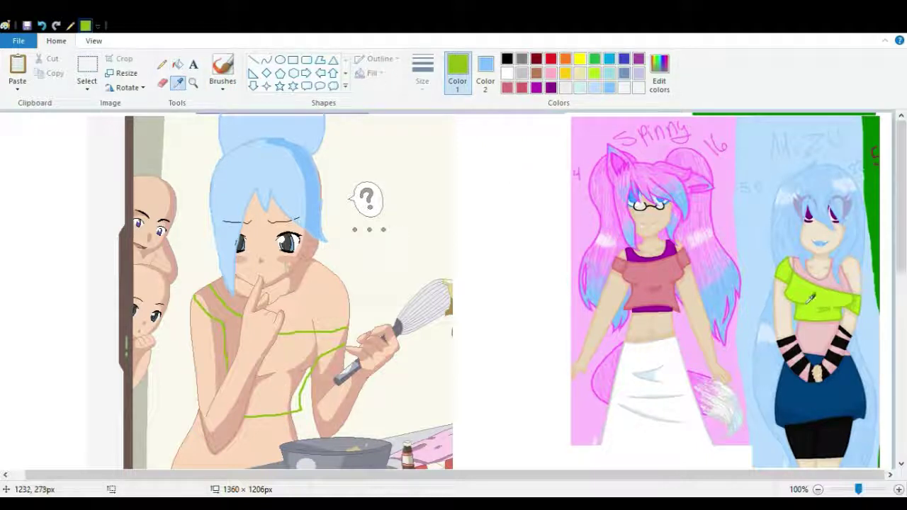
click(813, 297)
click(293, 353)
click(317, 351)
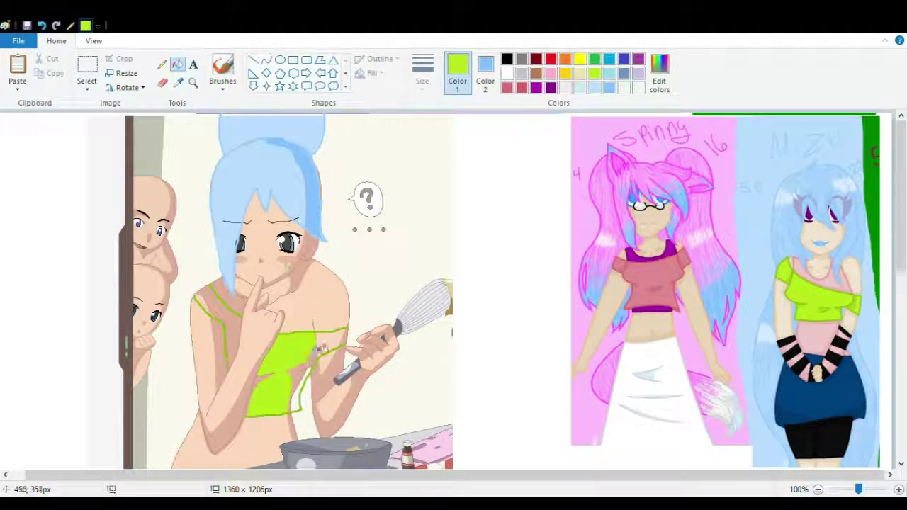
click(329, 345)
click(246, 352)
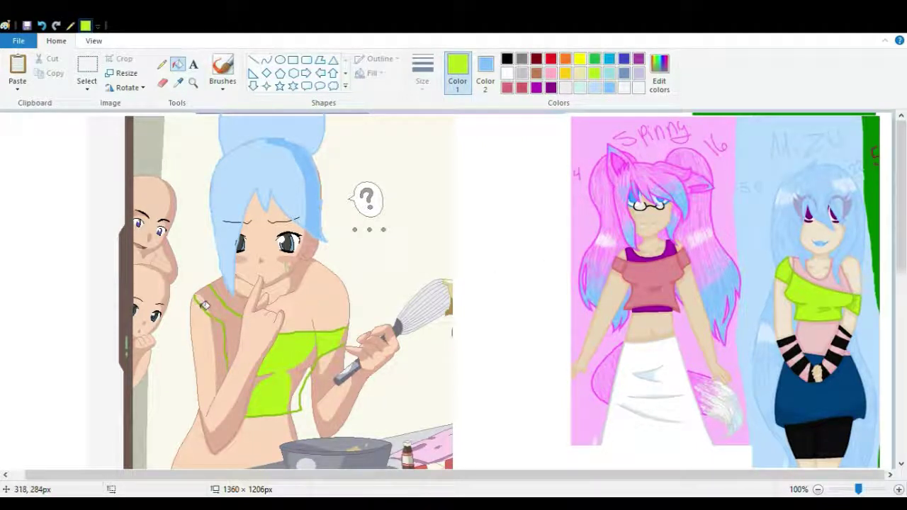
click(201, 306)
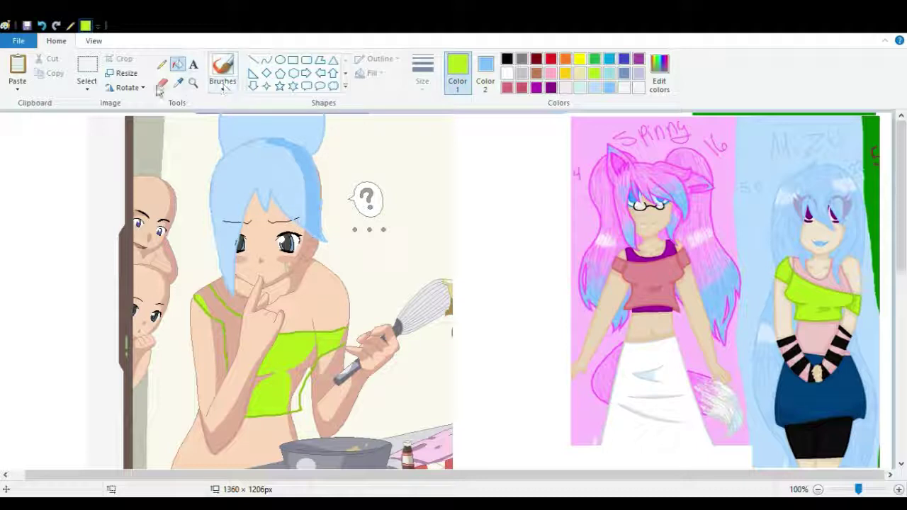
- Sample the reference top's darker green and fill the shaded areas of the central character's top and shoulder
click(178, 82)
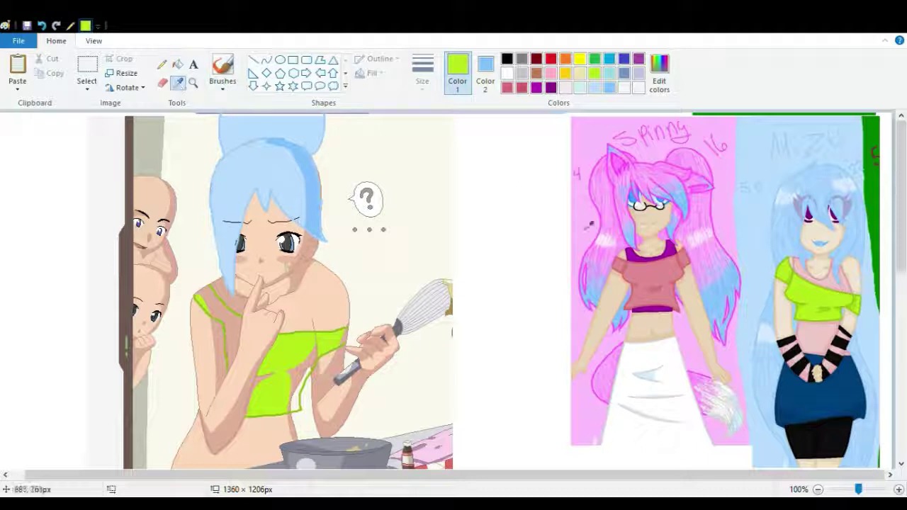
click(828, 313)
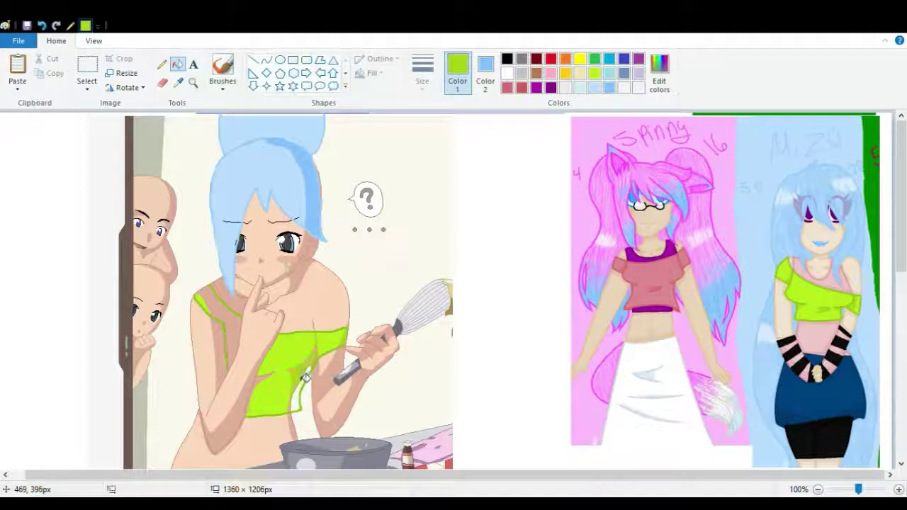
click(301, 394)
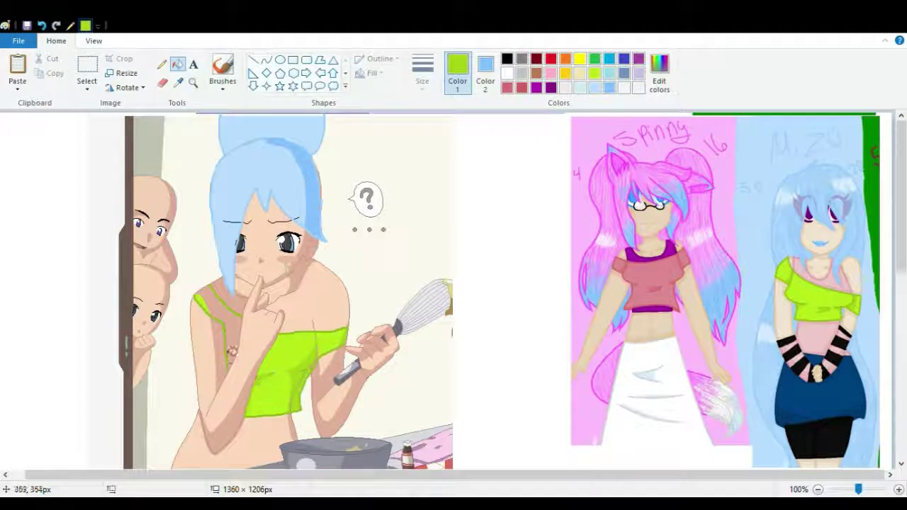
click(211, 301)
- Set Color 2 to the darker green and touch up the top's shading and leftover lines with the Eraser
click(163, 83)
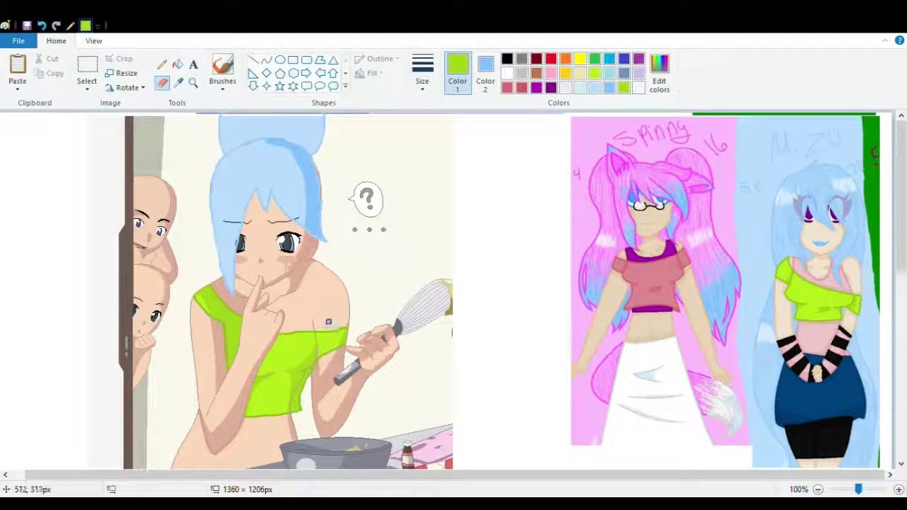
click(486, 71)
click(623, 88)
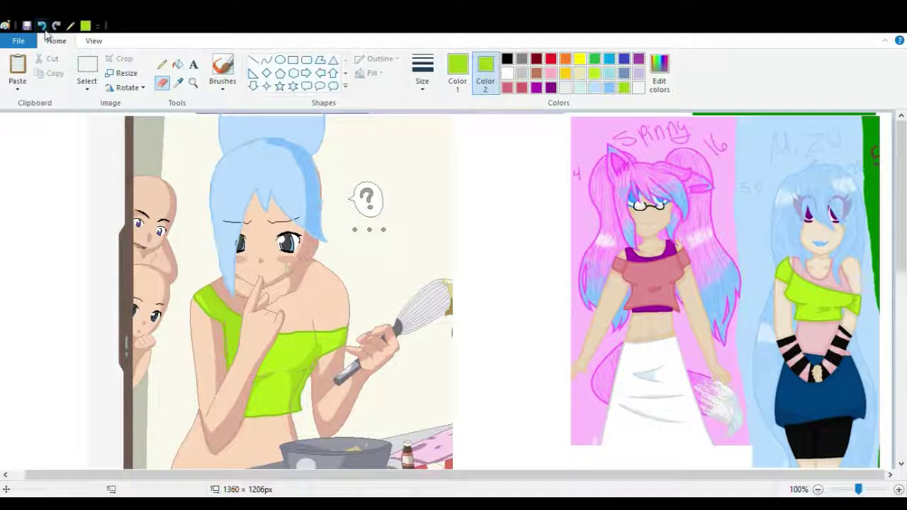
- Sample the reference top's bright lime into Color 1 and brush over the remaining rough spots on the green top
click(223, 71)
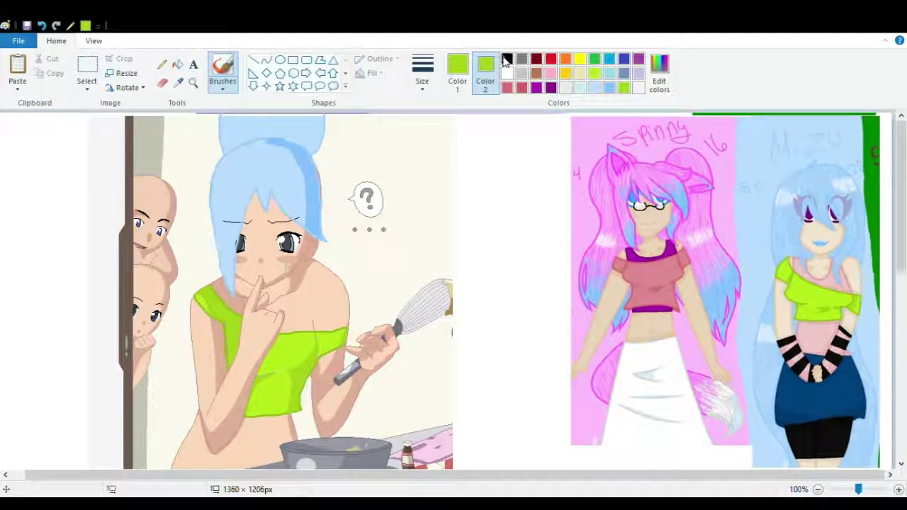
click(463, 80)
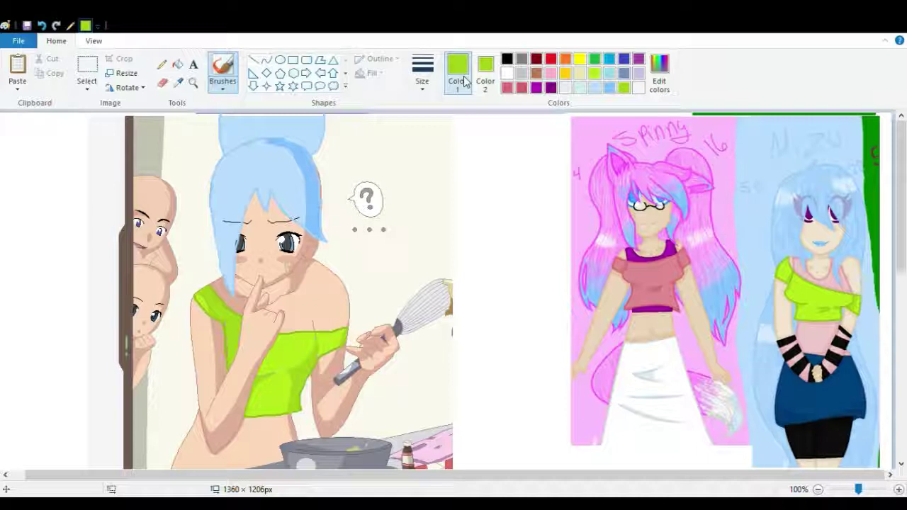
click(178, 83)
click(817, 306)
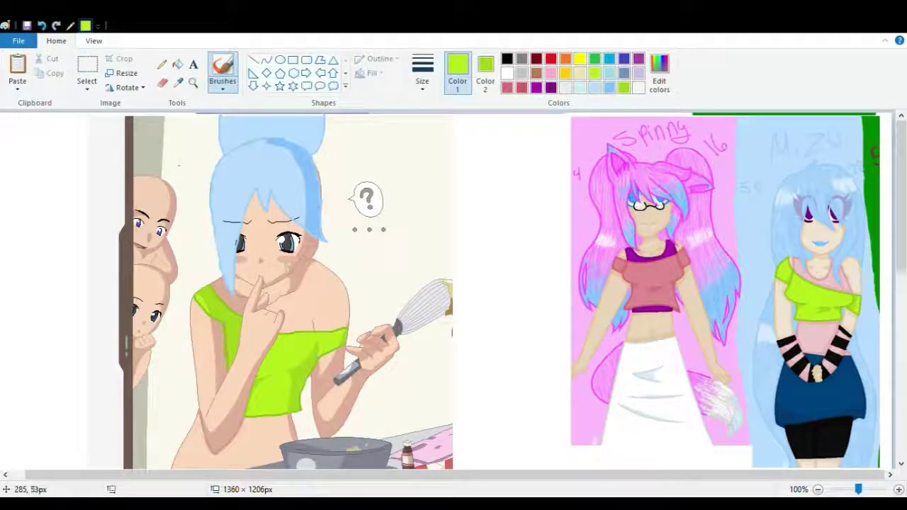
- Sample the darker pink outline colour of the undershirt worn by the blue-haired reference character
click(177, 82)
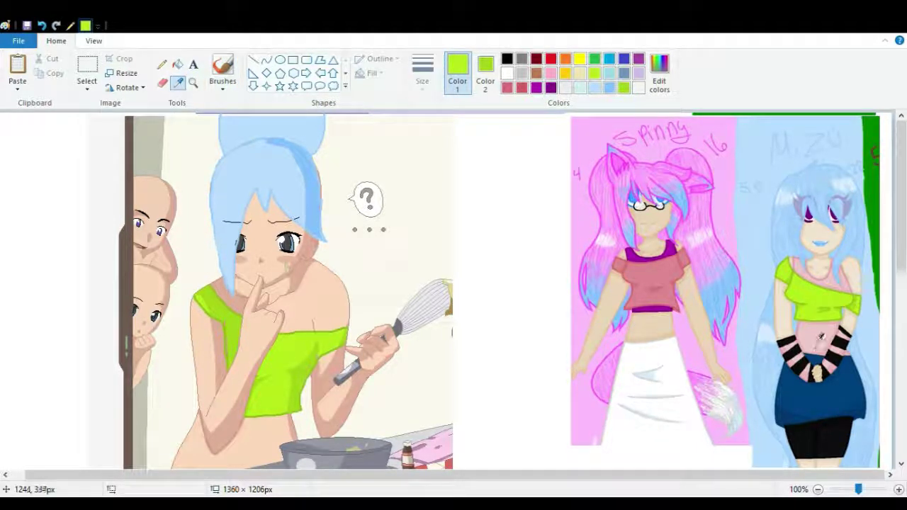
click(822, 341)
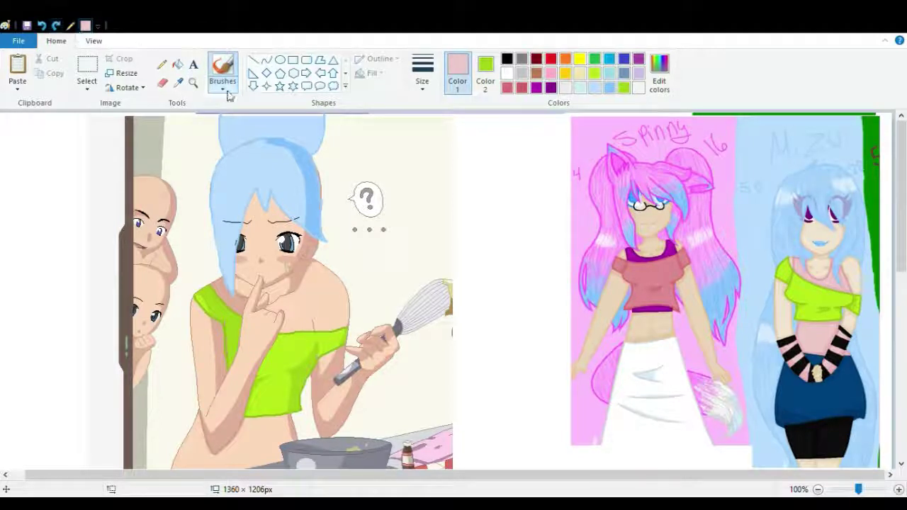
click(178, 82)
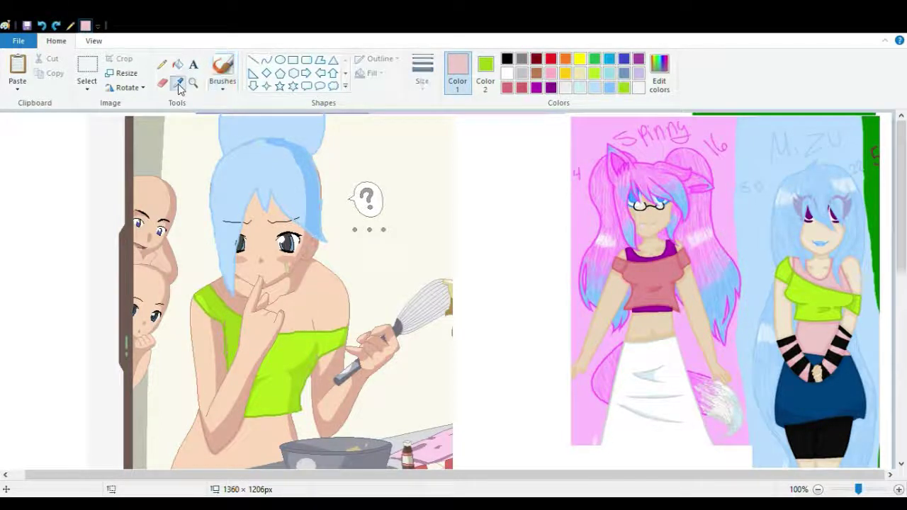
click(899, 489)
drag(414, 475, 881, 467)
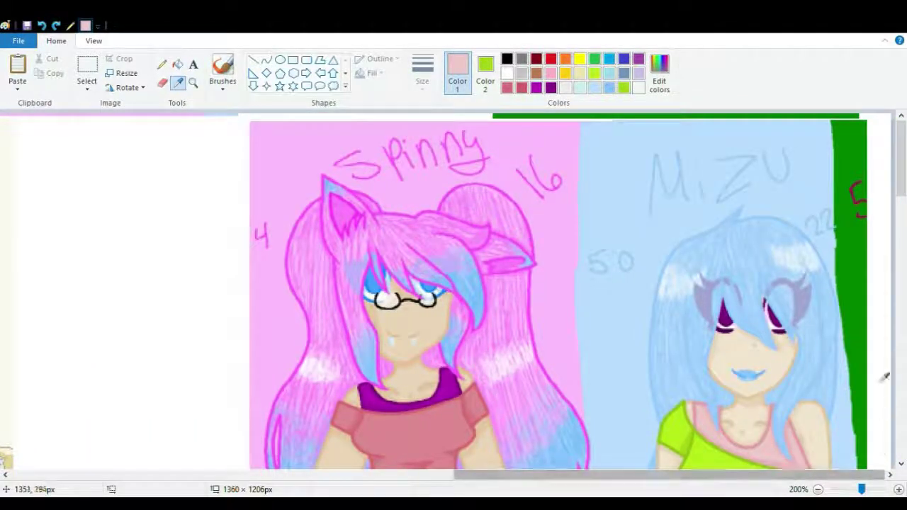
drag(900, 159, 901, 203)
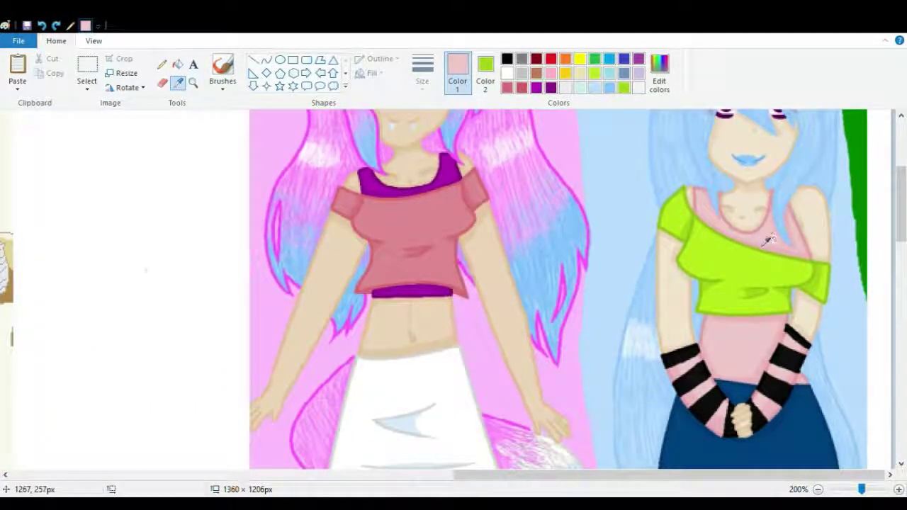
click(803, 230)
- Brush the undershirt's strap line over the central character's bare shoulder and its high neckline below the chin
drag(693, 475, 302, 473)
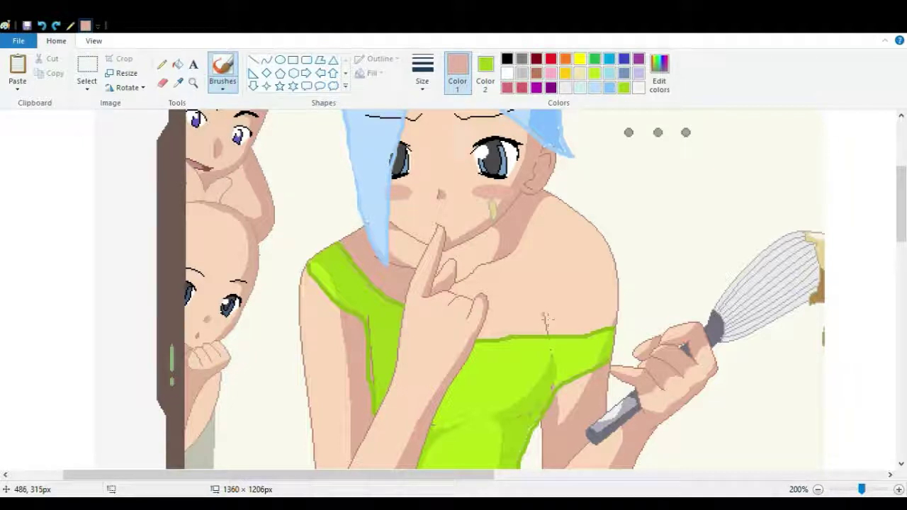
drag(547, 317, 555, 219)
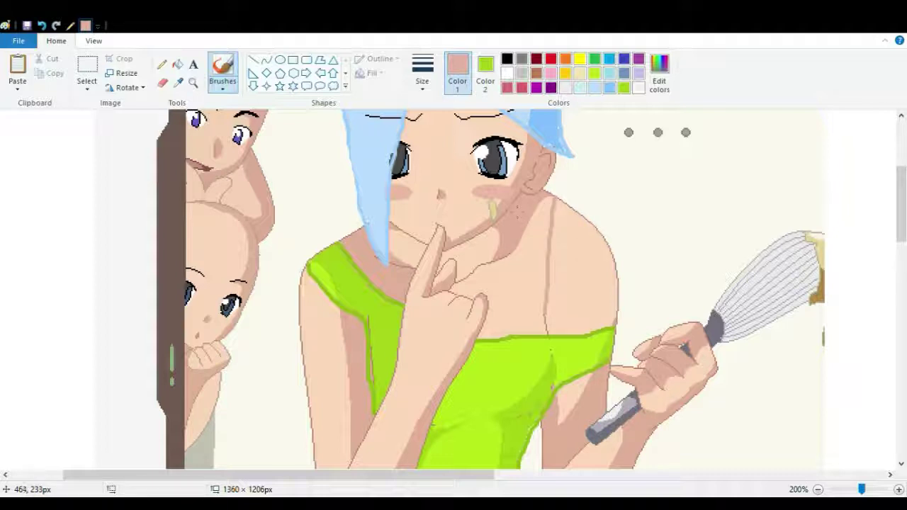
mouse_move(496, 250)
mouse_down()
mouse_move(480, 265)
mouse_move(470, 261)
mouse_up()
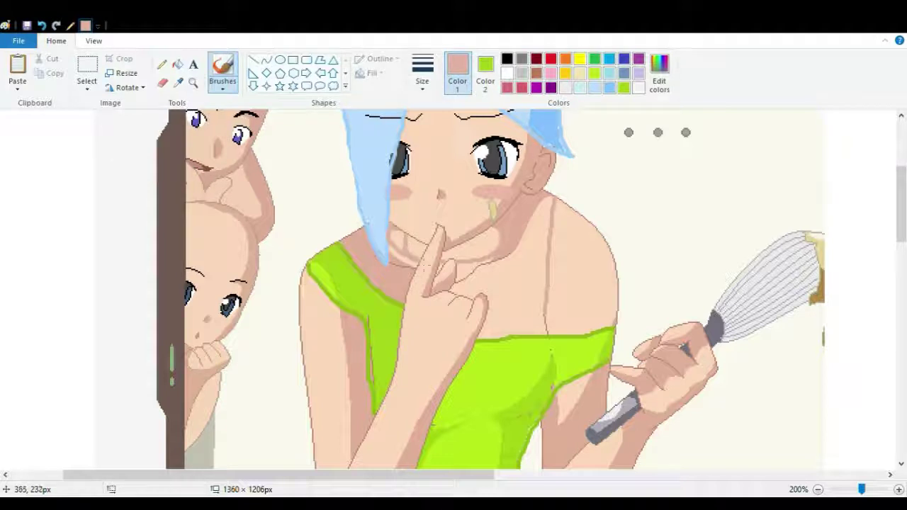
- Sample the light pink of the reference character's undershirt and fill the central character's chest above the green top
click(178, 83)
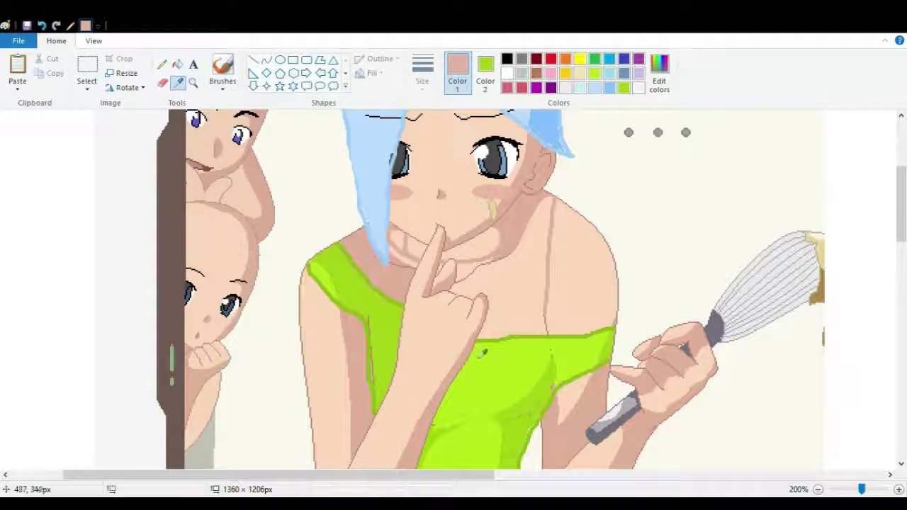
mouse_move(486, 475)
mouse_down()
mouse_move(822, 454)
mouse_move(879, 459)
mouse_up()
click(762, 348)
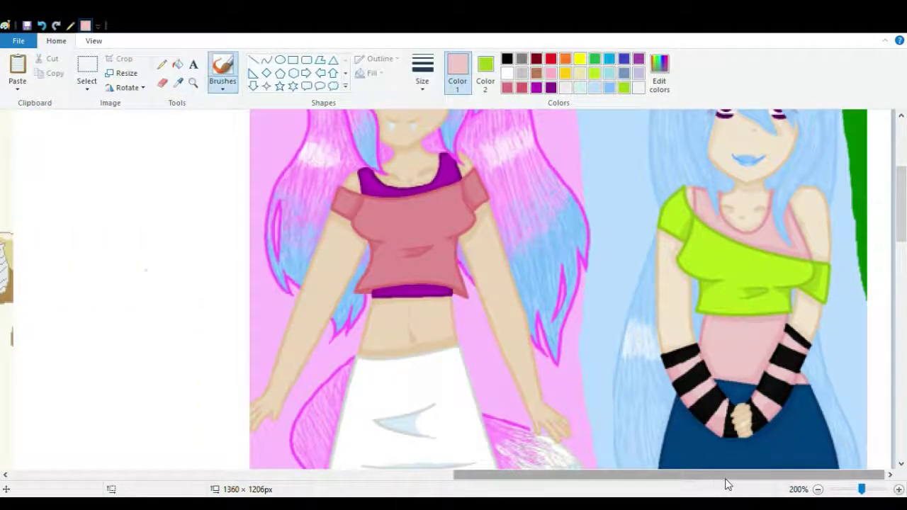
drag(725, 480, 377, 411)
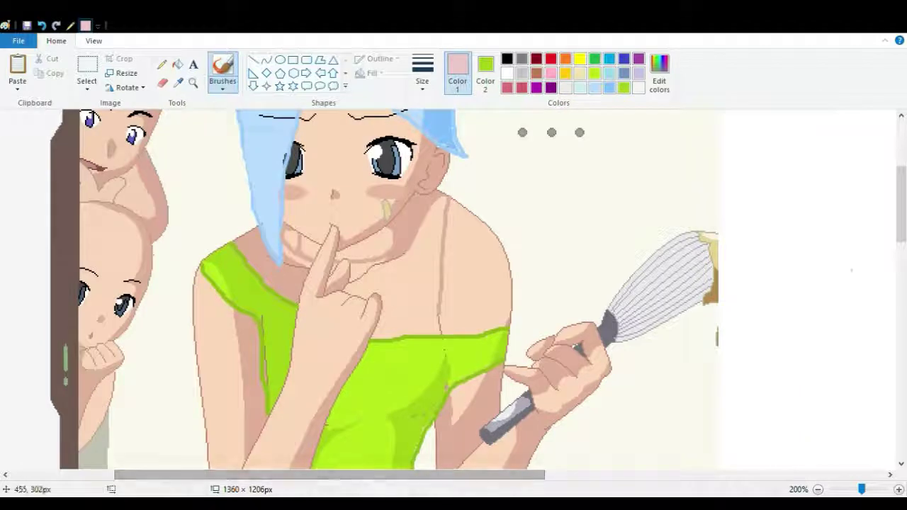
click(177, 64)
click(404, 265)
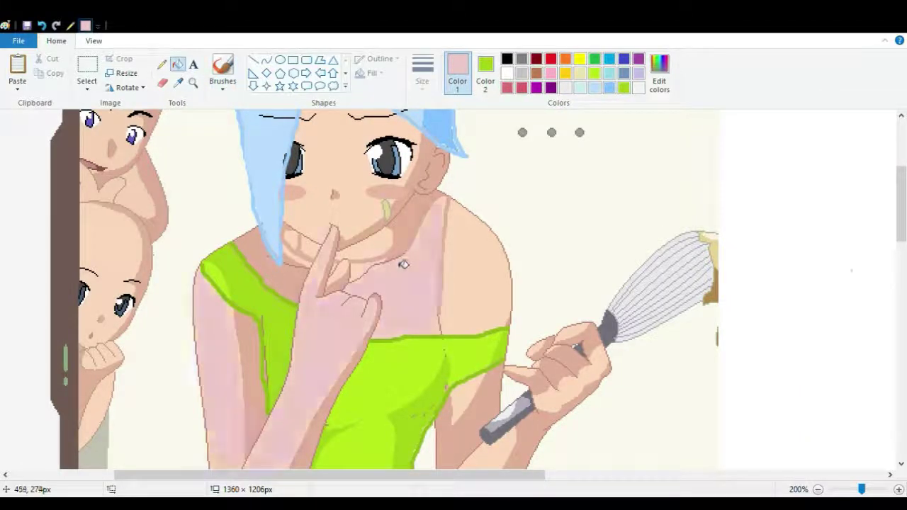
- Undo the light pink chest fill, try filling the chest again and undo that fill too
click(43, 27)
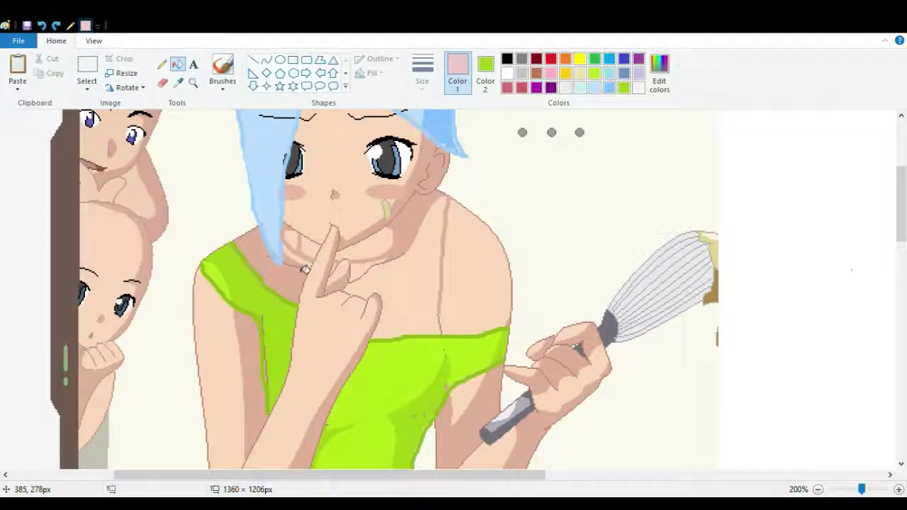
click(433, 235)
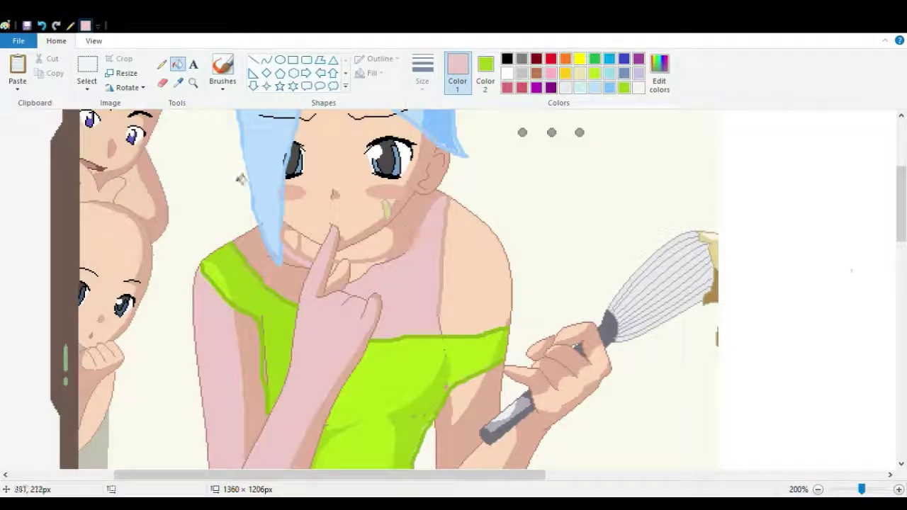
click(43, 26)
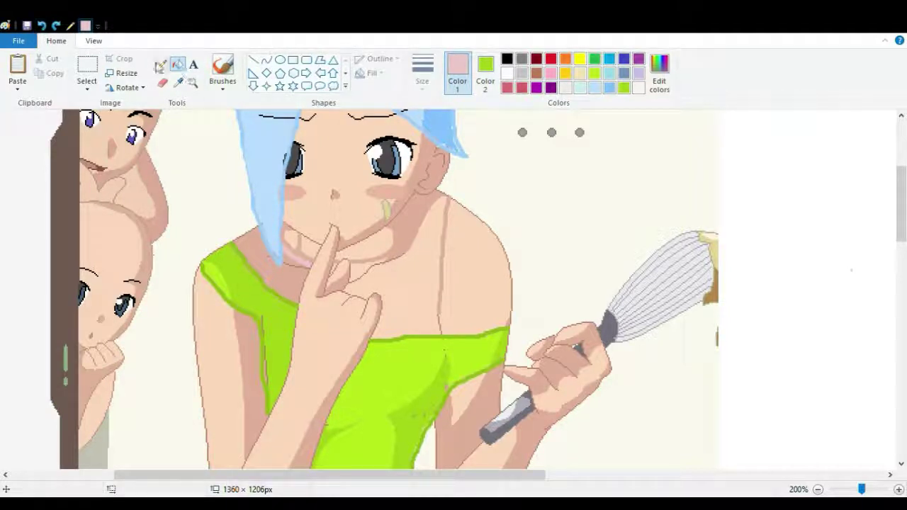
- Sample the darker skin tone near the neck and brush it along the hand's outline to close gaps beside the chest
click(222, 71)
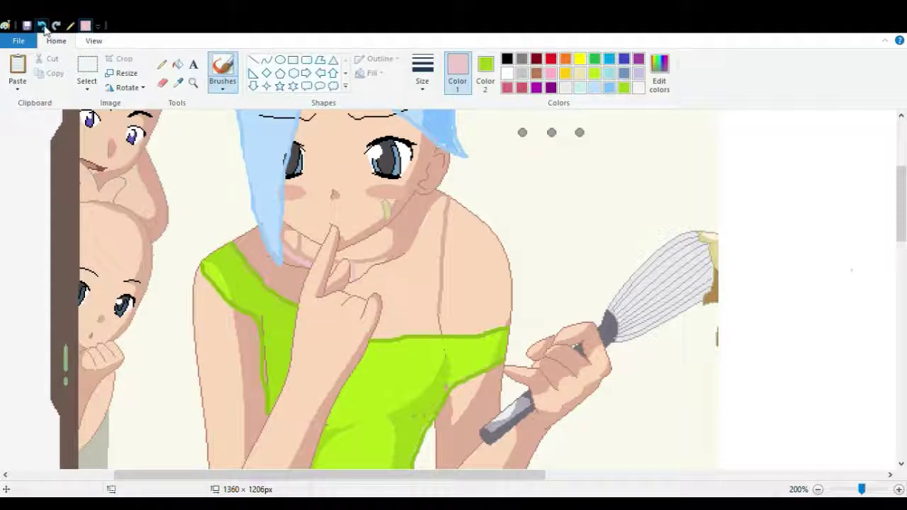
click(176, 83)
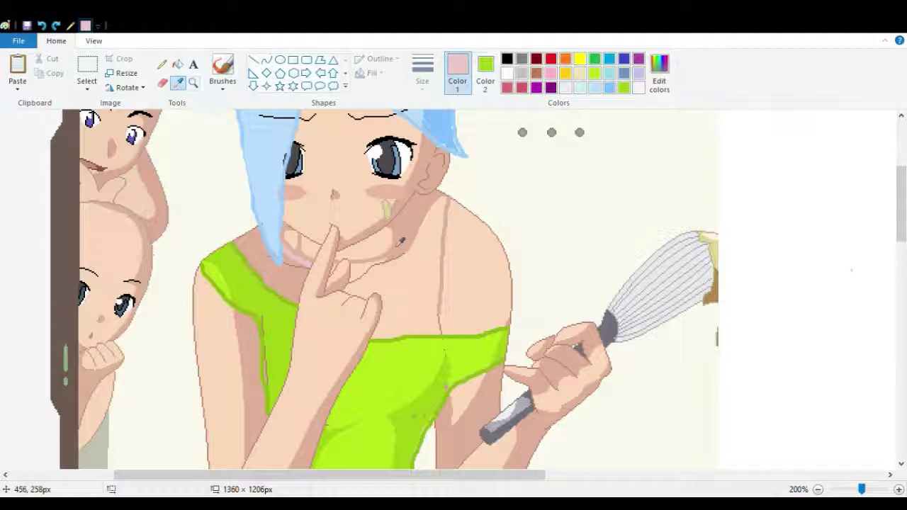
click(305, 255)
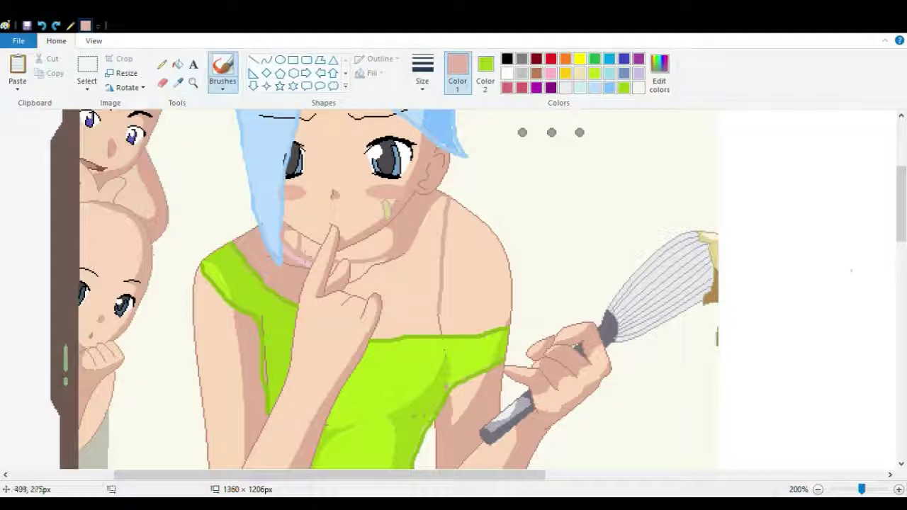
drag(355, 265, 354, 276)
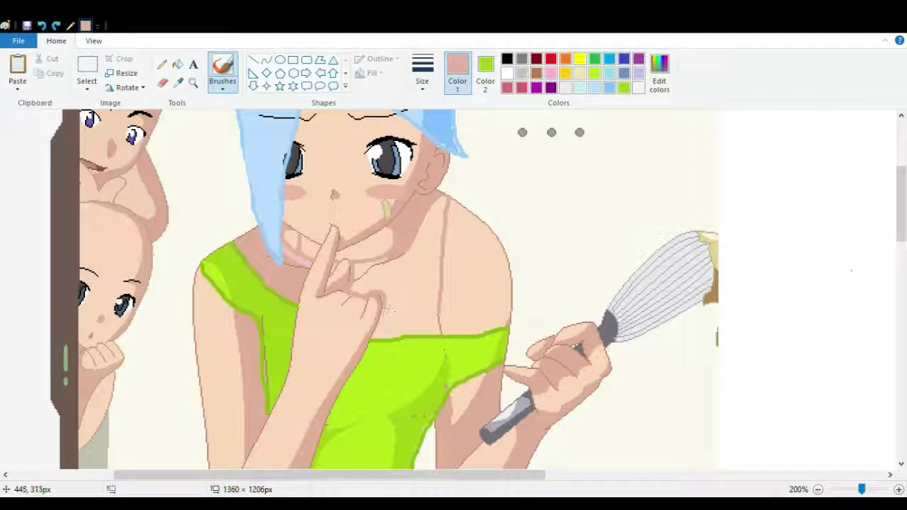
drag(386, 321, 383, 329)
- Sample the light pink from the neckband and fill the central character's chest above the green top
click(177, 64)
click(178, 82)
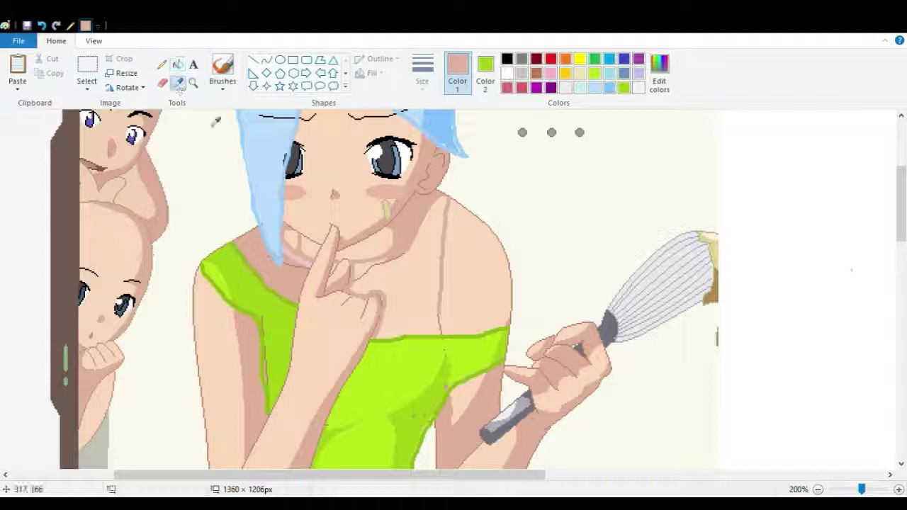
click(299, 260)
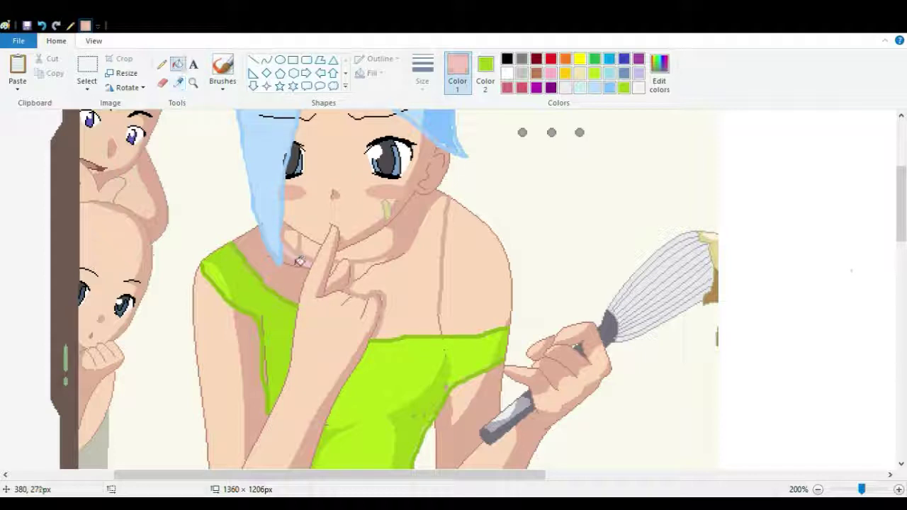
click(414, 279)
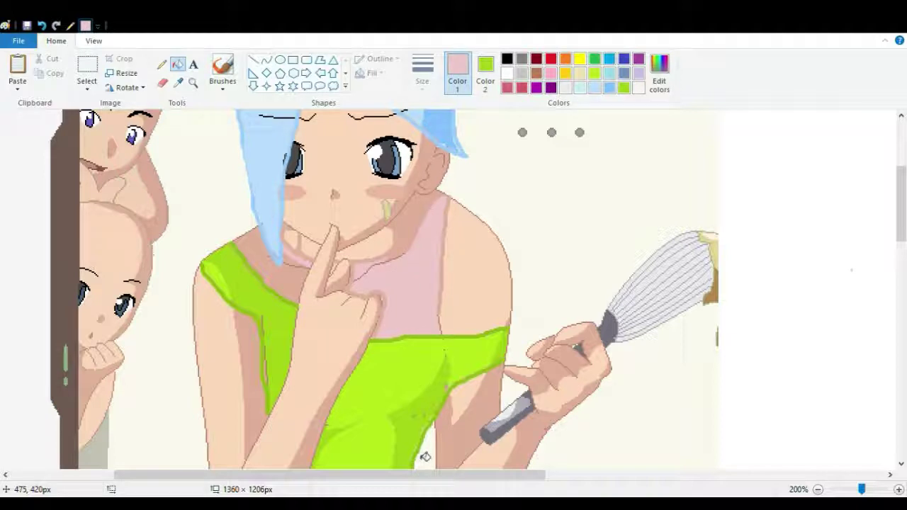
- Sample the pink of the blue-haired reference character's undershirt and fill the shaded neck and shoulder areas around the central character's chest
drag(379, 480, 720, 425)
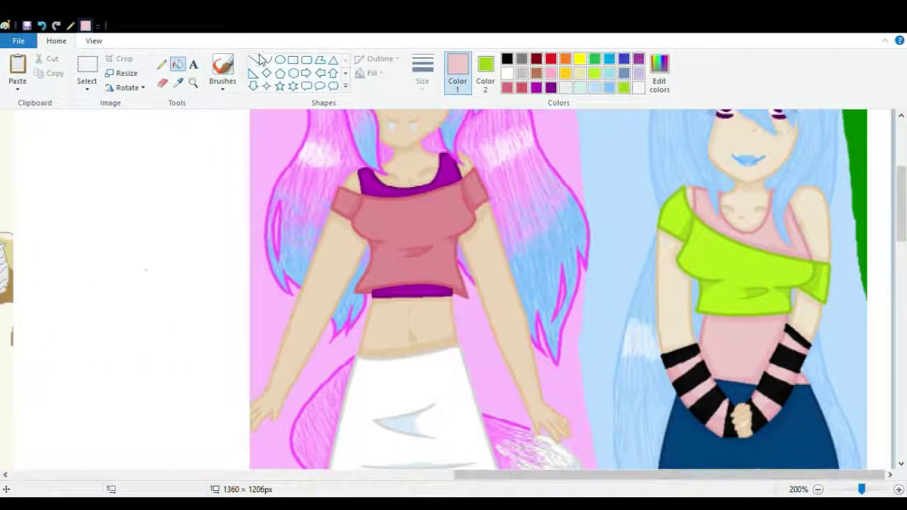
click(178, 81)
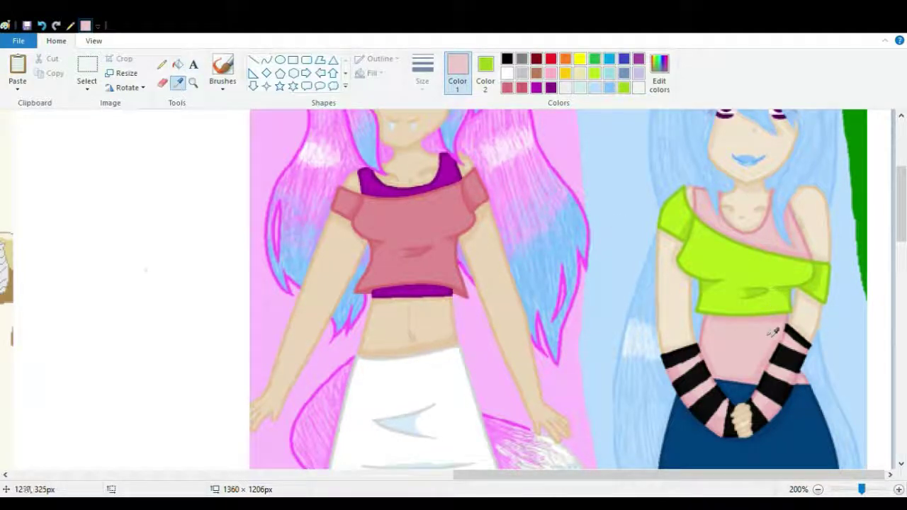
click(753, 396)
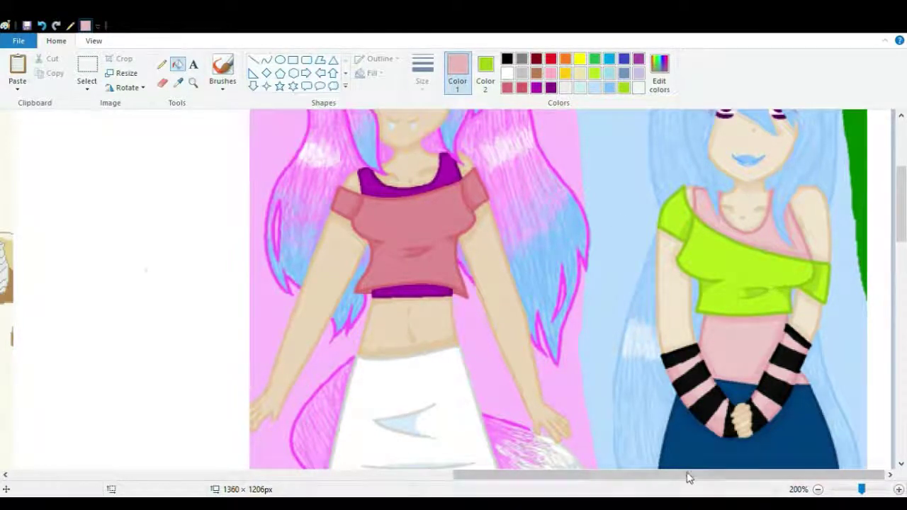
drag(687, 478, 319, 425)
mouse_move(409, 282)
mouse_down()
mouse_move(458, 202)
mouse_move(449, 226)
mouse_up()
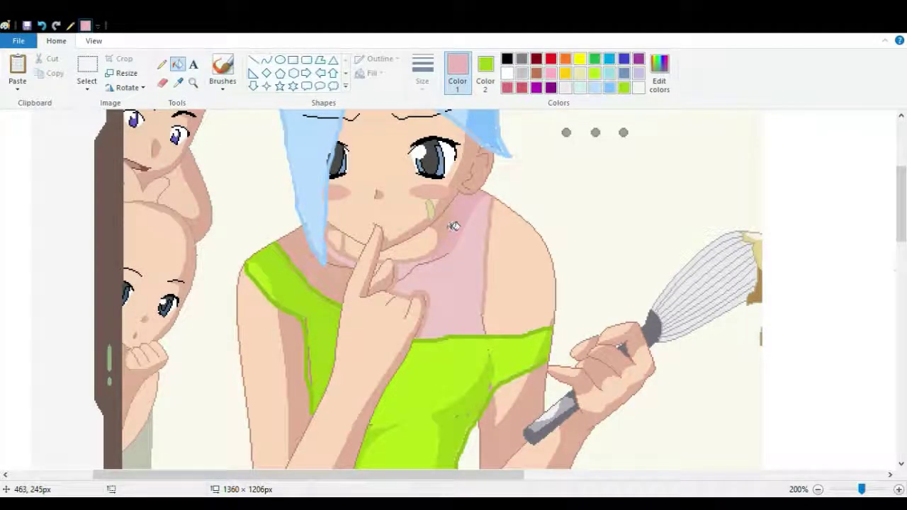
mouse_move(328, 280)
mouse_down()
mouse_move(293, 258)
mouse_move(305, 252)
mouse_move(316, 276)
mouse_move(330, 262)
mouse_up()
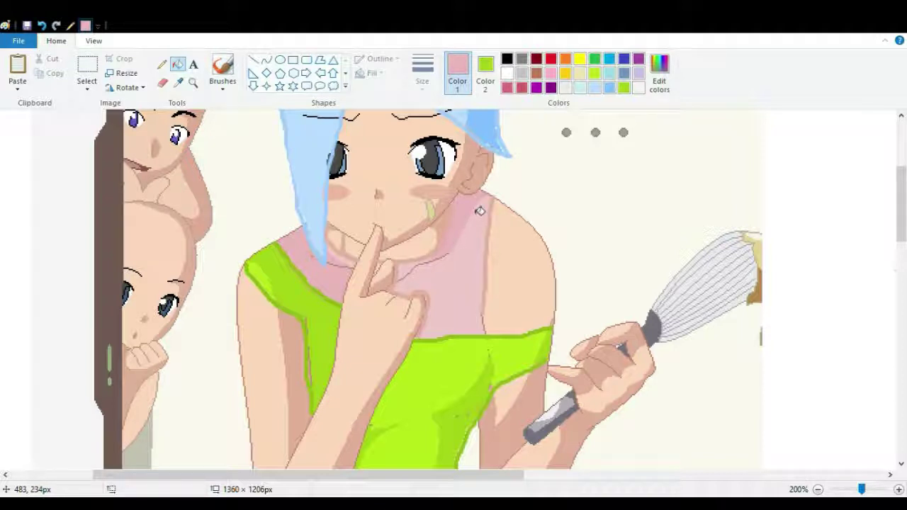
- Undo the undershirt's pink fills, the hand outline touch-ups and the earlier strap and neckline strokes
click(42, 26)
click(42, 26)
click(42, 27)
click(41, 26)
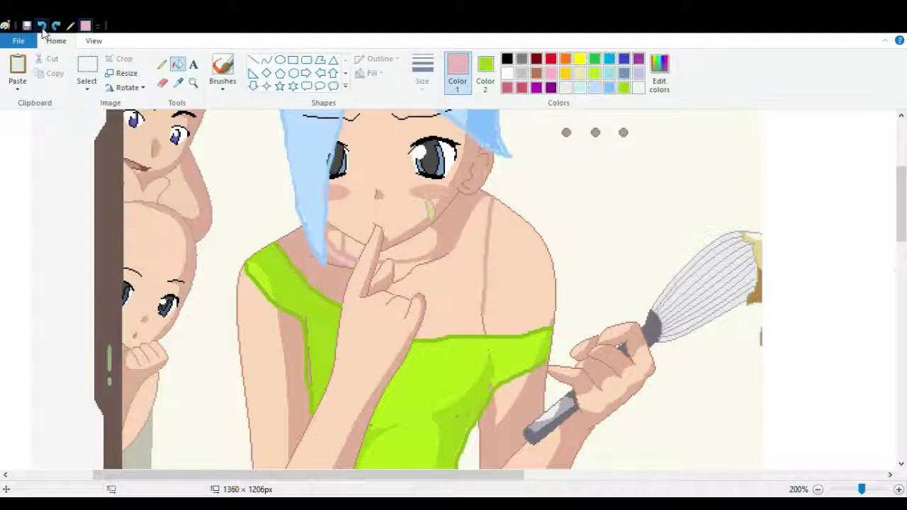
click(42, 27)
click(41, 26)
click(42, 27)
click(42, 26)
click(42, 26)
click(41, 26)
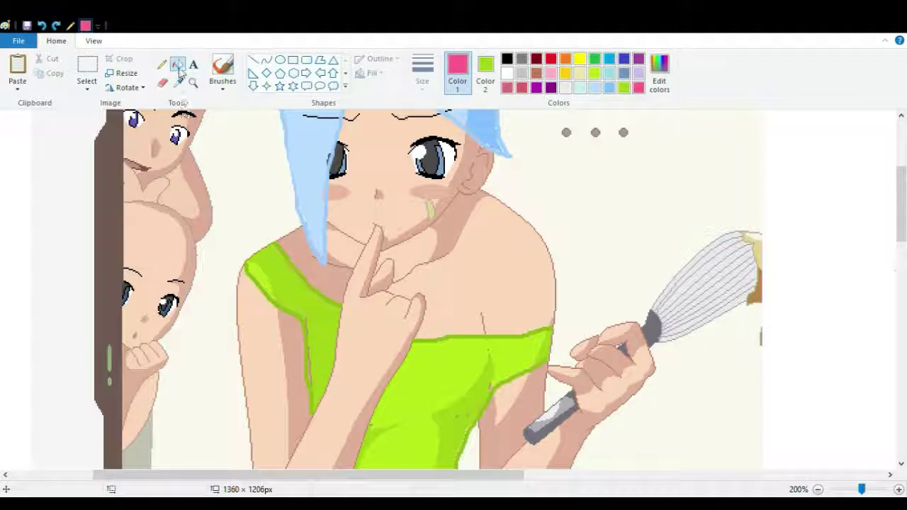
- Brush a hot pink undershirt outline along the shoulder strap, the neckline and the edge of the raised hand
click(223, 67)
mouse_move(483, 320)
mouse_down()
mouse_move(505, 205)
mouse_move(443, 253)
mouse_move(394, 264)
mouse_move(391, 285)
mouse_move(422, 293)
mouse_move(420, 331)
mouse_move(424, 322)
mouse_up()
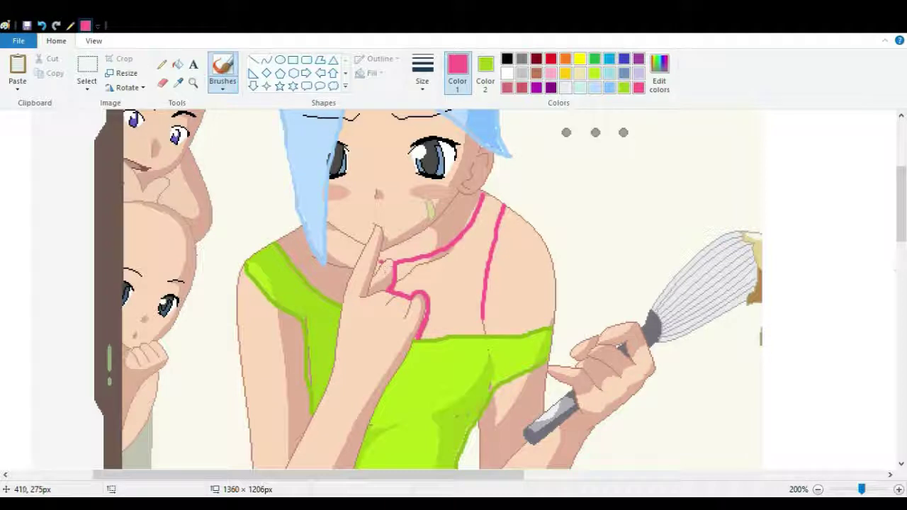
mouse_move(358, 263)
mouse_down()
mouse_move(327, 241)
mouse_move(341, 228)
mouse_up()
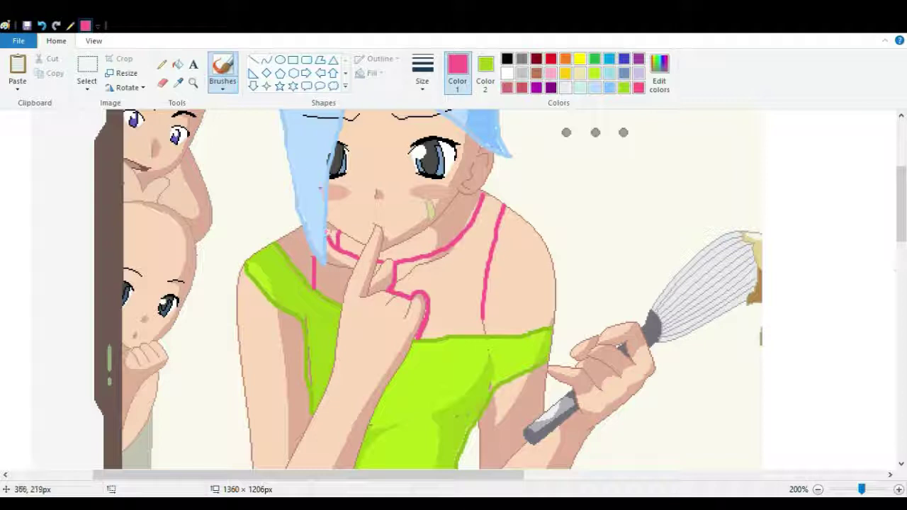
- Fill the chest and the neckband inside the hot pink outline with the palette's rose pink
click(177, 63)
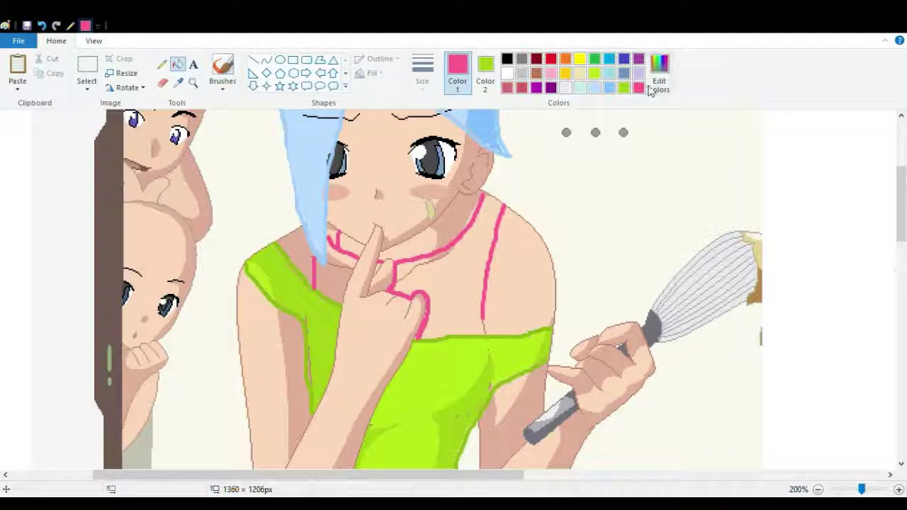
click(550, 73)
click(467, 297)
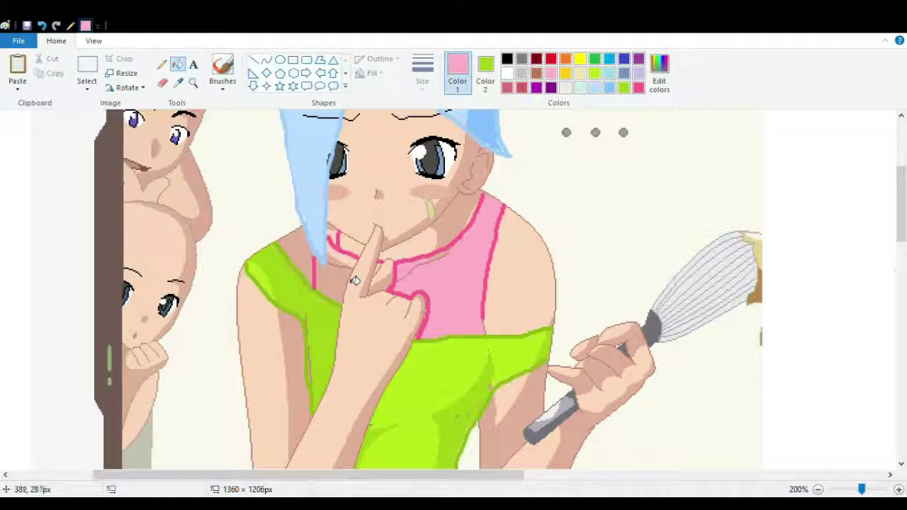
click(41, 25)
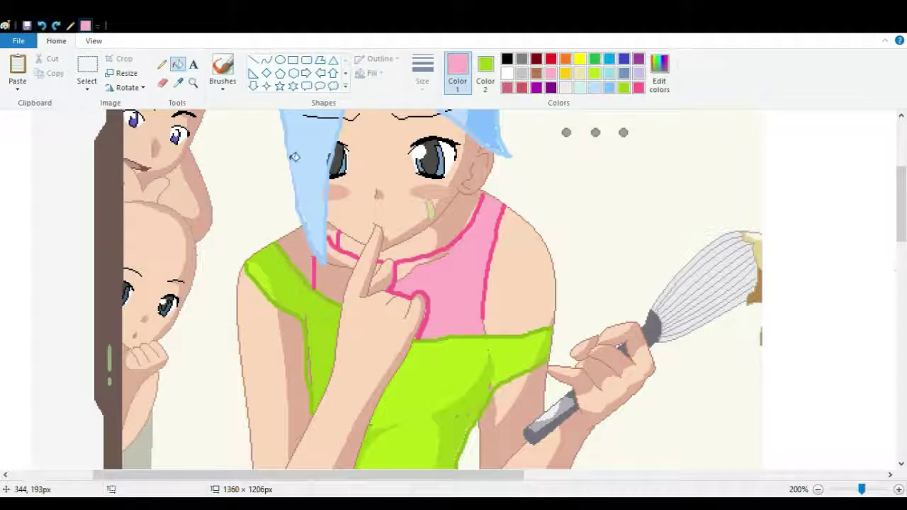
click(349, 262)
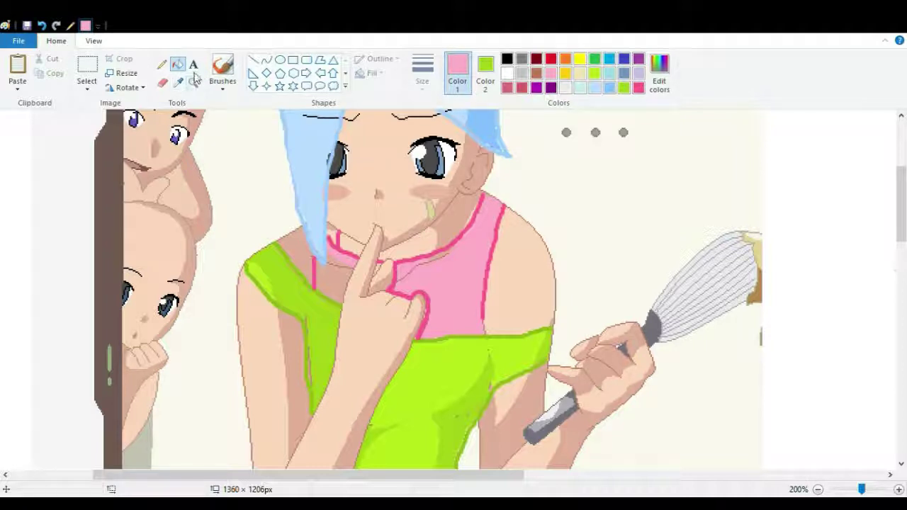
- Brush rose pink over the hot pink outline around the raised hand
click(222, 68)
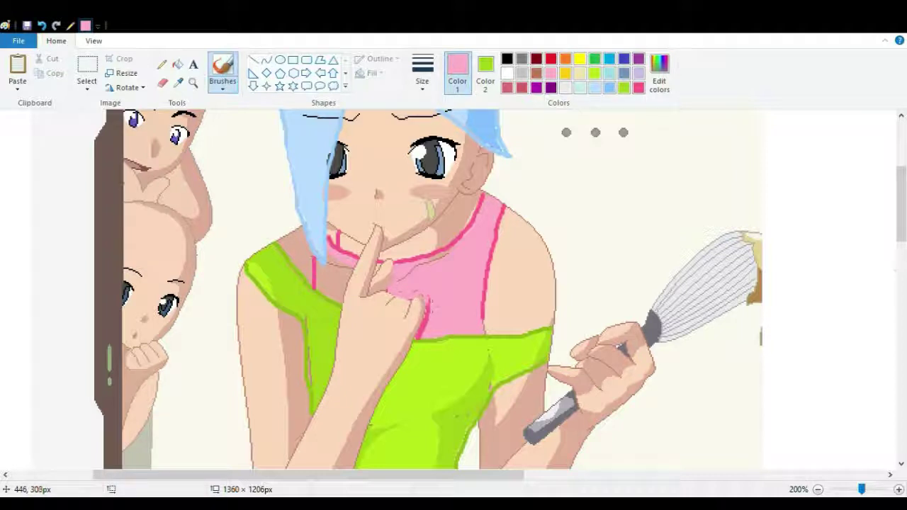
drag(425, 318, 425, 335)
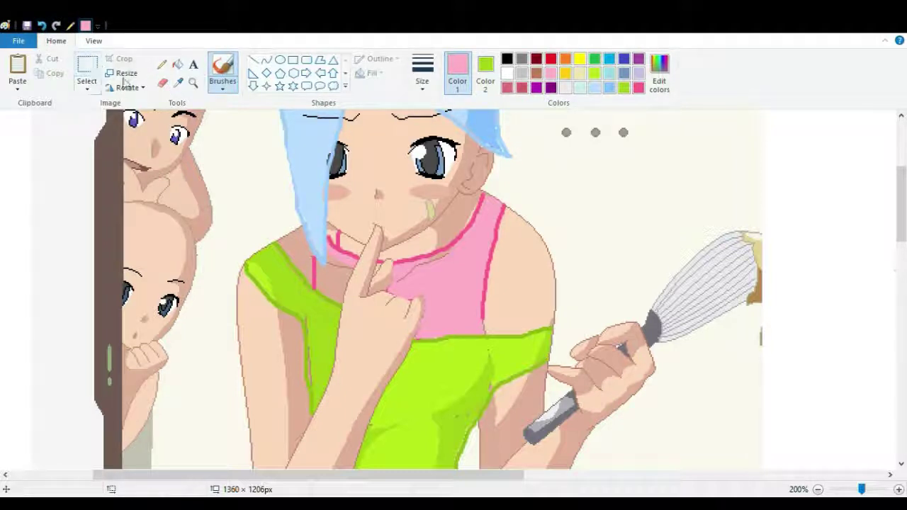
- Undo the rose pink fills and all hot pink undershirt outline strokes
click(180, 84)
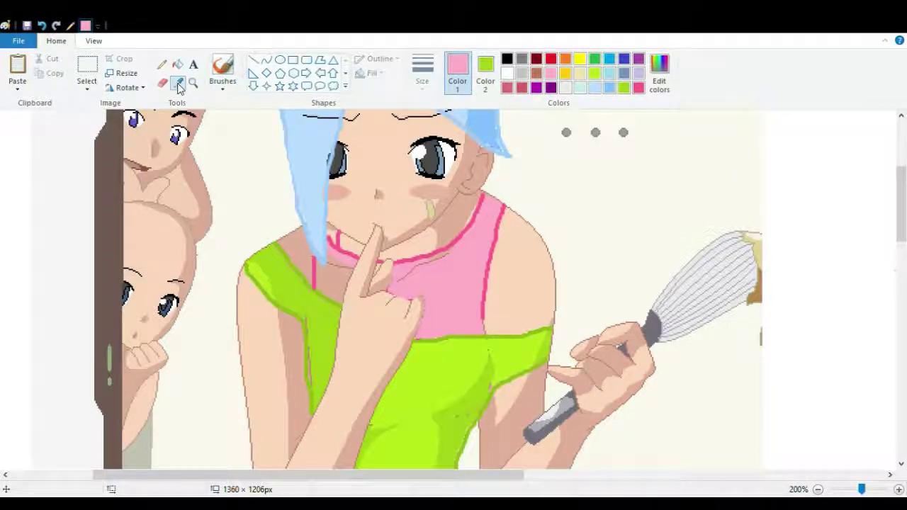
click(42, 26)
click(43, 26)
click(42, 26)
click(43, 26)
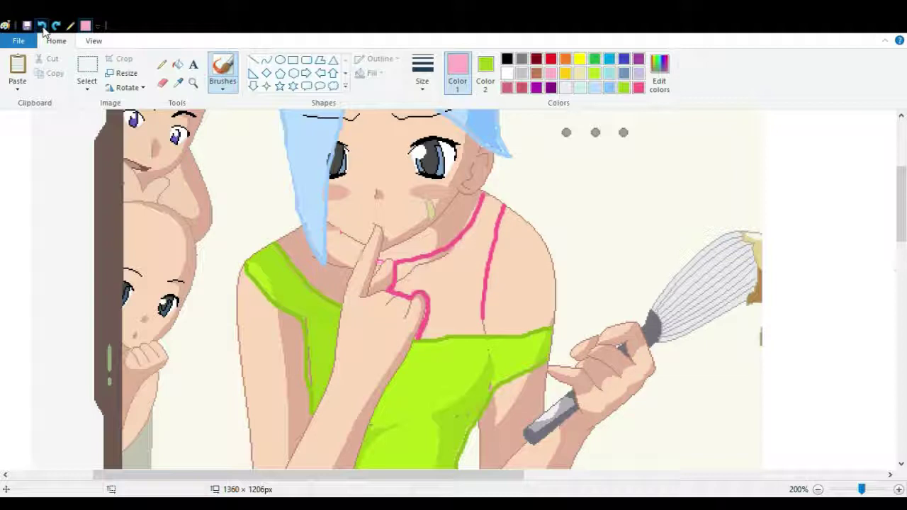
click(43, 26)
click(43, 26)
click(42, 26)
click(42, 26)
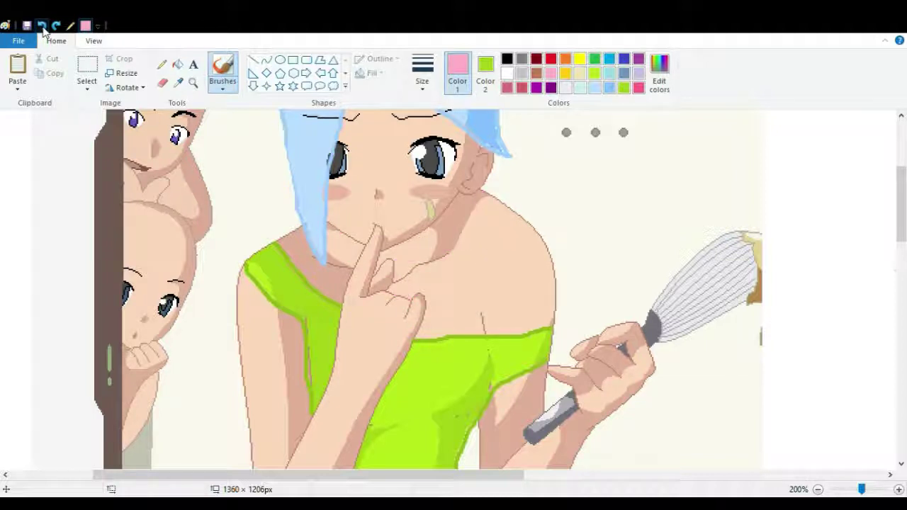
- Brush the undershirt's shoulder strap lines and curved neckline in a lighter hot pink, redoing the neckline part beside the hair
click(638, 88)
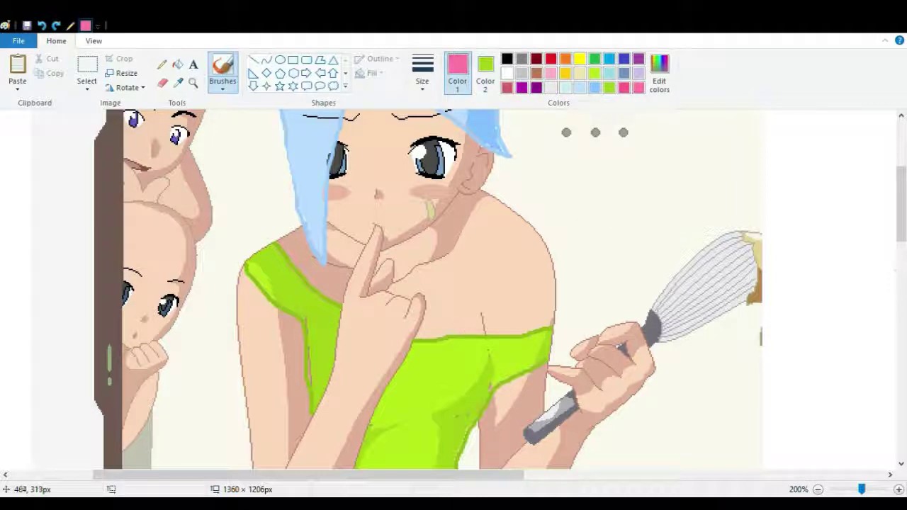
mouse_move(486, 336)
mouse_down()
mouse_move(501, 205)
mouse_move(478, 210)
mouse_move(430, 258)
mouse_move(399, 263)
mouse_up()
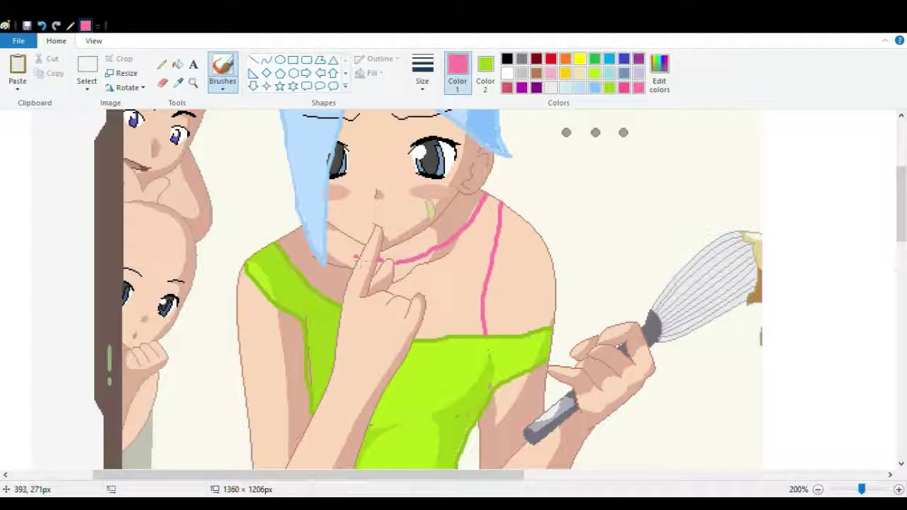
drag(355, 257, 343, 236)
click(42, 26)
drag(354, 260, 334, 228)
drag(312, 275, 313, 267)
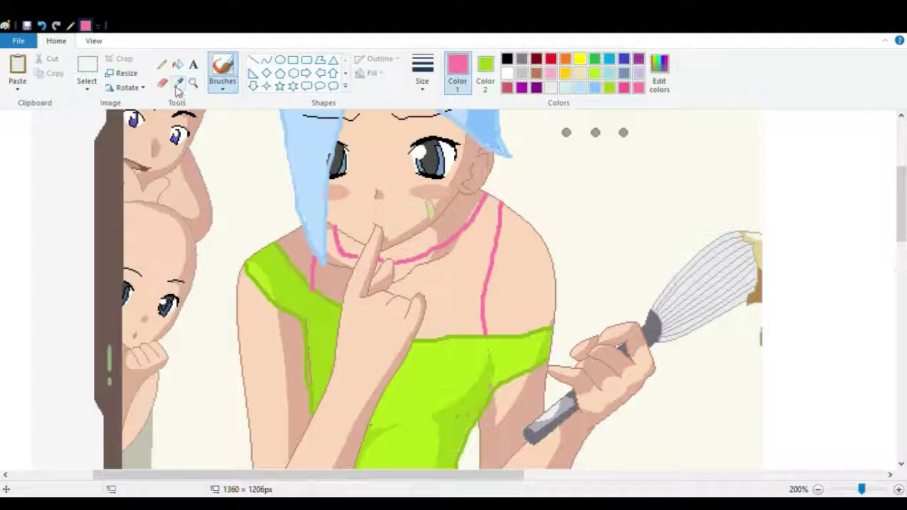
- Try to fill the chest with medium pink and undo the fill
click(177, 65)
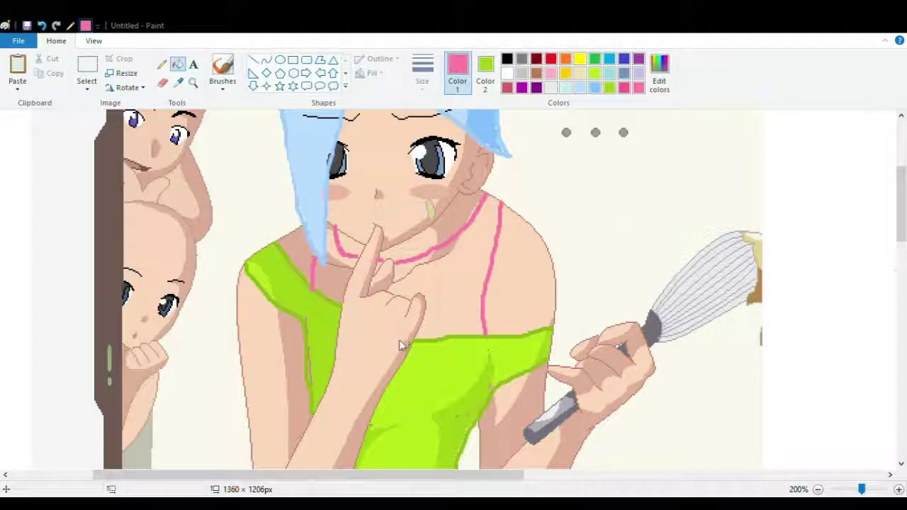
click(439, 302)
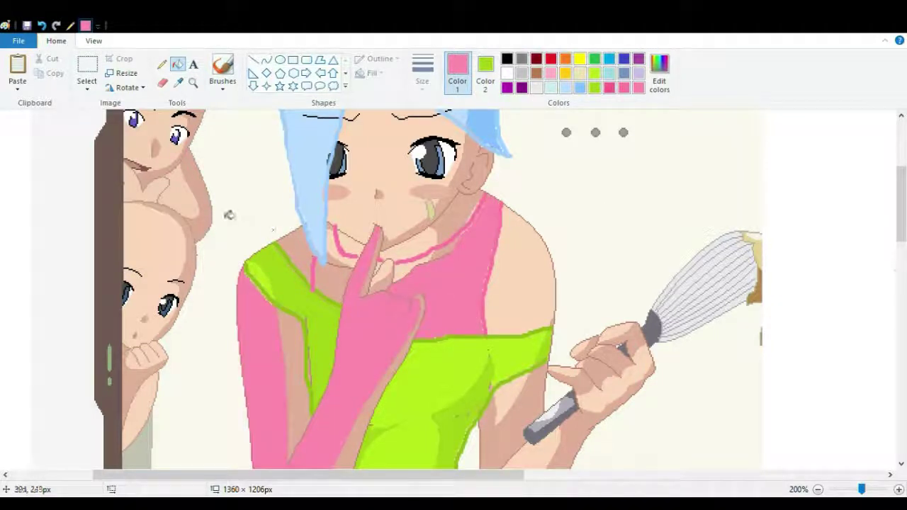
click(41, 26)
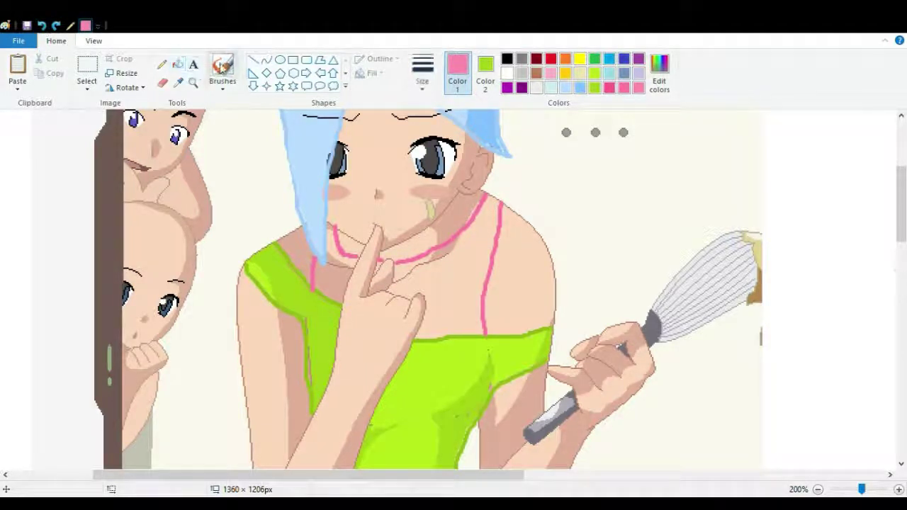
- Brush a pink boundary along the raised hand's edge down to the green top and fill the enclosed chest area with the same pink
click(222, 71)
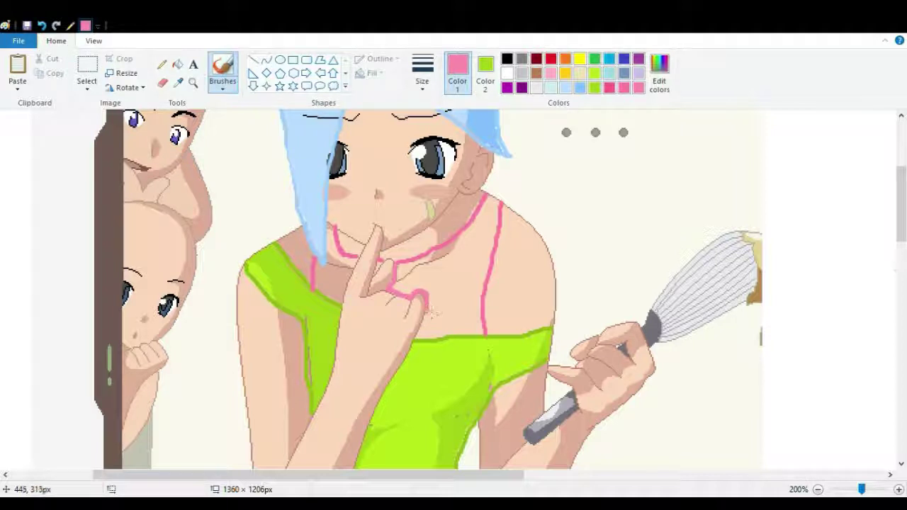
mouse_move(426, 330)
mouse_down()
mouse_move(420, 338)
mouse_move(412, 328)
mouse_up()
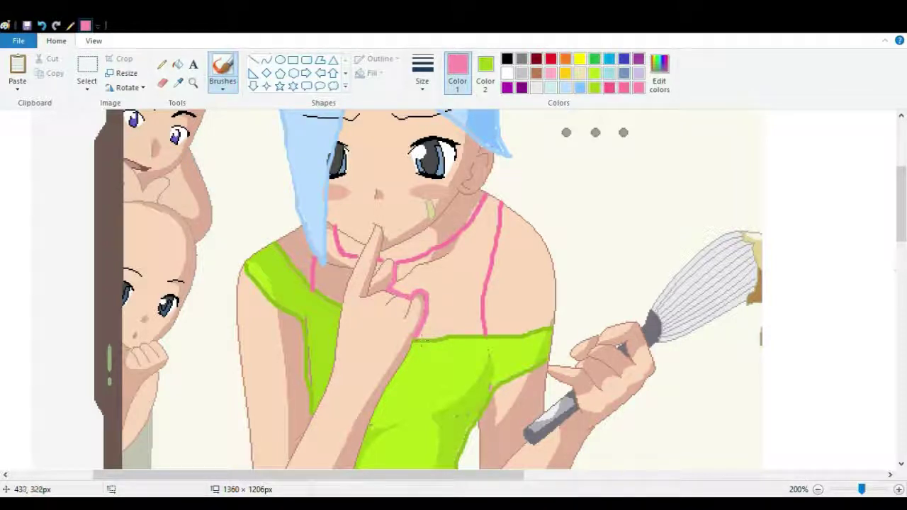
click(177, 64)
click(456, 284)
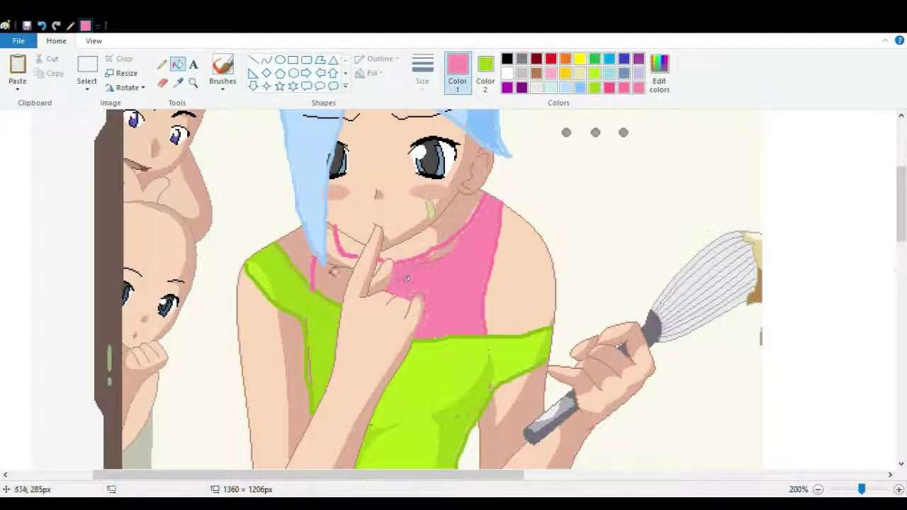
- Fill the collar beside the hair with pink, and the shaded neck and chest patches with a darker pink
click(337, 253)
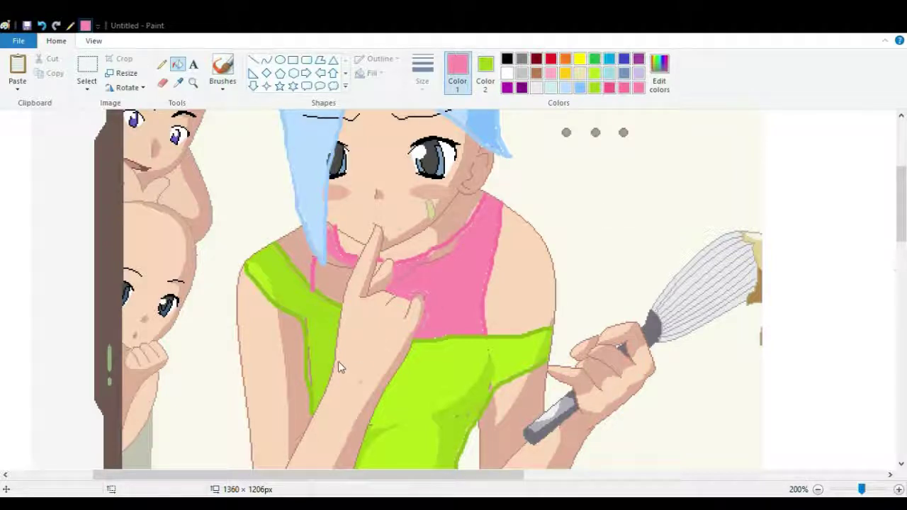
click(333, 282)
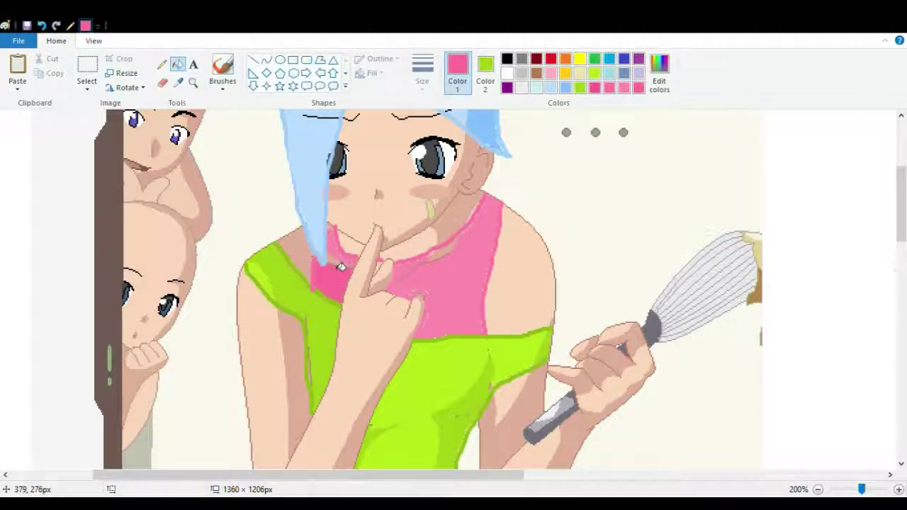
click(339, 262)
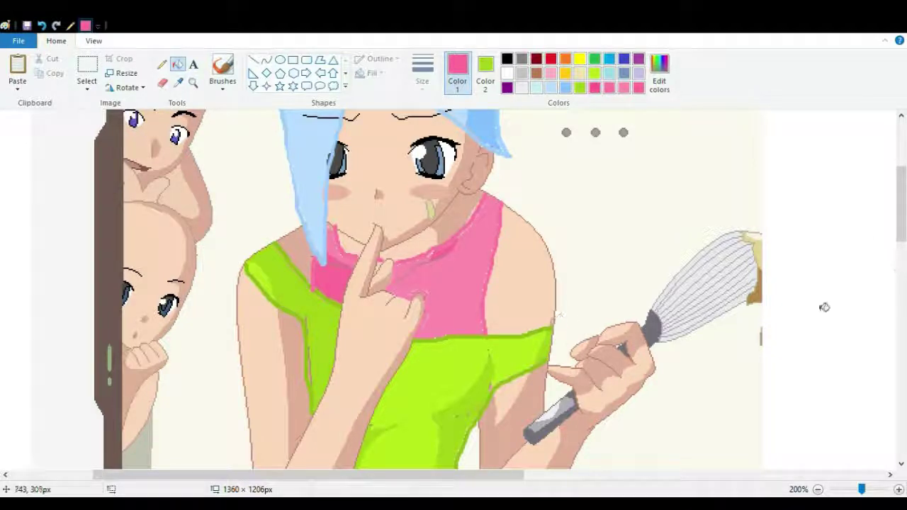
- Brush the undershirt's pink hem line across the hips on both sides of the bent elbow, ending at the bowl
drag(897, 210, 889, 256)
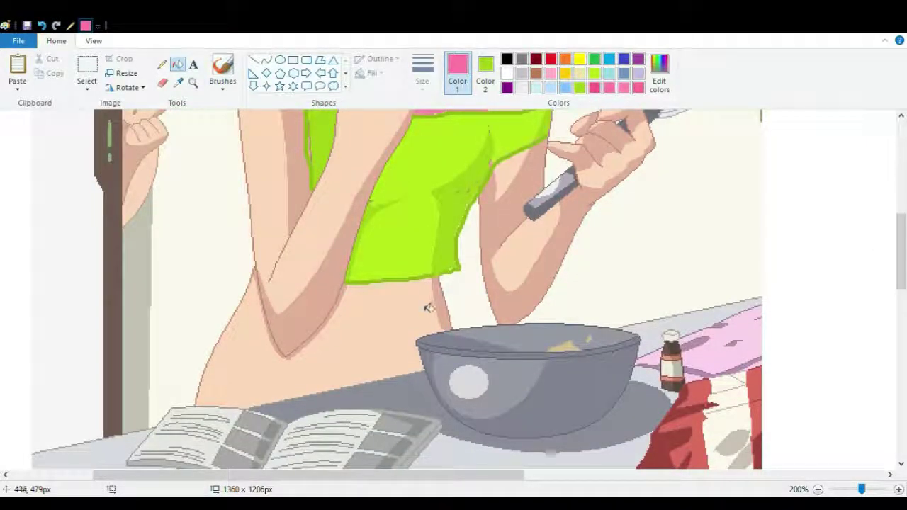
click(223, 67)
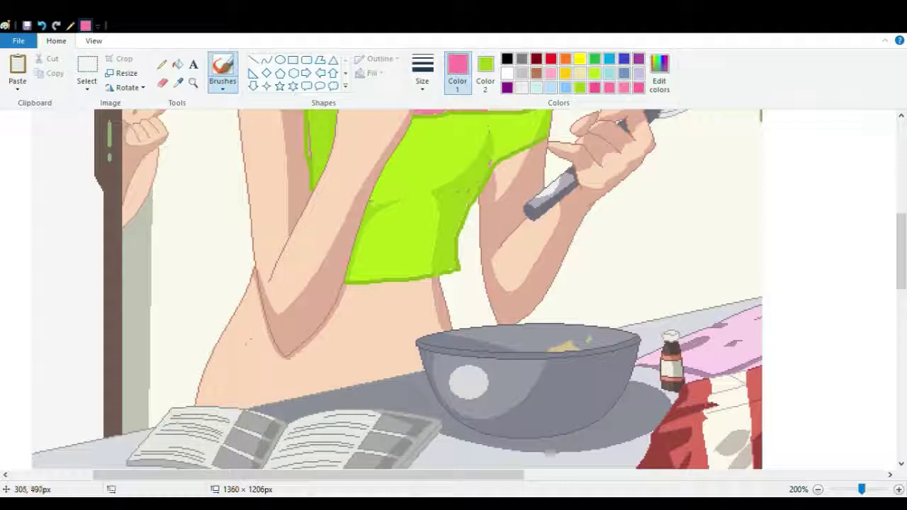
drag(237, 312, 252, 323)
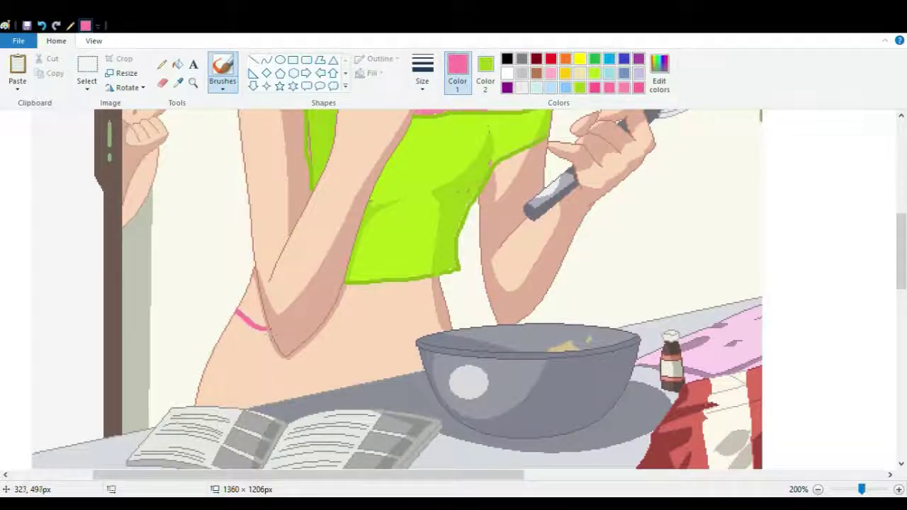
drag(311, 336, 380, 345)
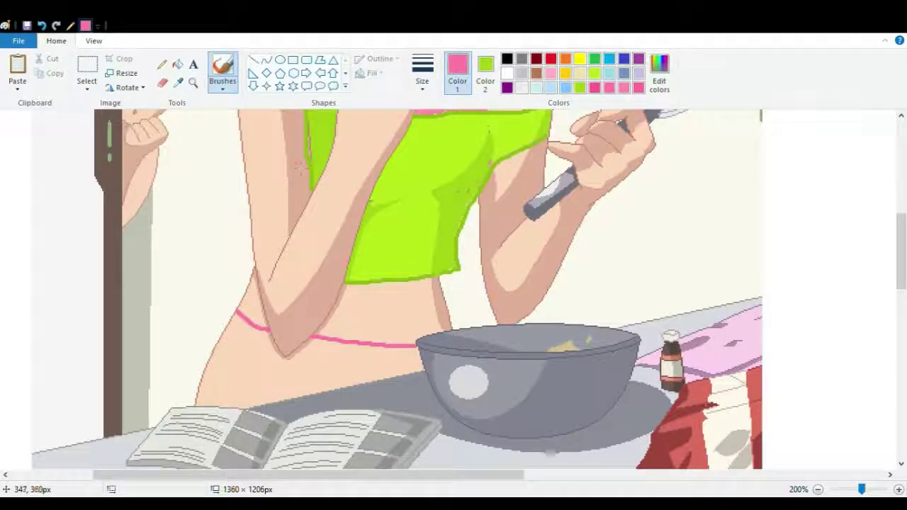
- Fill the undershirt's waist area and the small section behind the elbow with the lighter pink
click(167, 64)
click(178, 65)
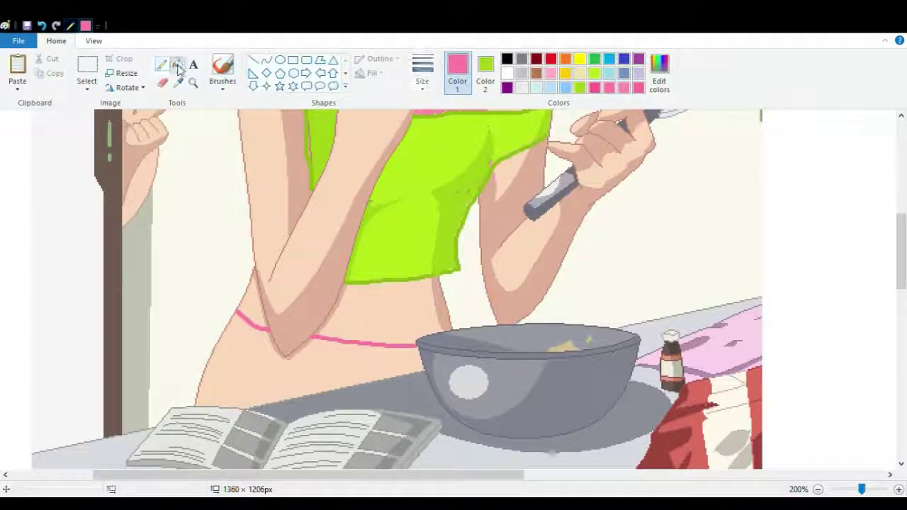
click(623, 88)
scroll(857, 211, up, 5)
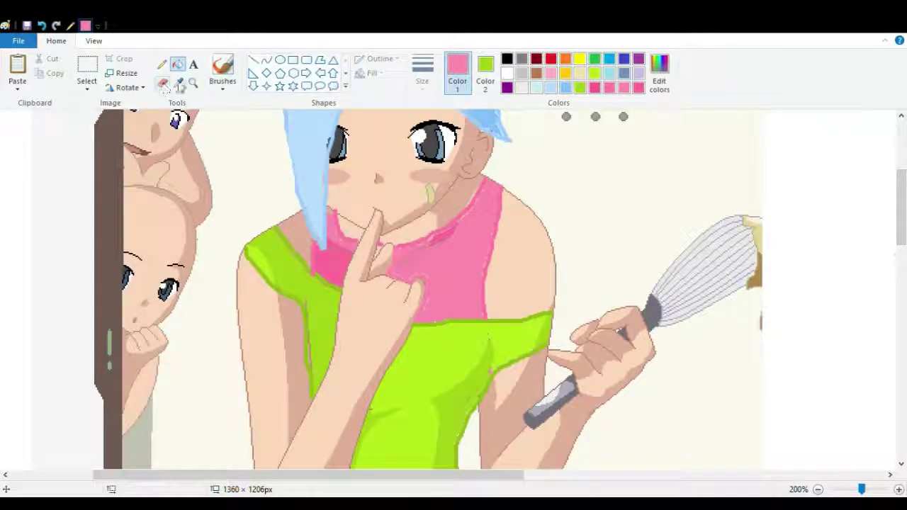
scroll(874, 249, down, 5)
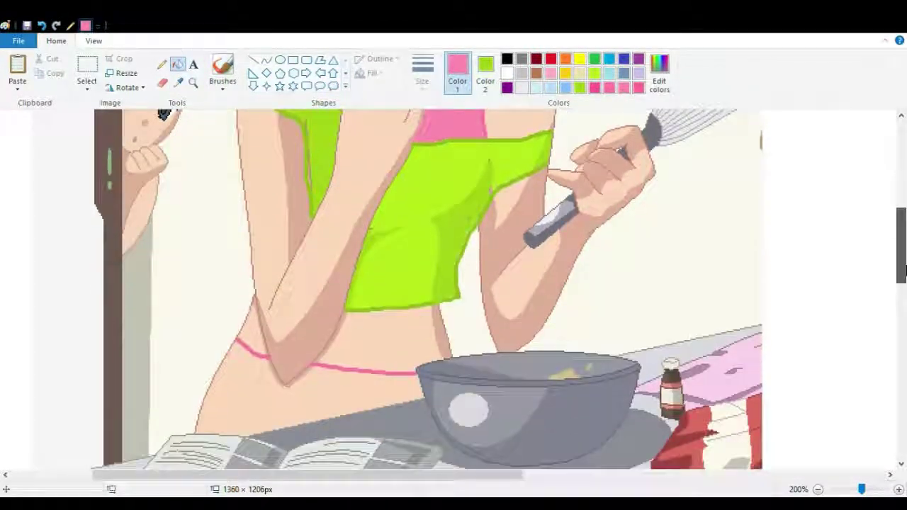
click(384, 326)
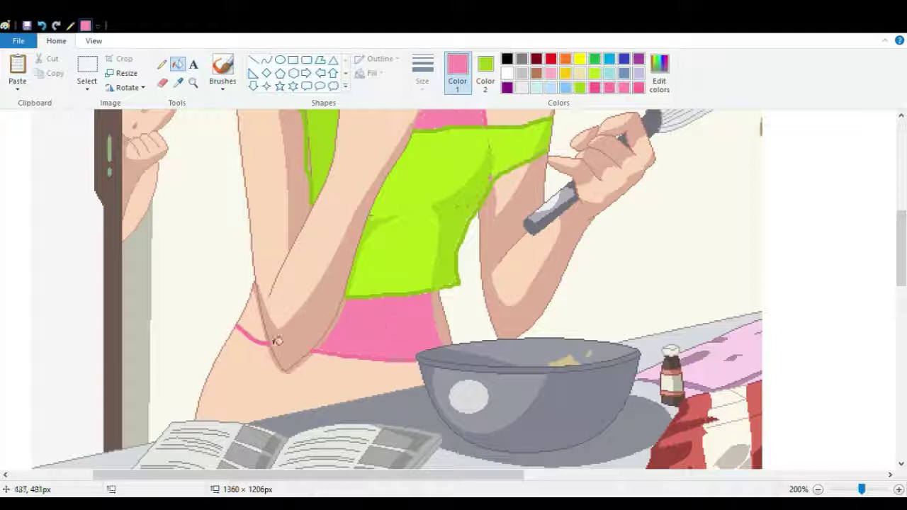
click(254, 332)
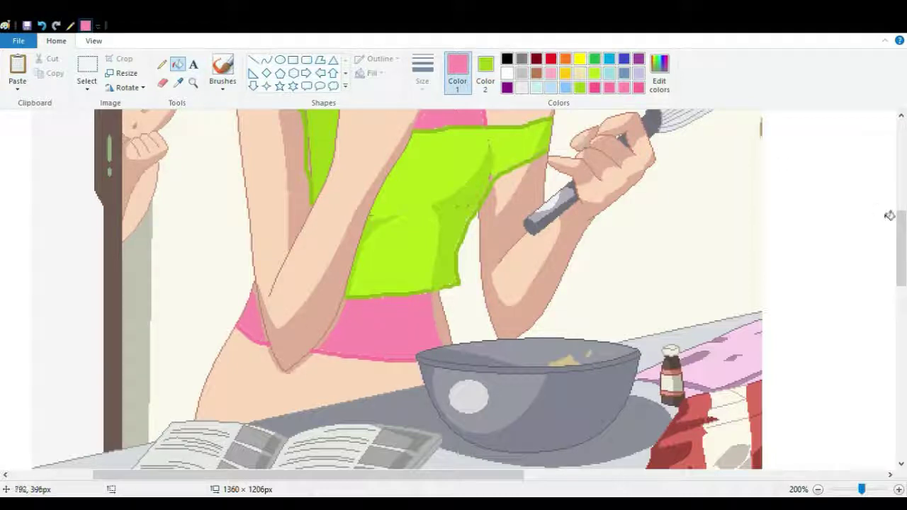
- Sample the darker pink from the undershirt's shaded chest patch and fill the shadow strip along the waist's edge above the bowl
scroll(886, 215, up, 5)
scroll(893, 220, down, 1)
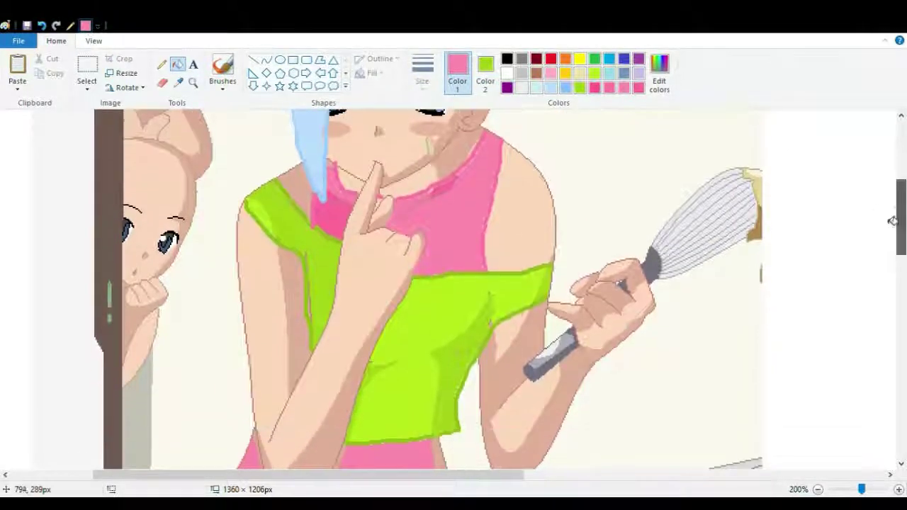
click(179, 82)
click(334, 224)
scroll(901, 240, down, 3)
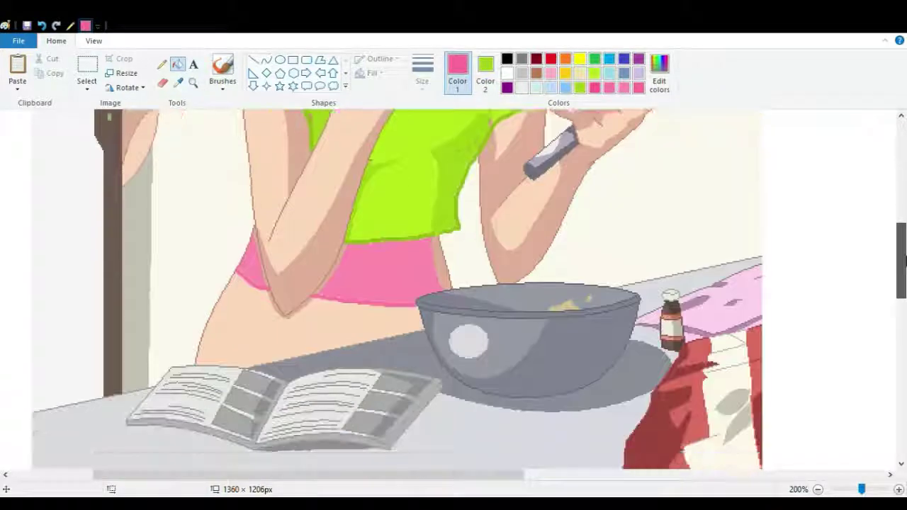
scroll(901, 241, up, 1)
click(437, 329)
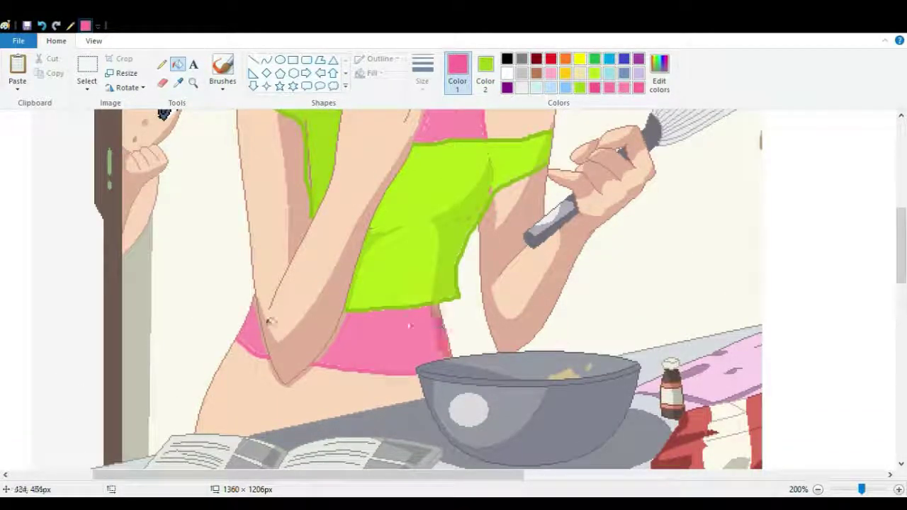
- Try twice to darken the waist's edge beside the bent forearm with the darker pink fill, undoing each fill
click(340, 340)
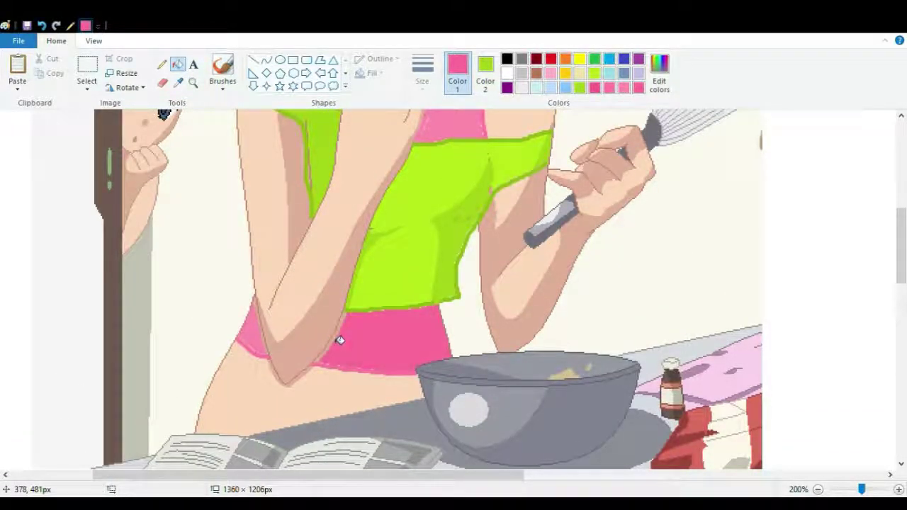
click(41, 26)
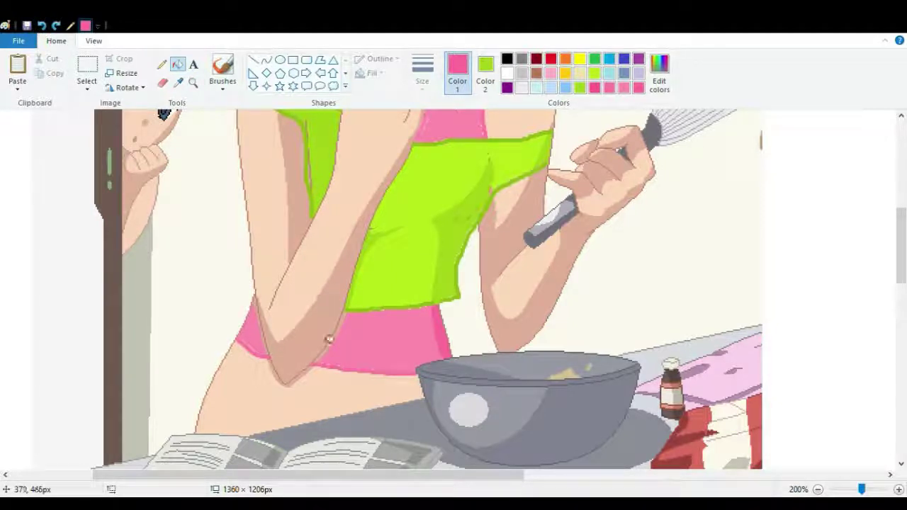
click(340, 343)
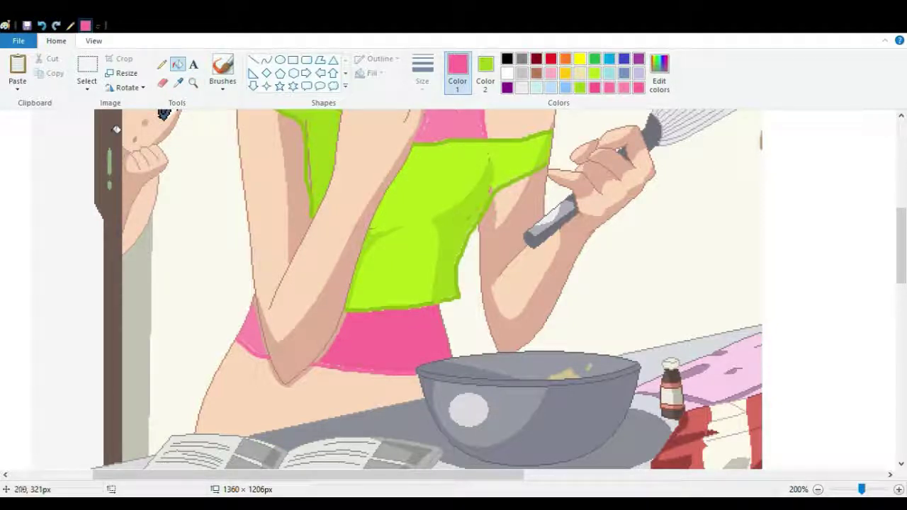
click(41, 26)
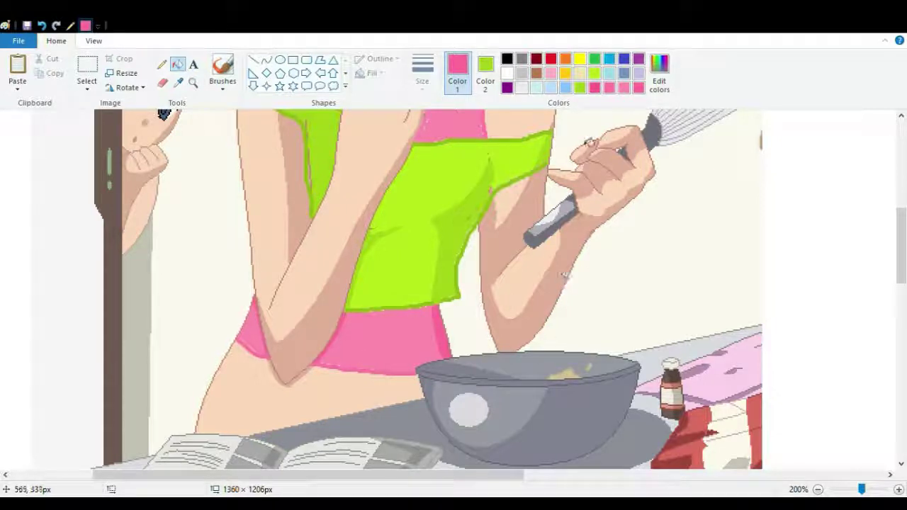
- Try outlining the outer hip in the dark blue sampled from the reference character's skirt and undo the stroke
mouse_move(518, 475)
mouse_down()
mouse_move(810, 465)
mouse_move(877, 474)
mouse_up()
click(178, 83)
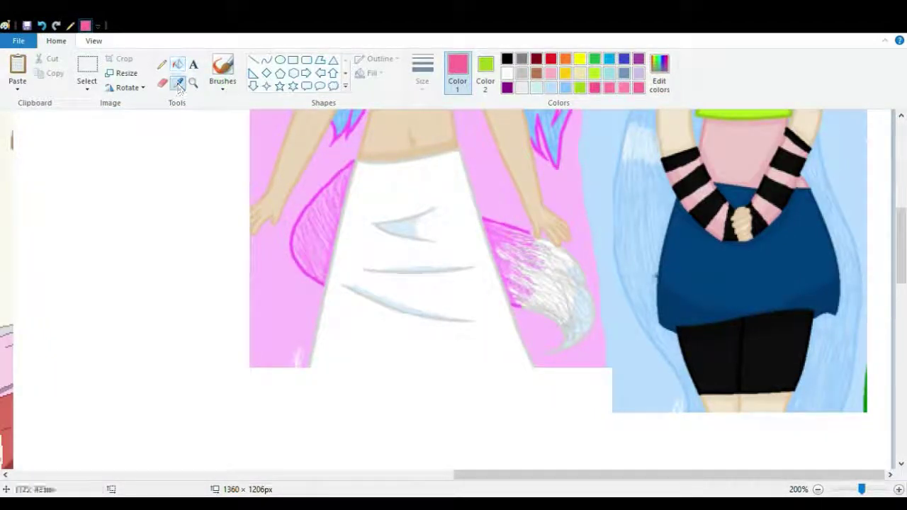
click(744, 288)
drag(600, 476, 243, 405)
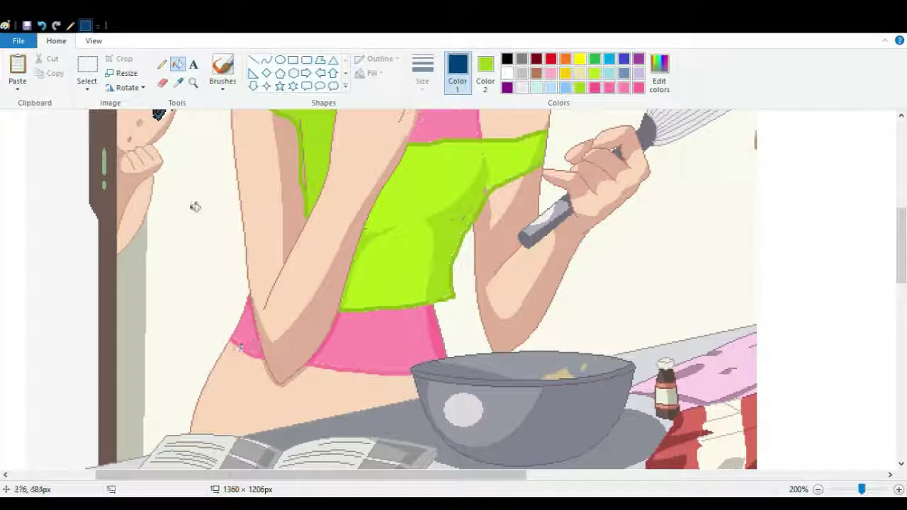
click(224, 68)
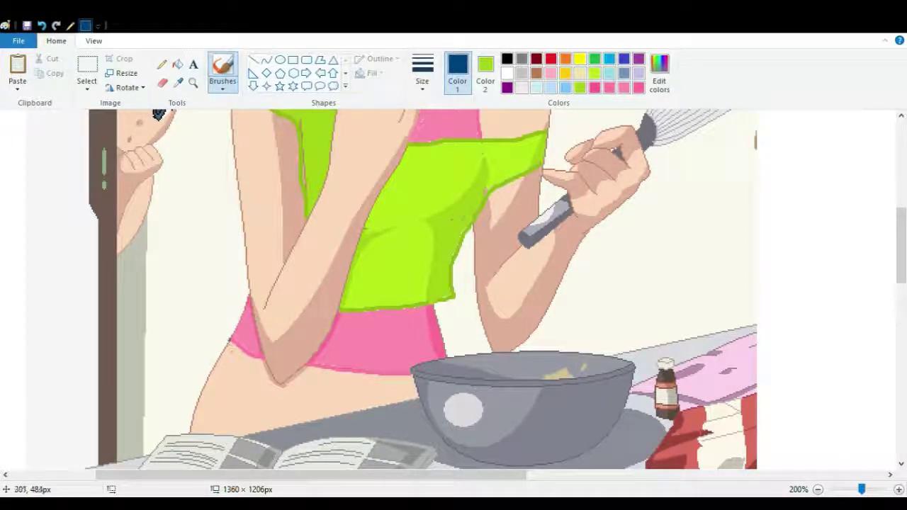
mouse_move(225, 346)
mouse_down()
mouse_move(194, 434)
mouse_move(214, 387)
mouse_up()
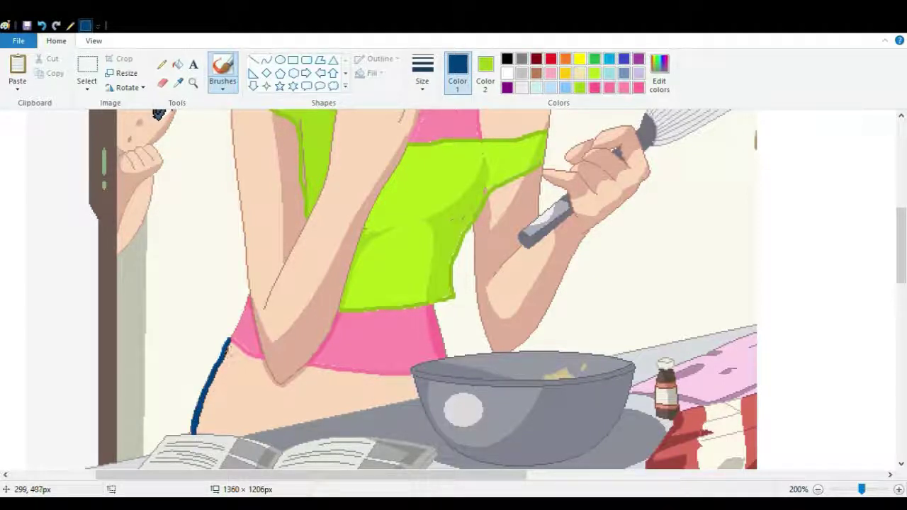
click(41, 25)
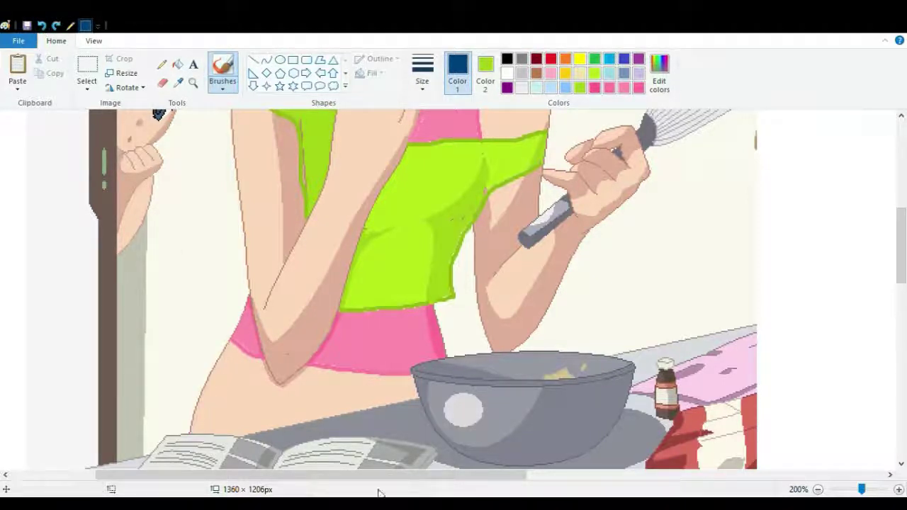
- Sample a darker blue from the reference skirt's edge and brush the skirt outline down the outer hip and along the undershirt's hem
mouse_move(367, 476)
mouse_down()
mouse_move(666, 450)
mouse_move(790, 423)
mouse_up()
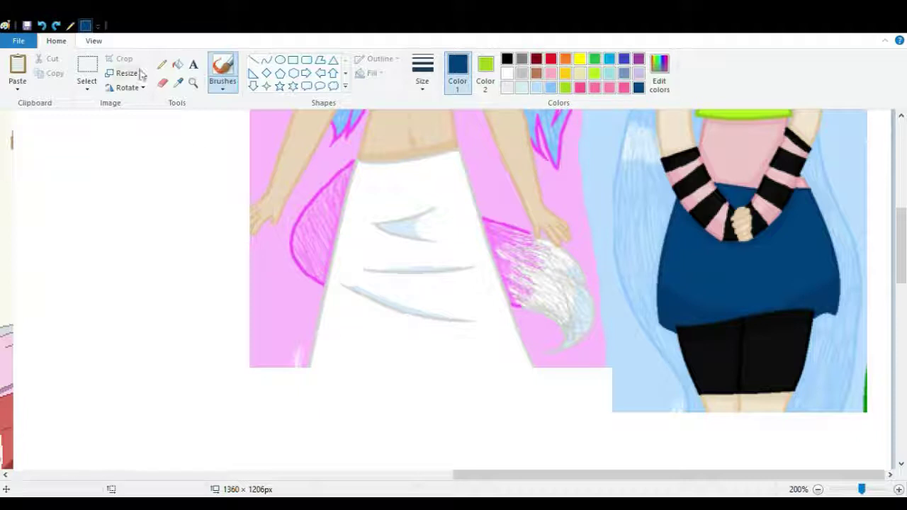
click(178, 82)
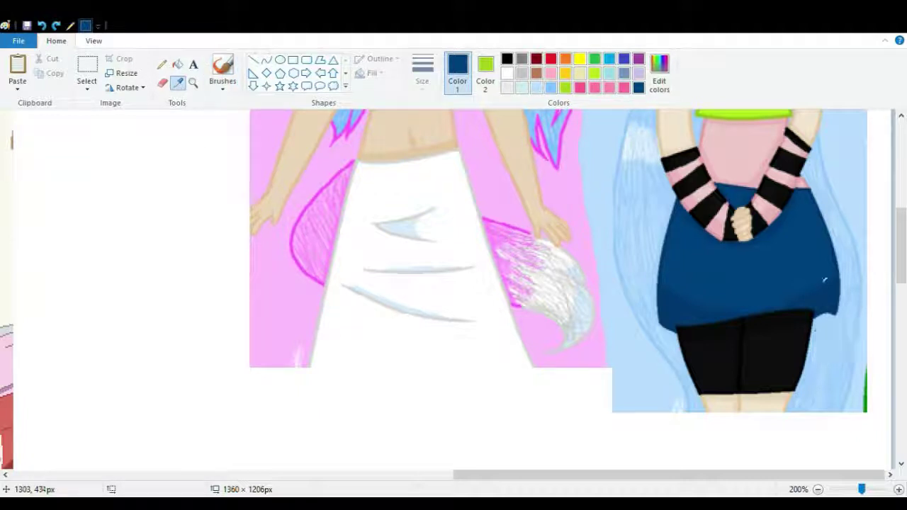
click(815, 194)
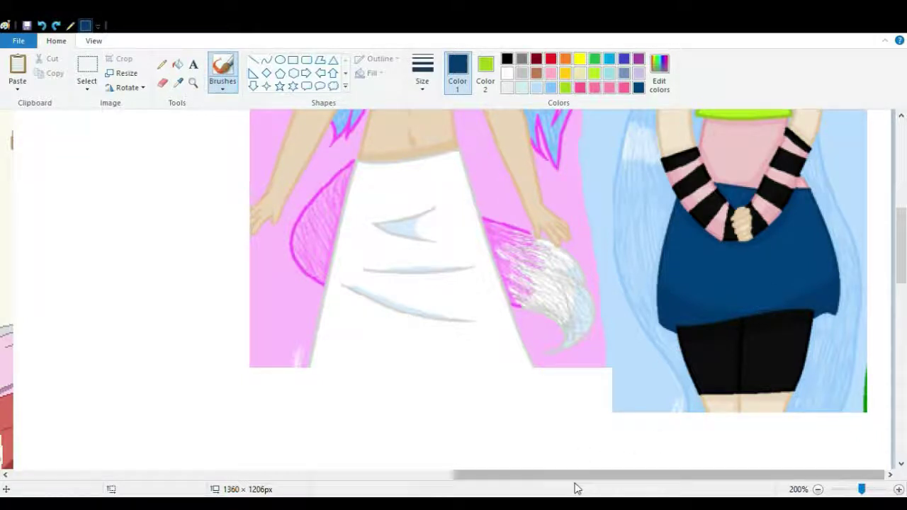
drag(571, 475, 193, 463)
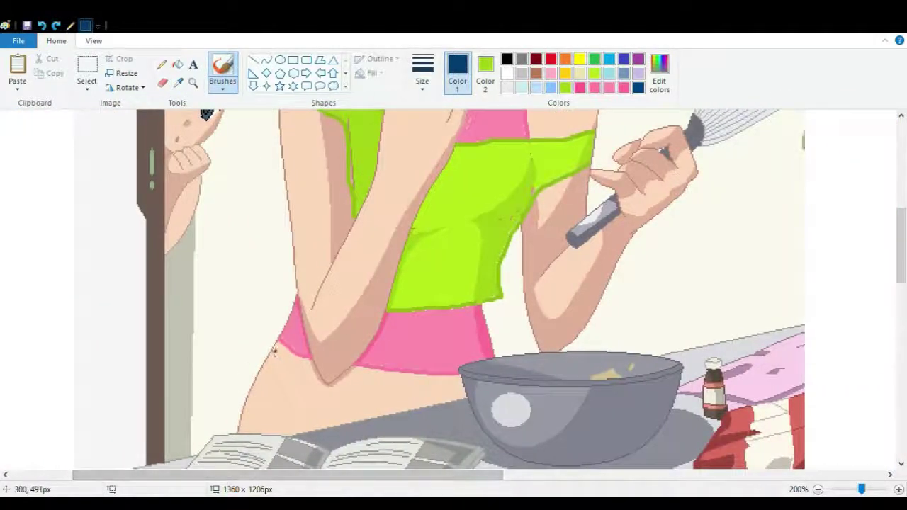
drag(277, 342, 240, 419)
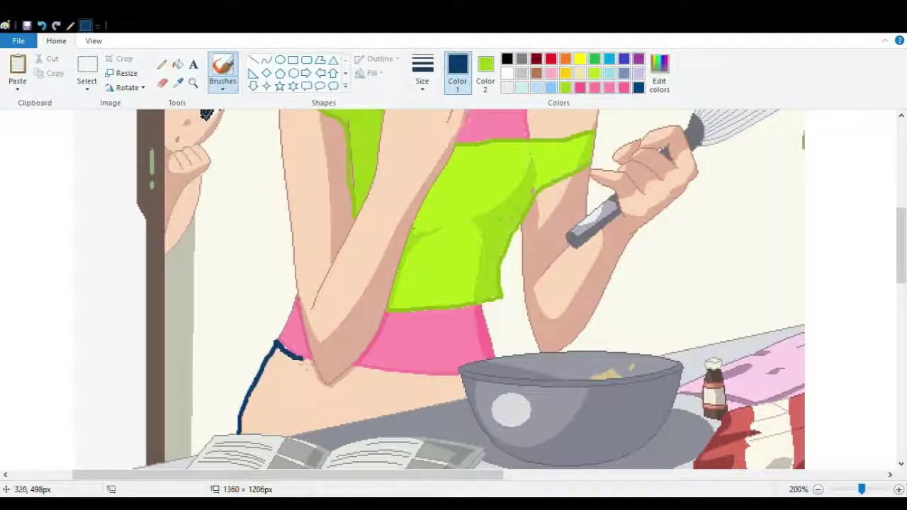
drag(302, 358, 310, 361)
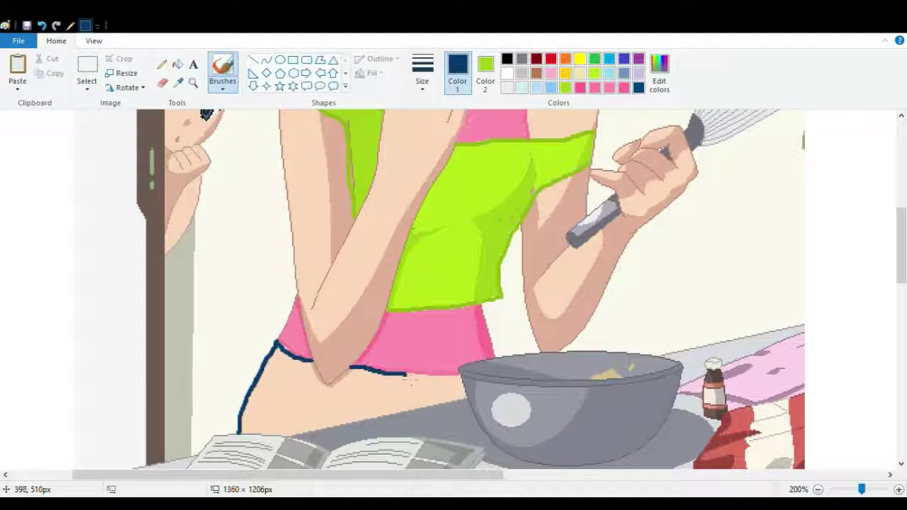
drag(410, 379, 435, 381)
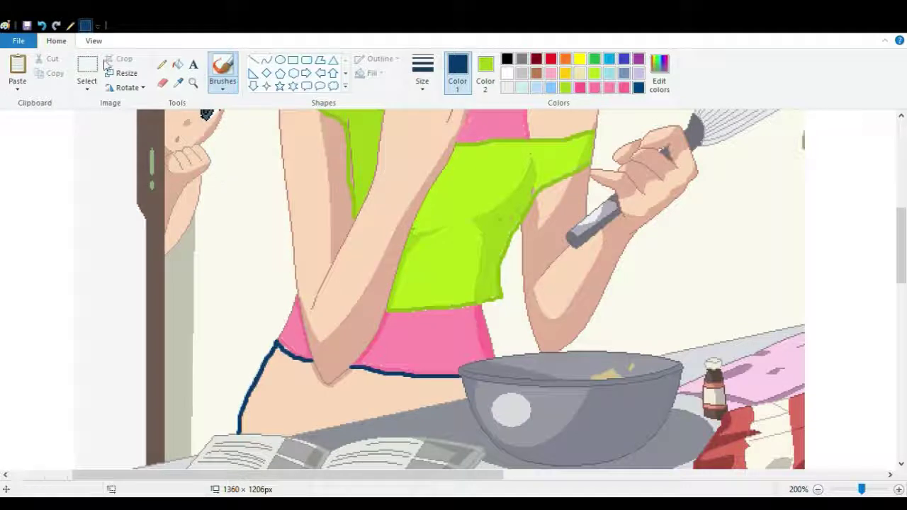
click(177, 64)
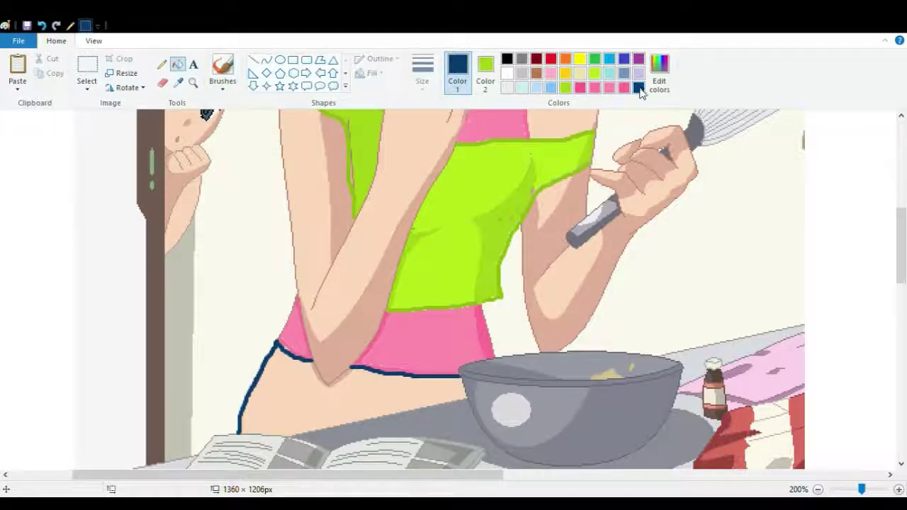
- Fill the outlined skirt with dark blue, including the small leftover gap beside the bent elbow
click(336, 405)
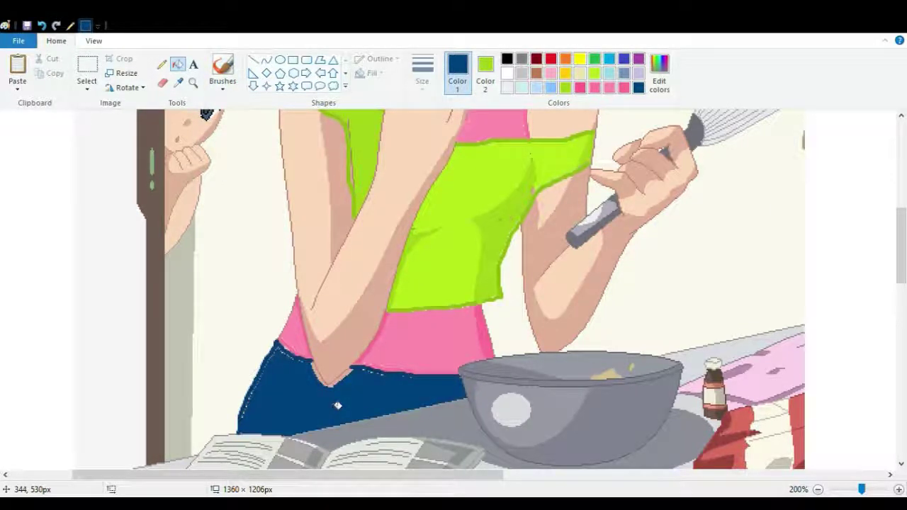
drag(485, 475, 872, 469)
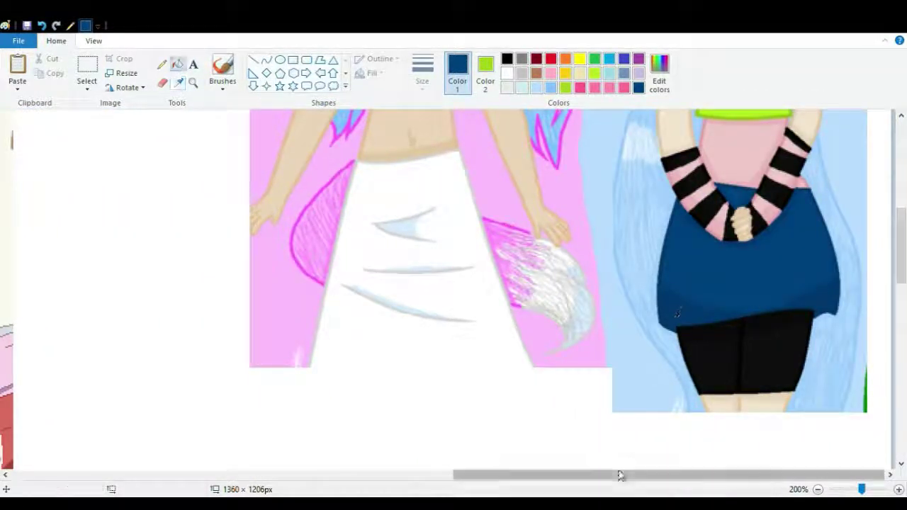
drag(598, 481, 199, 475)
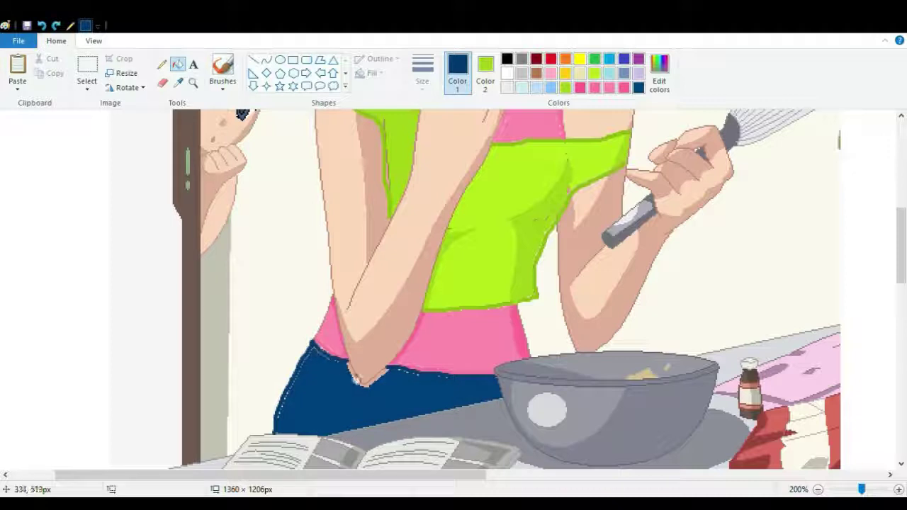
click(356, 377)
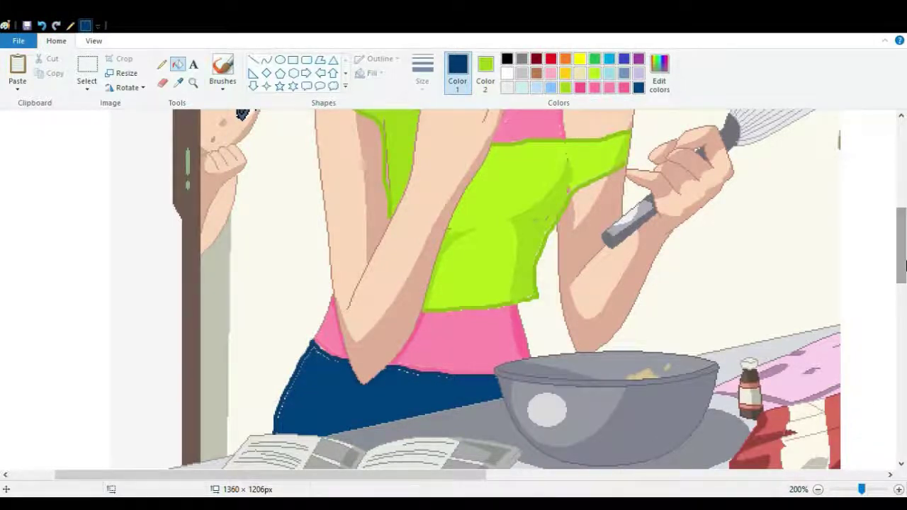
- Sample the dark purple from the blue-haired reference character's eye and fill the central character's irises with it
drag(898, 266, 889, 226)
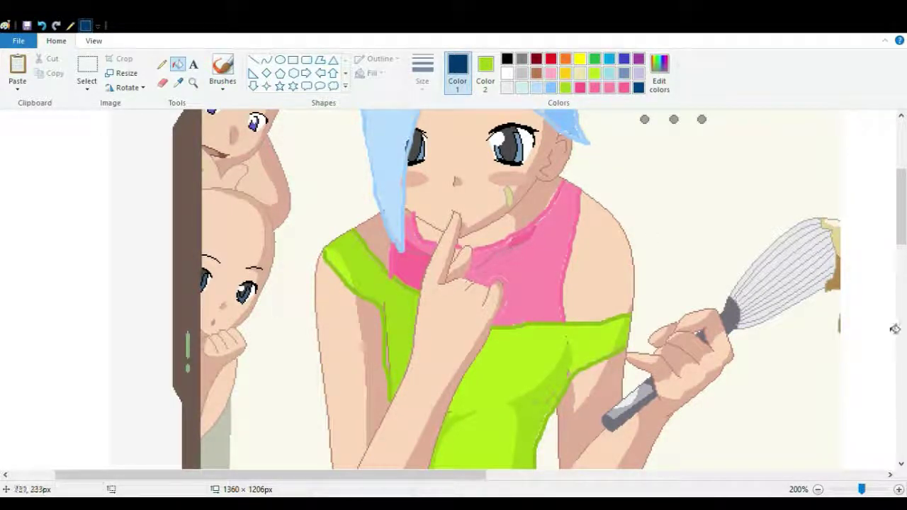
drag(461, 475, 826, 475)
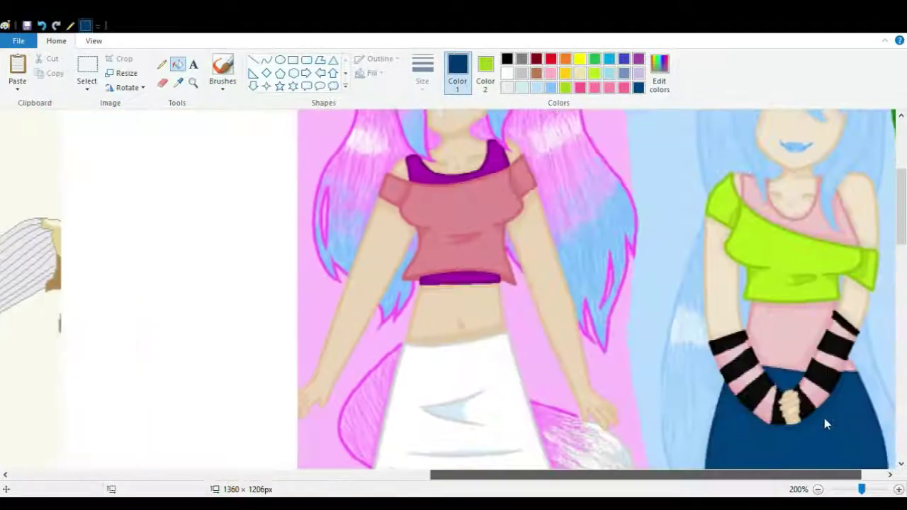
drag(826, 423, 850, 426)
scroll(341, 164, up, 4)
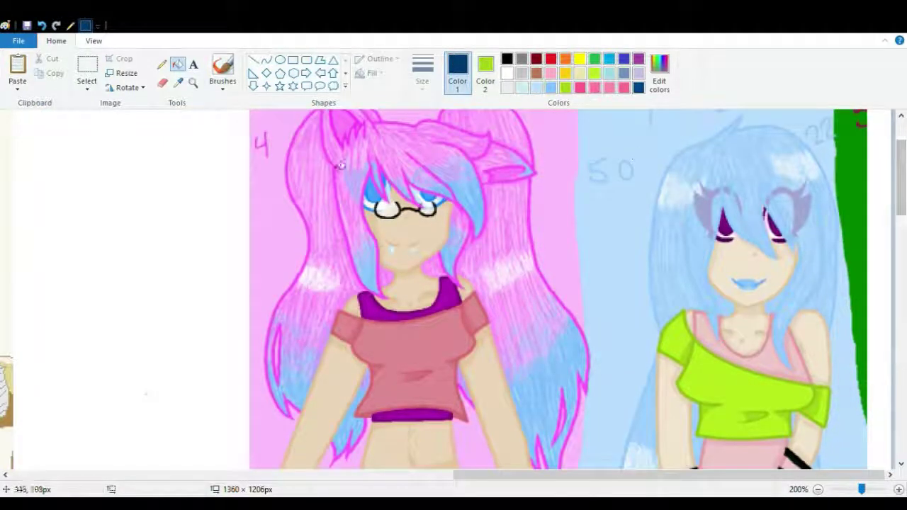
click(178, 82)
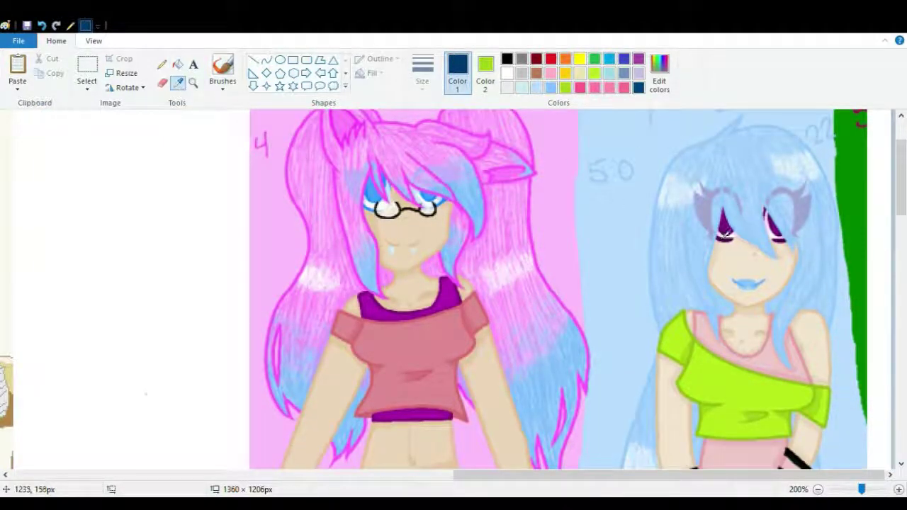
click(726, 232)
drag(573, 475, 208, 413)
click(449, 290)
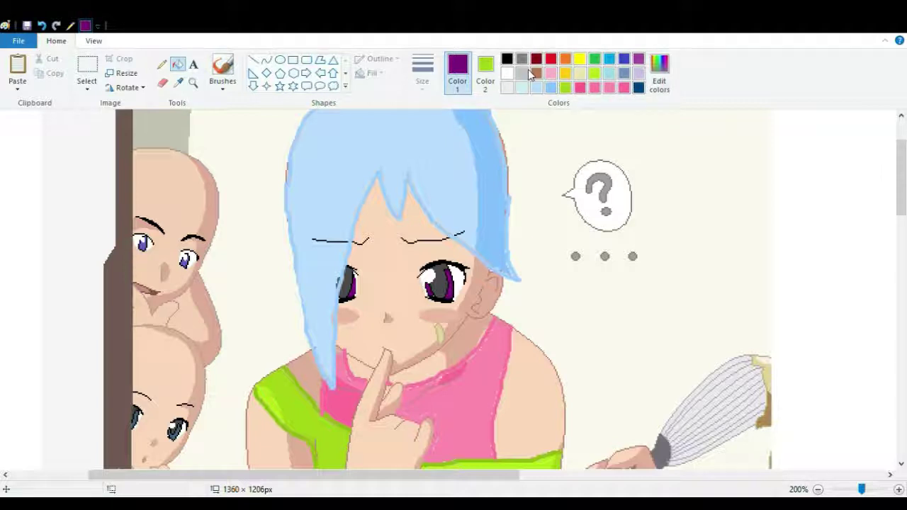
click(508, 60)
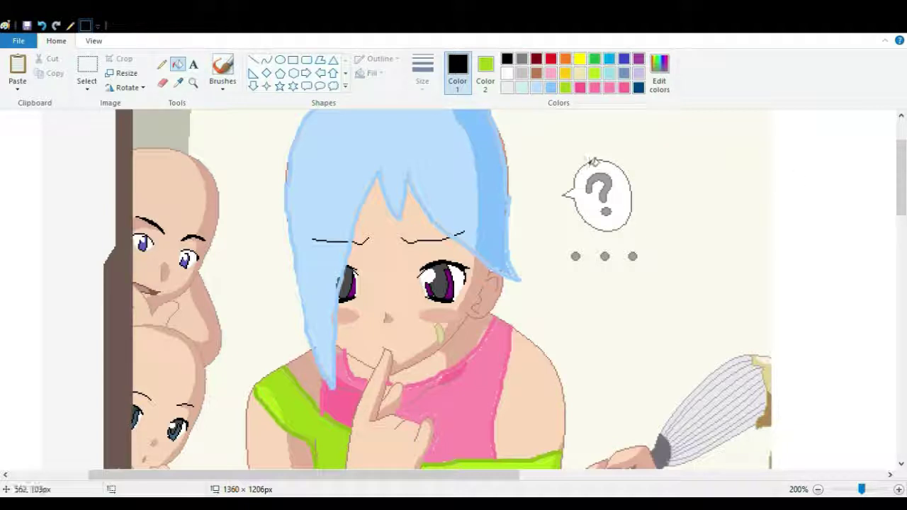
drag(902, 214, 903, 252)
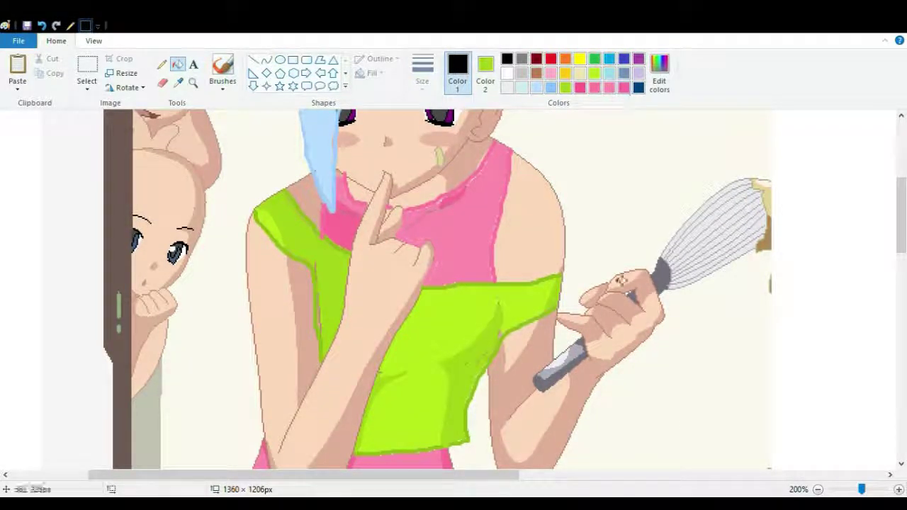
drag(491, 476, 762, 476)
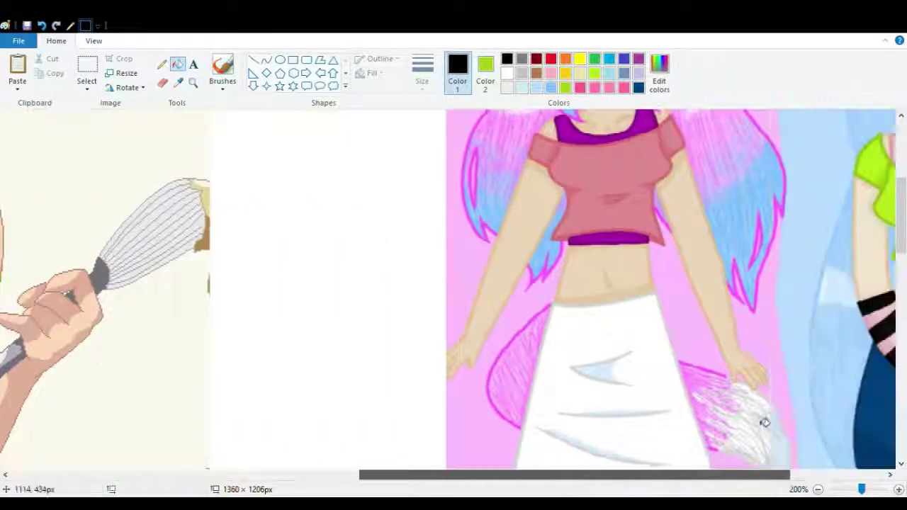
drag(899, 206, 899, 190)
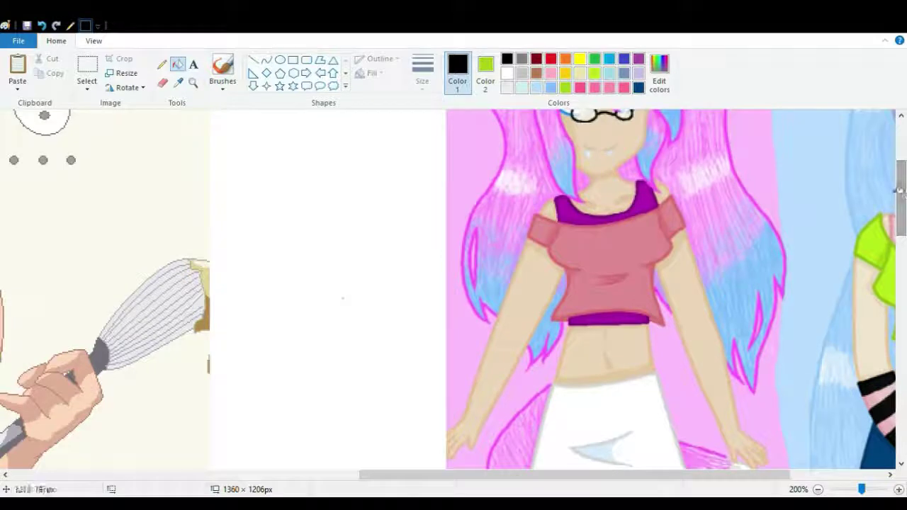
click(178, 82)
click(567, 254)
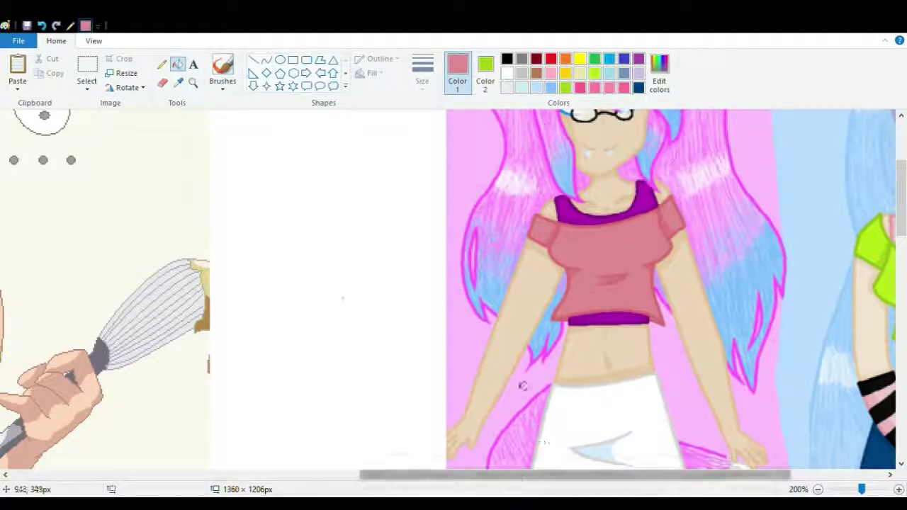
click(178, 82)
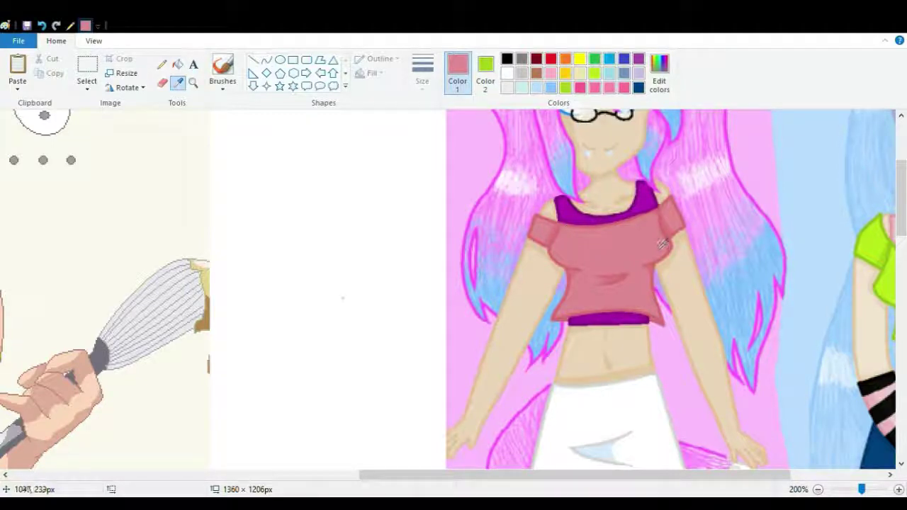
click(663, 215)
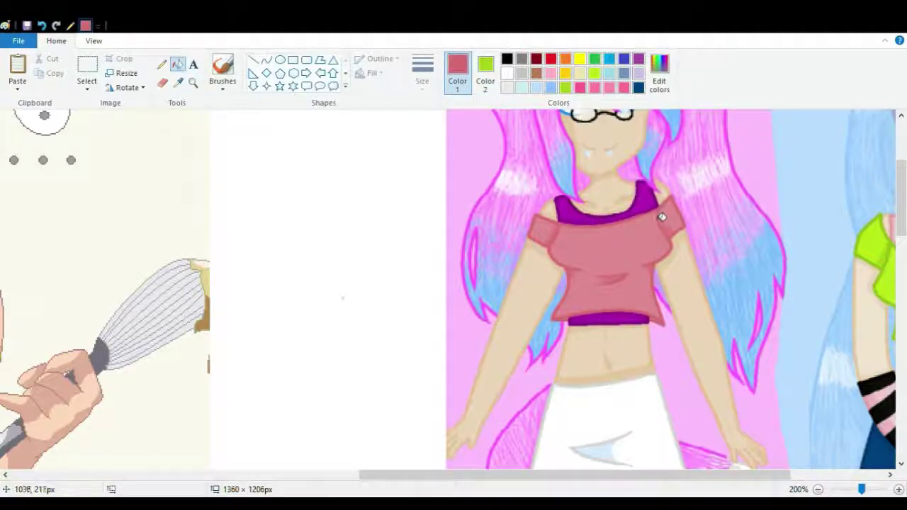
drag(518, 477, 117, 404)
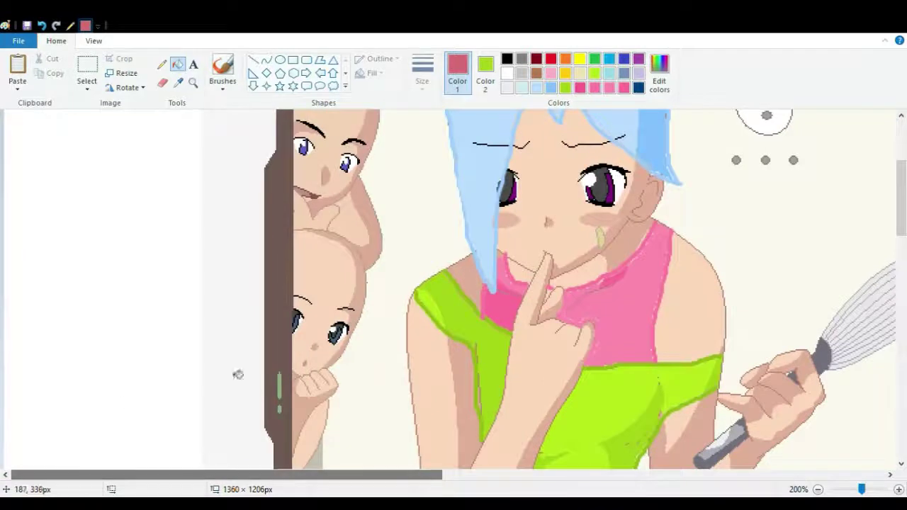
scroll(800, 211, down, 3)
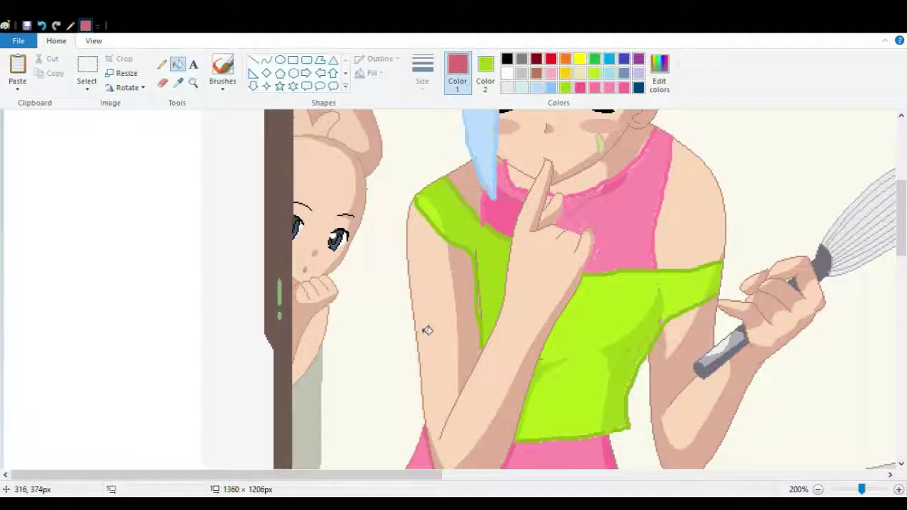
- Sample the bright magenta from the pink-haired reference's ear outline and brush jagged bangs onto the lower bald figure behind the door
mouse_move(368, 480)
mouse_down()
mouse_move(687, 421)
mouse_move(755, 319)
mouse_up()
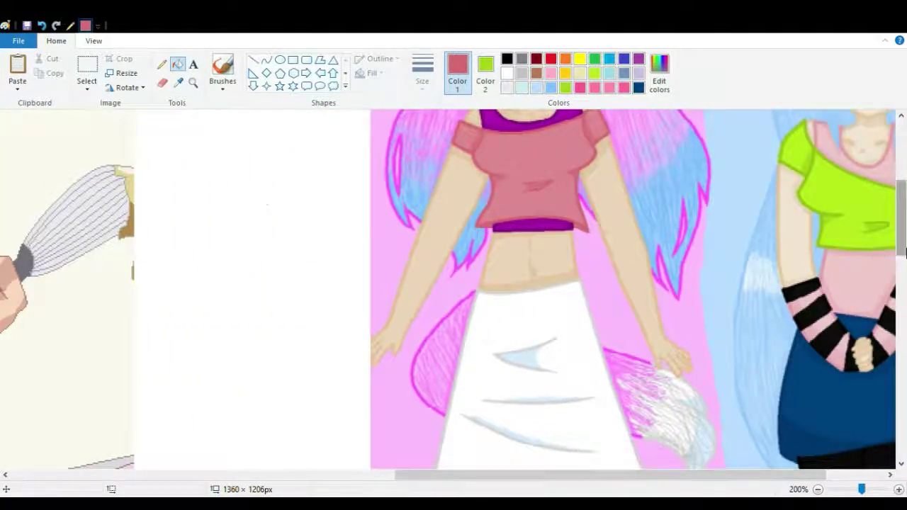
drag(903, 252, 900, 197)
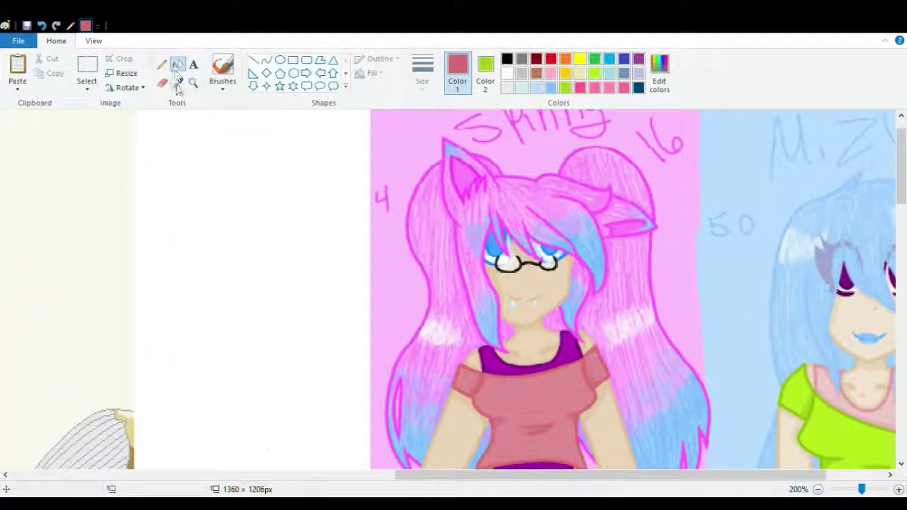
click(177, 82)
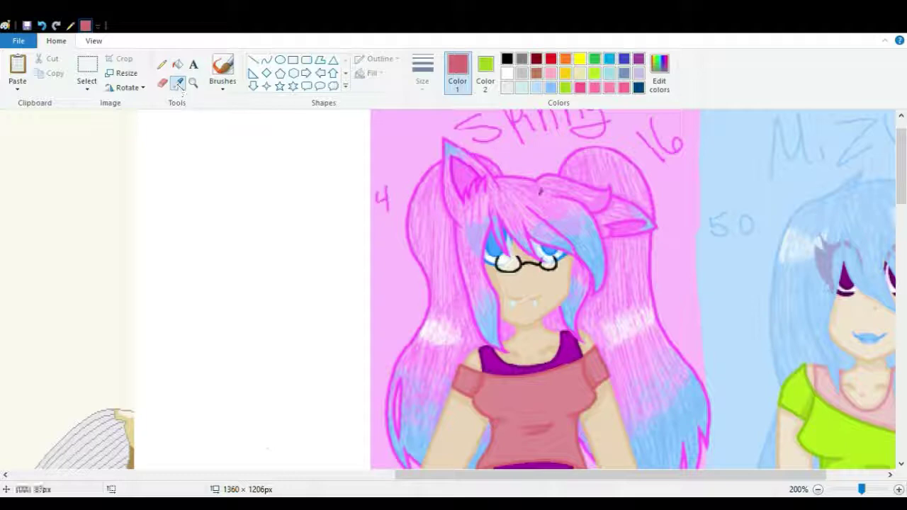
click(658, 225)
mouse_move(464, 475)
mouse_down()
mouse_move(459, 482)
mouse_move(80, 381)
mouse_move(241, 331)
mouse_up()
drag(413, 480, 61, 486)
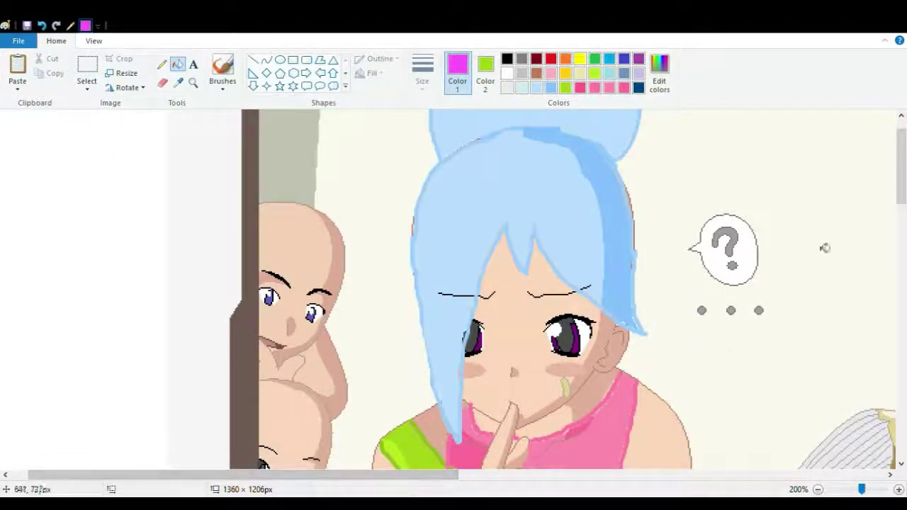
scroll(824, 247, down, 5)
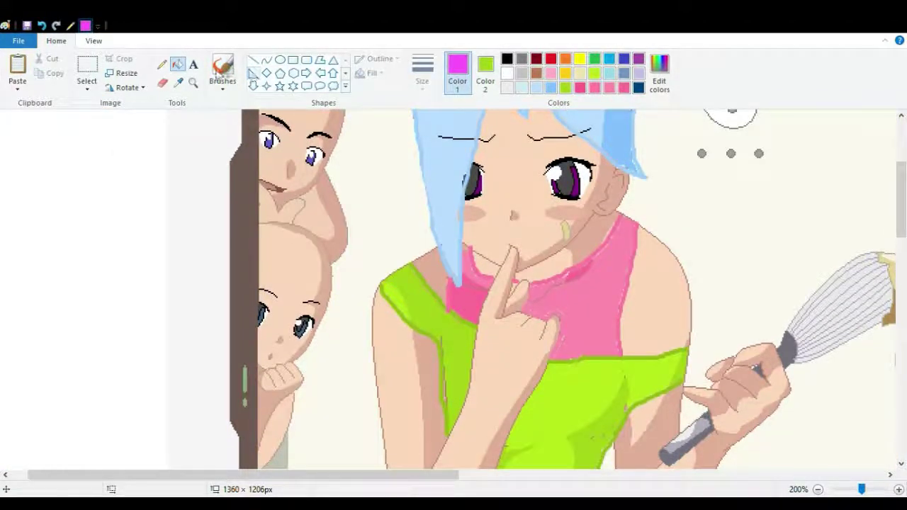
click(222, 67)
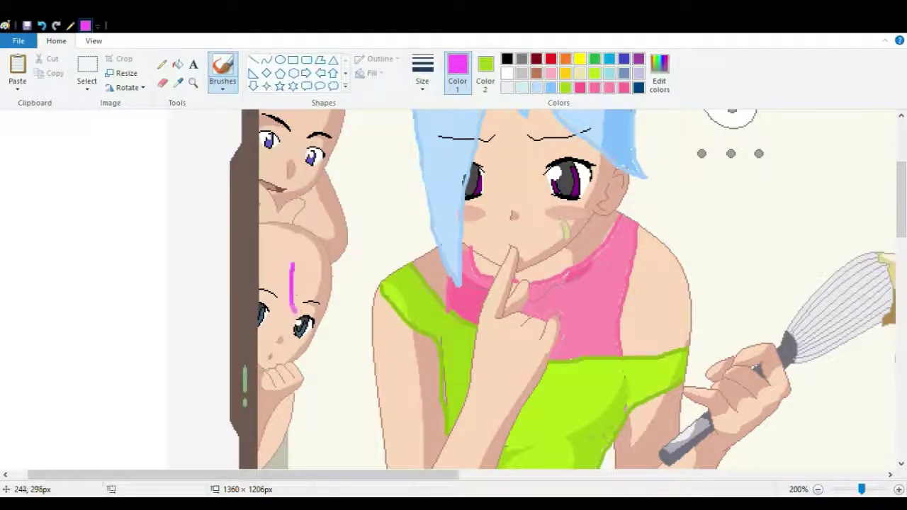
mouse_move(293, 309)
mouse_down()
mouse_move(302, 283)
mouse_move(331, 345)
mouse_move(328, 305)
mouse_up()
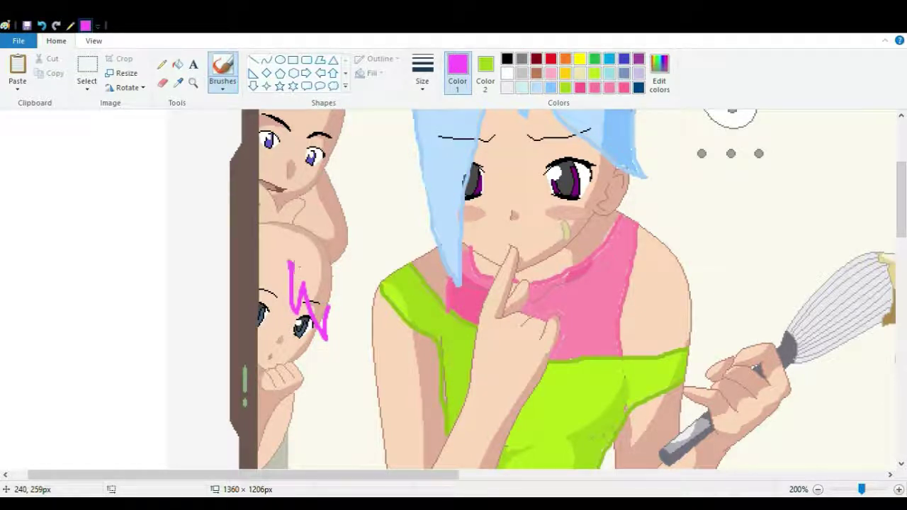
mouse_move(298, 322)
mouse_down()
mouse_move(273, 298)
mouse_move(266, 261)
mouse_move(259, 298)
mouse_up()
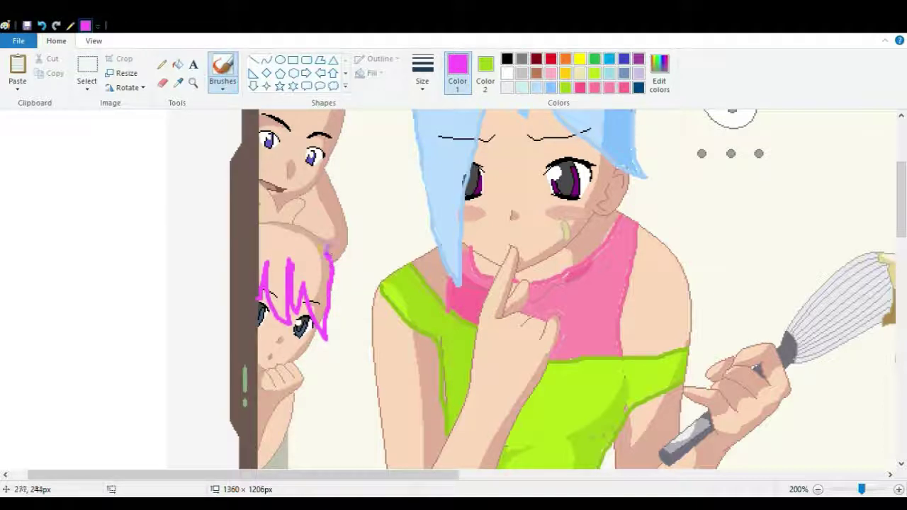
- Outline a pointed cat ear and the top of the lower figure's head in magenta, and pencil fur lines inside the ear
mouse_move(333, 256)
mouse_down()
mouse_move(335, 214)
mouse_move(311, 220)
mouse_move(321, 240)
mouse_up()
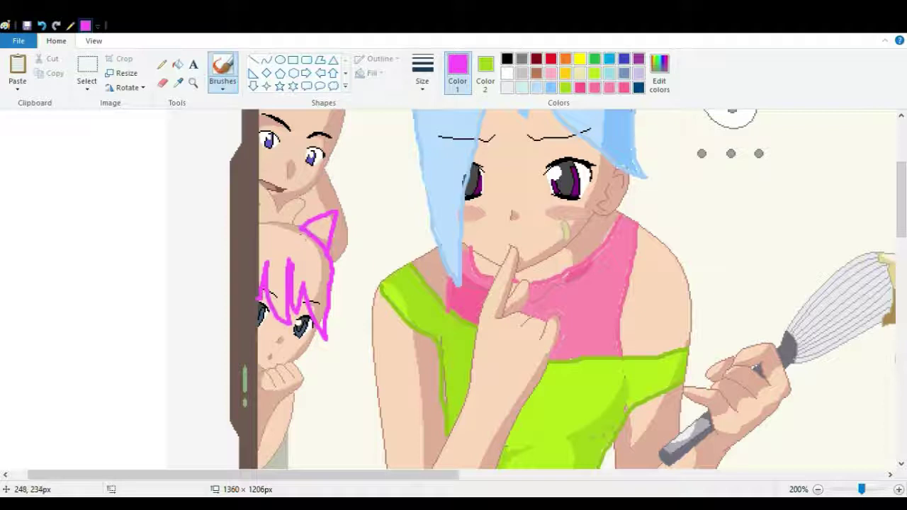
drag(304, 228, 288, 226)
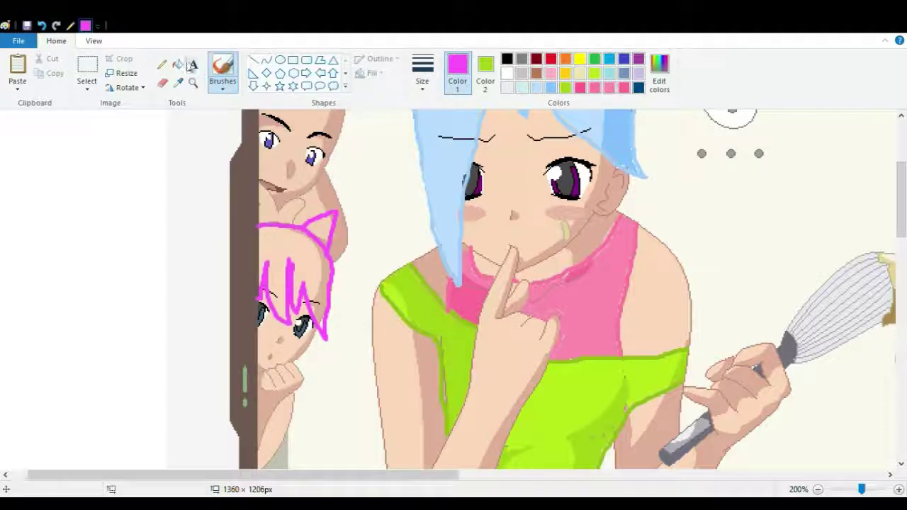
click(162, 65)
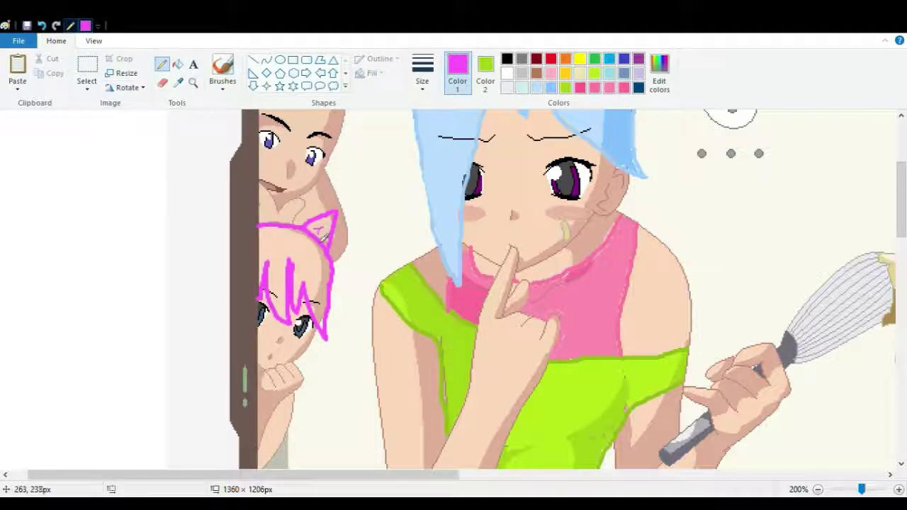
drag(322, 238, 332, 236)
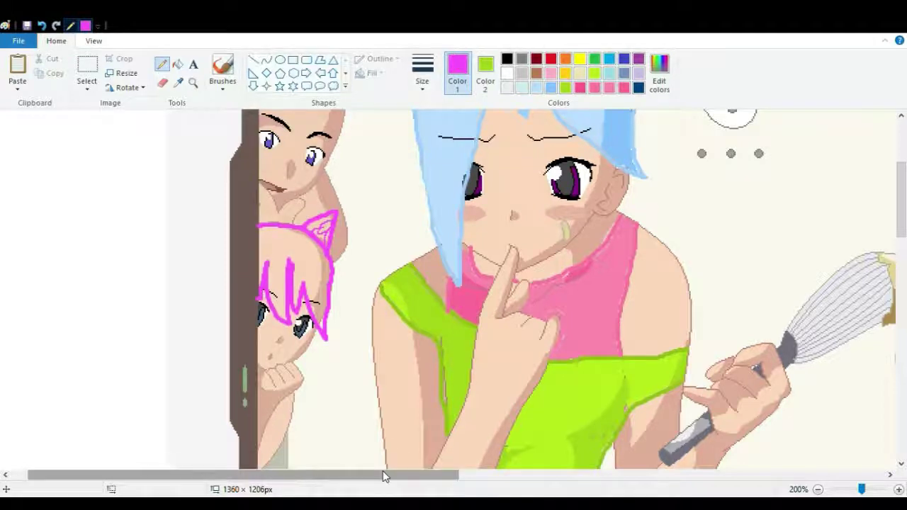
- Sample the light pink from the pink-haired reference's background and fill the lower figure's hair above the bangs
drag(385, 475, 696, 473)
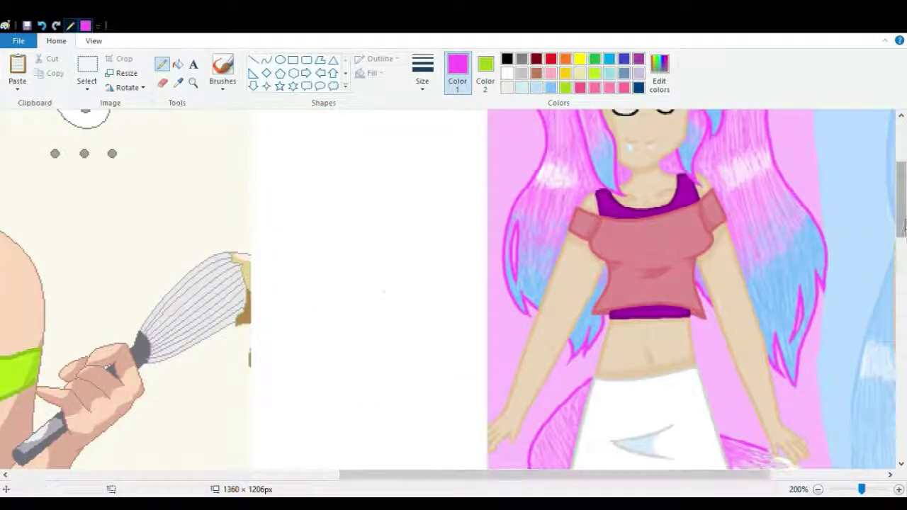
drag(901, 199, 901, 167)
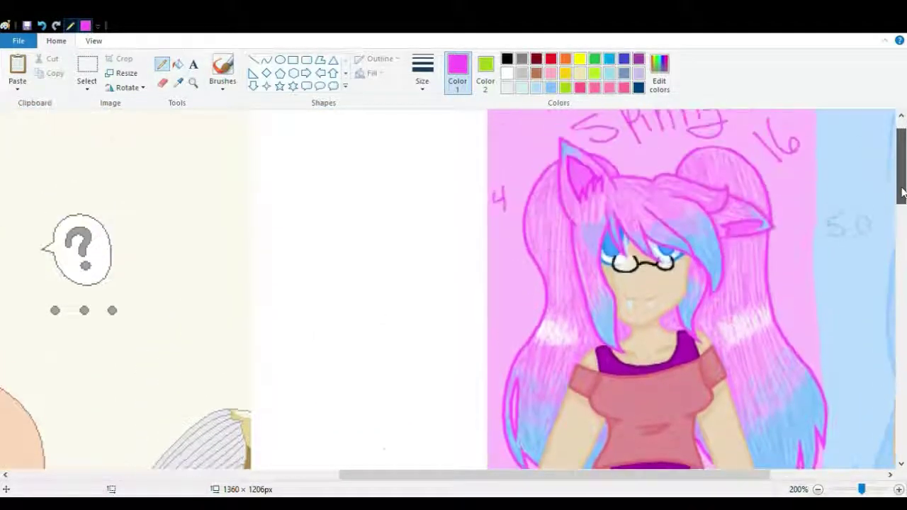
click(177, 82)
click(533, 145)
drag(552, 475, 203, 425)
drag(904, 199, 902, 245)
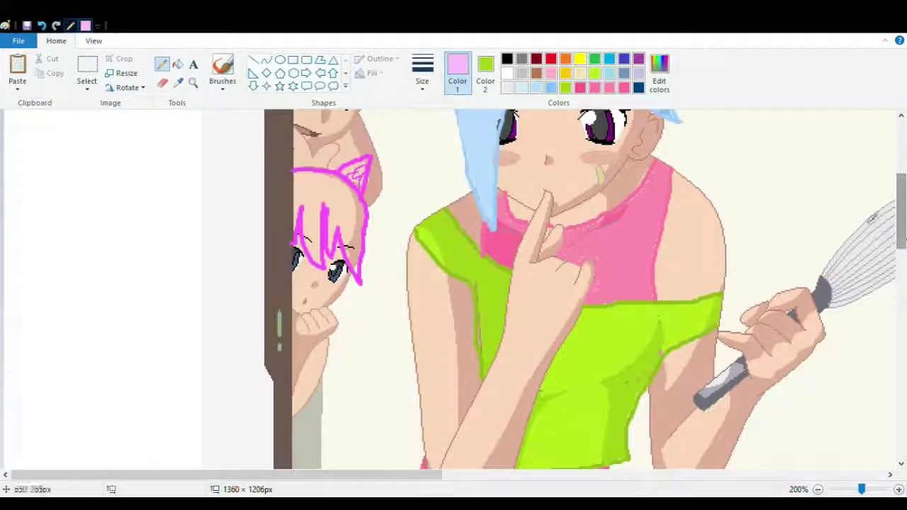
click(177, 63)
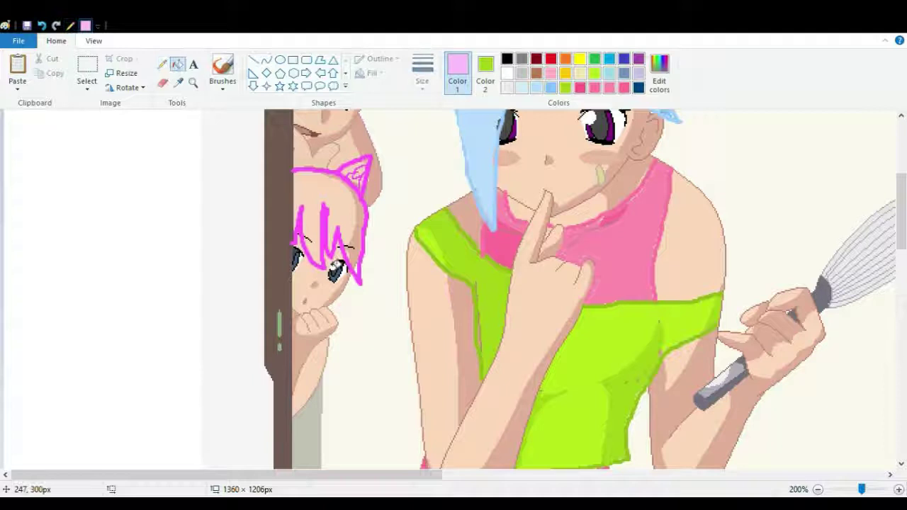
click(328, 204)
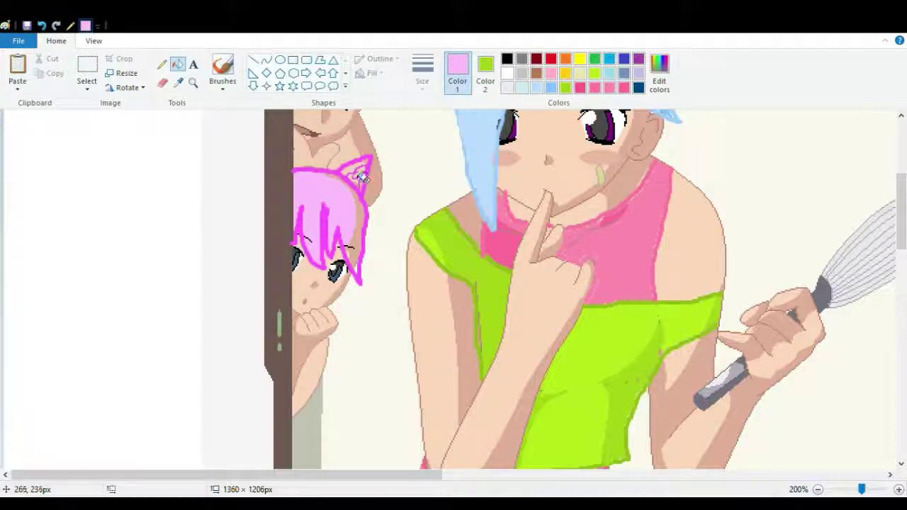
key(ctrl+z)
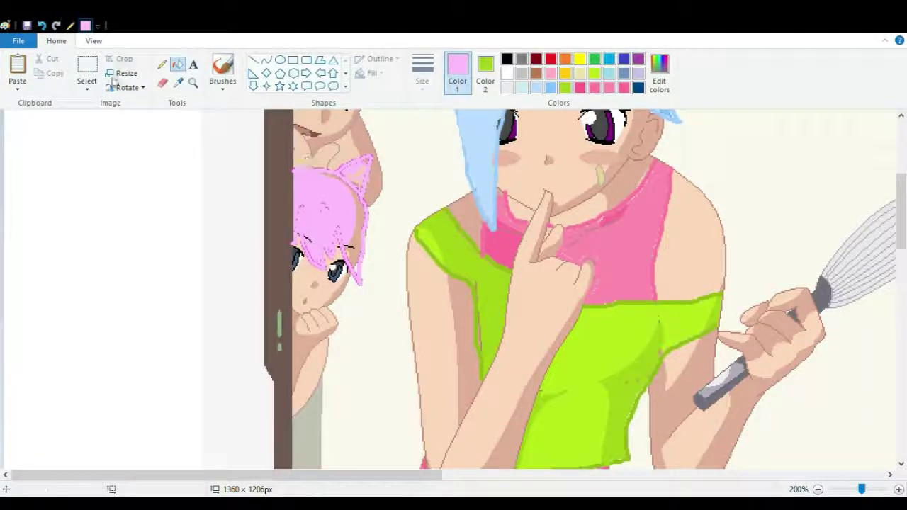
click(55, 25)
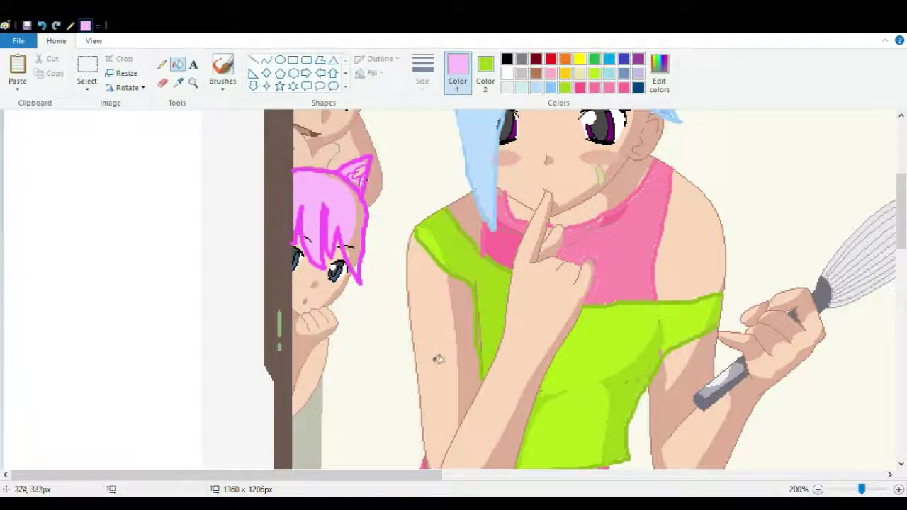
drag(425, 475, 831, 475)
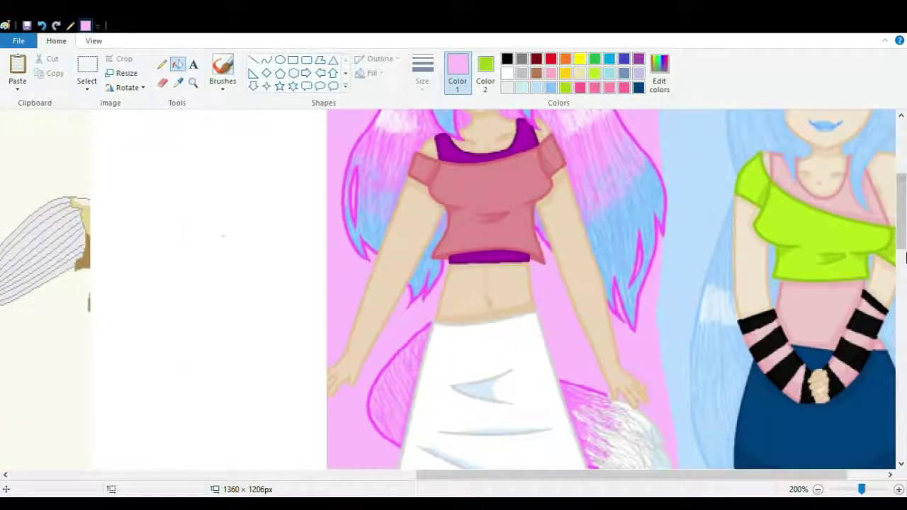
drag(901, 219, 901, 168)
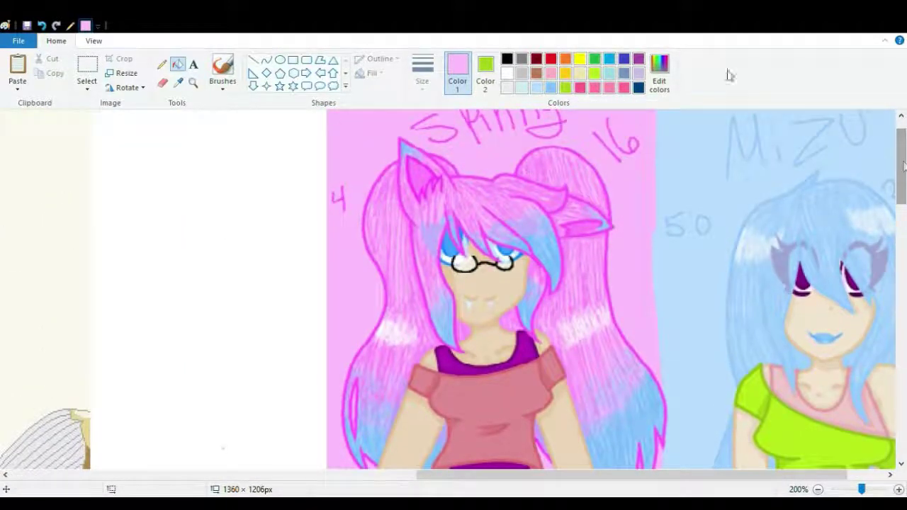
click(178, 82)
click(428, 177)
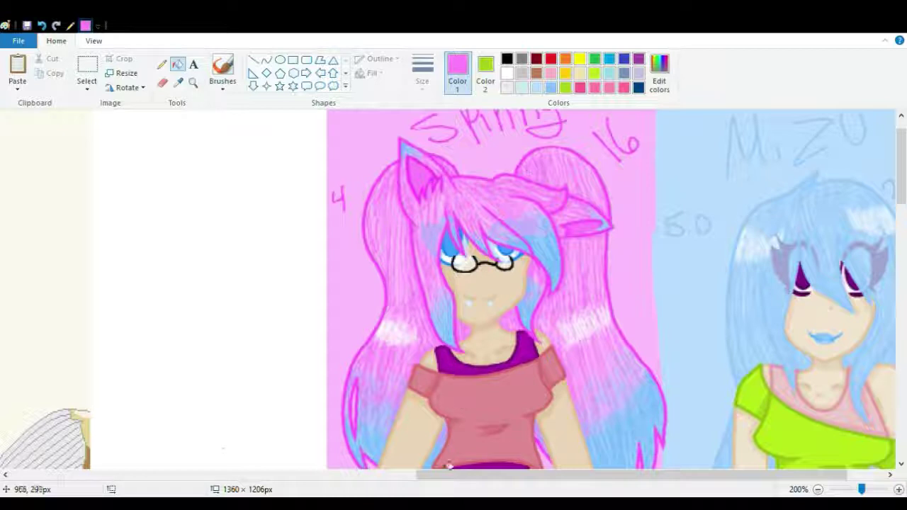
drag(444, 479, 61, 420)
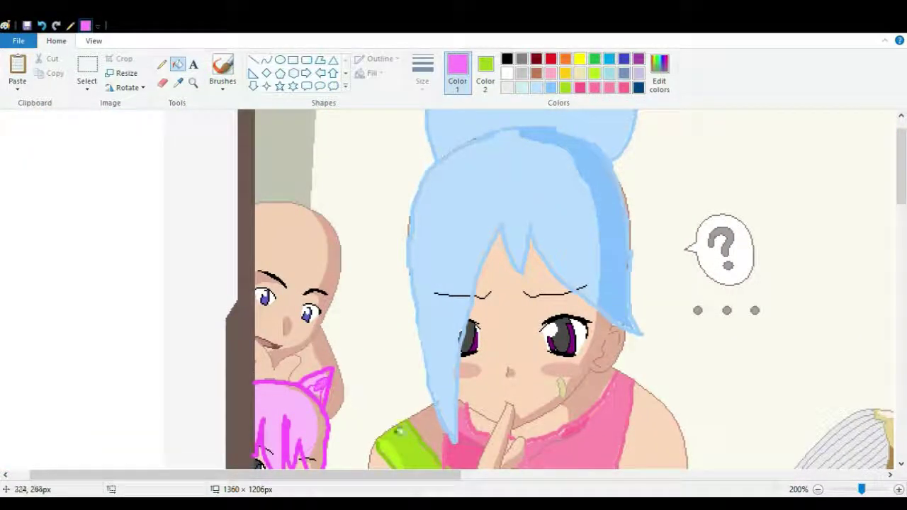
scroll(708, 375, down, 3)
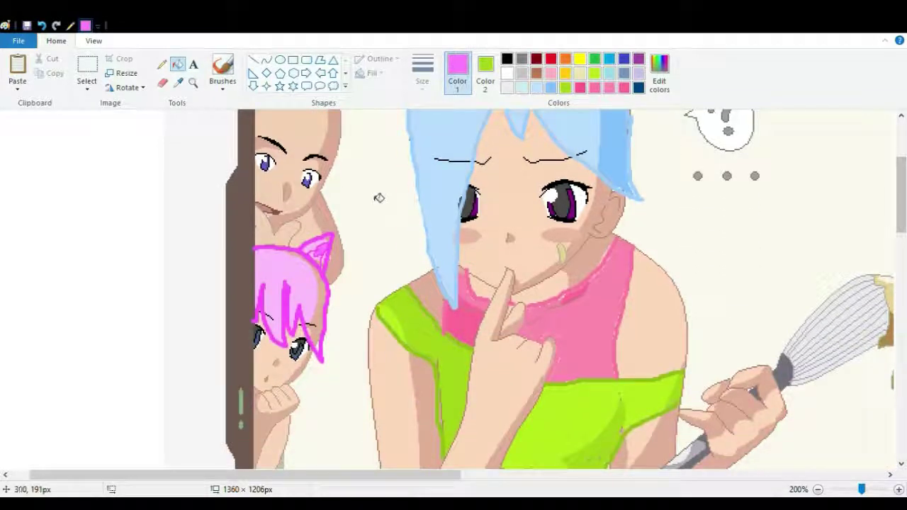
- Sample the reference's light pink, deepen it slightly as a custom color, and fill the shaded strip along the lower figure's outer hair edge
drag(369, 475, 684, 475)
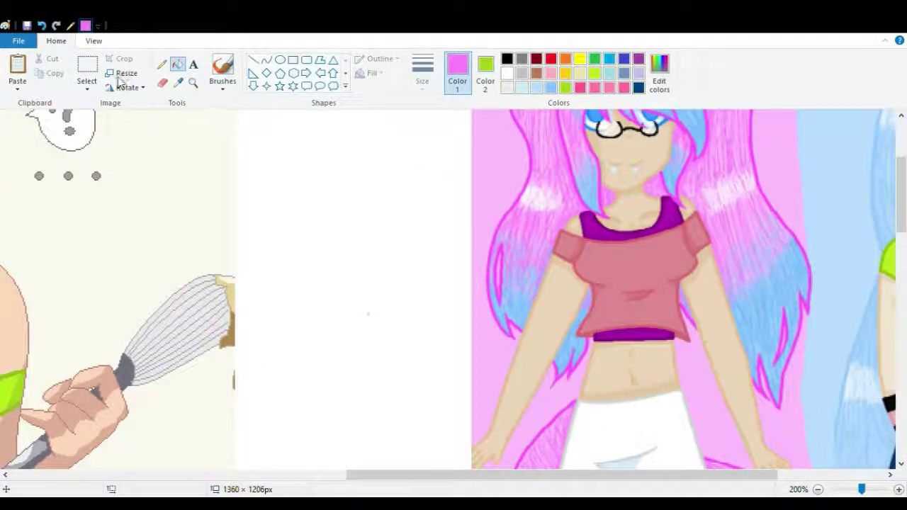
click(180, 84)
click(504, 195)
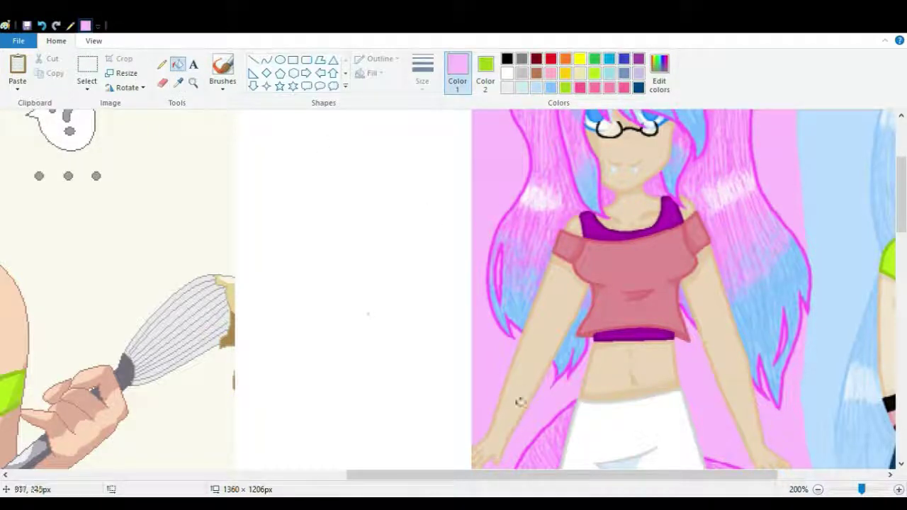
drag(499, 475, 151, 475)
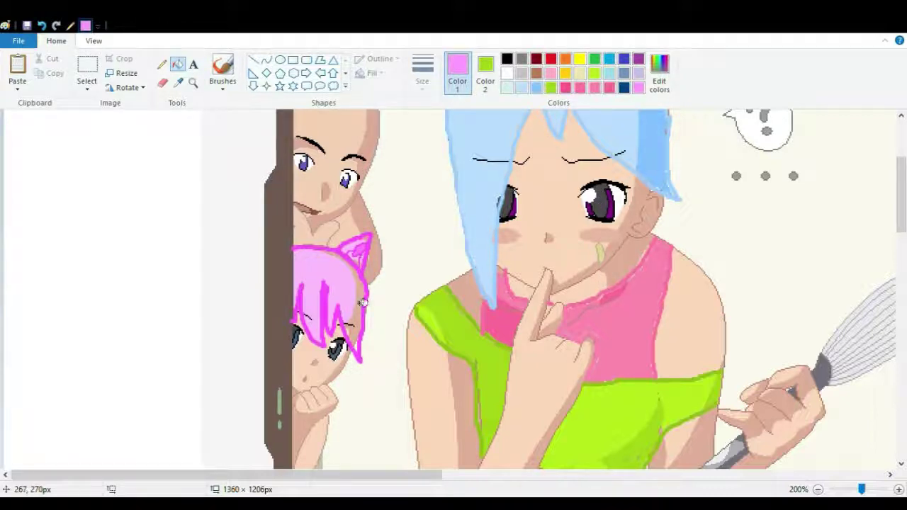
click(360, 350)
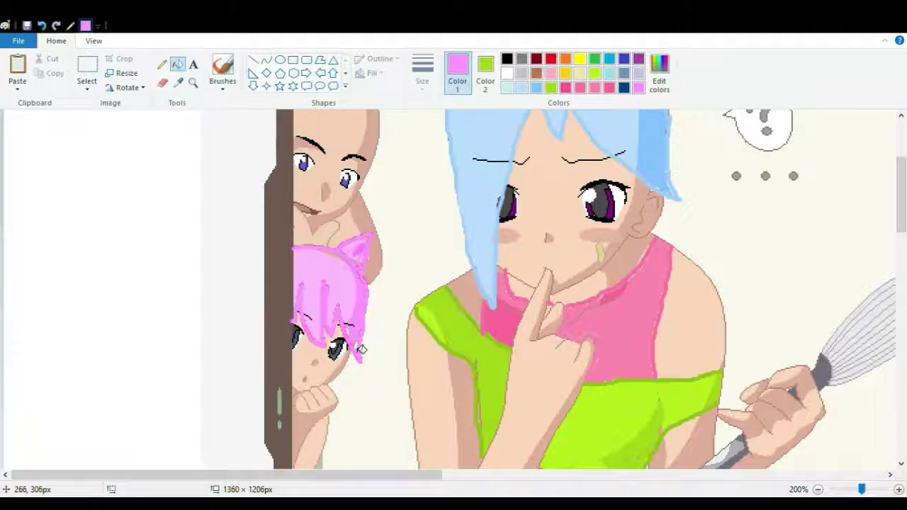
click(41, 25)
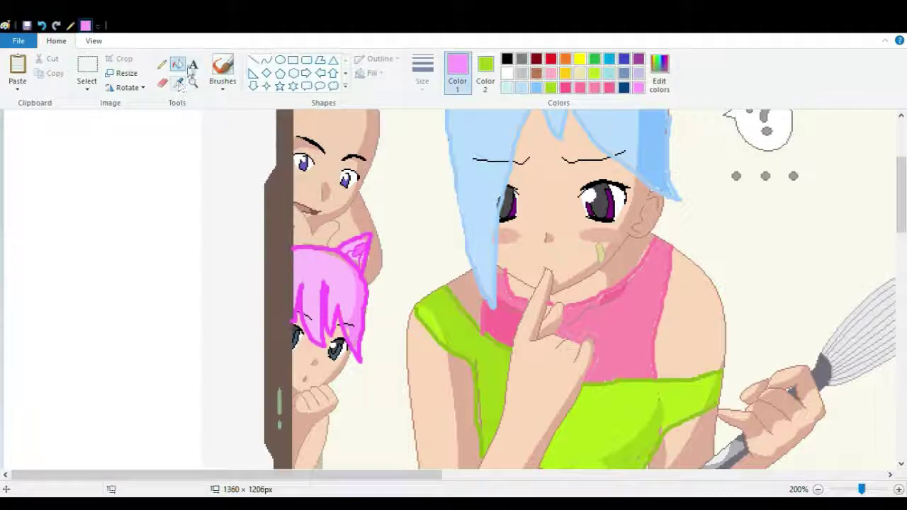
- Sample the magenta from the cat ear outline and brush a long ponytail with jagged ends from the lower figure's head down to the door
click(220, 69)
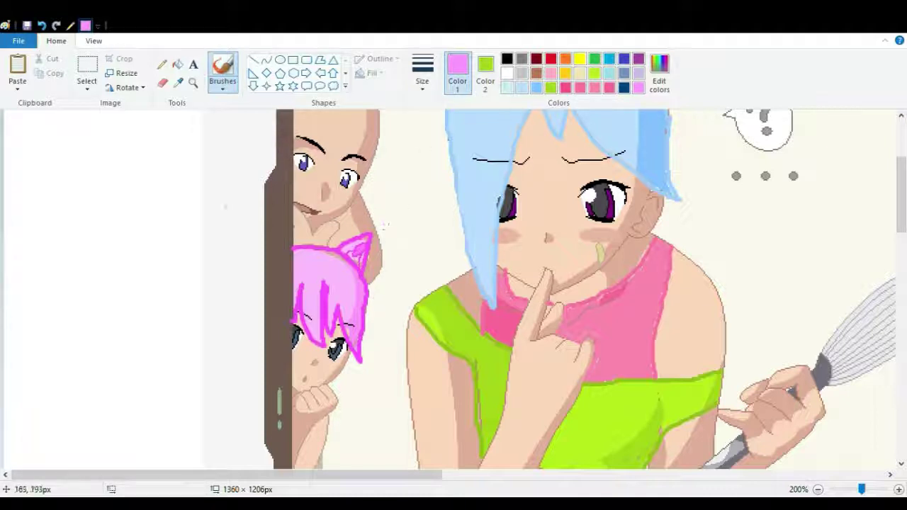
click(178, 83)
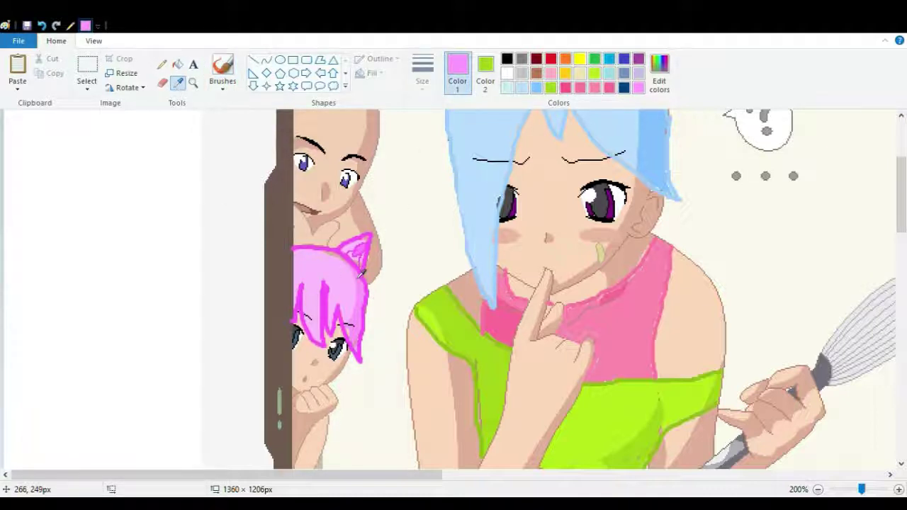
click(364, 274)
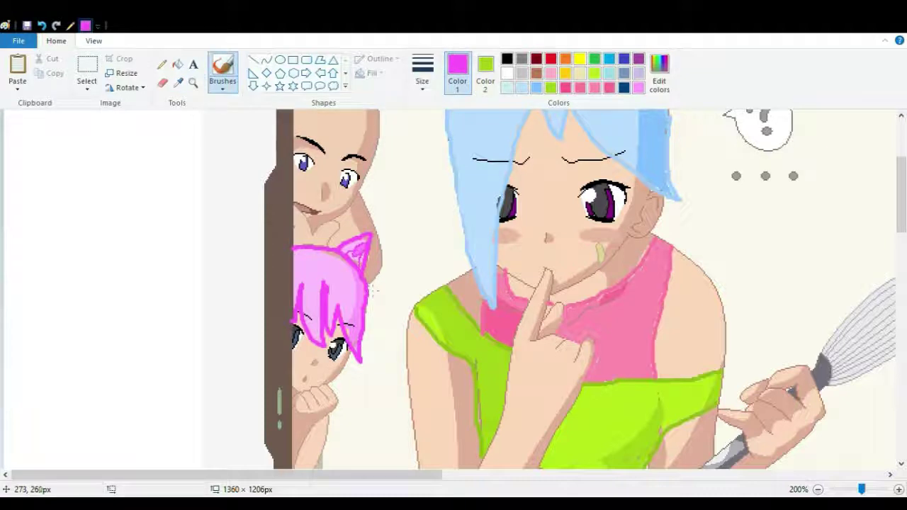
mouse_move(394, 292)
mouse_down()
mouse_move(405, 324)
mouse_move(398, 464)
mouse_move(370, 423)
mouse_up()
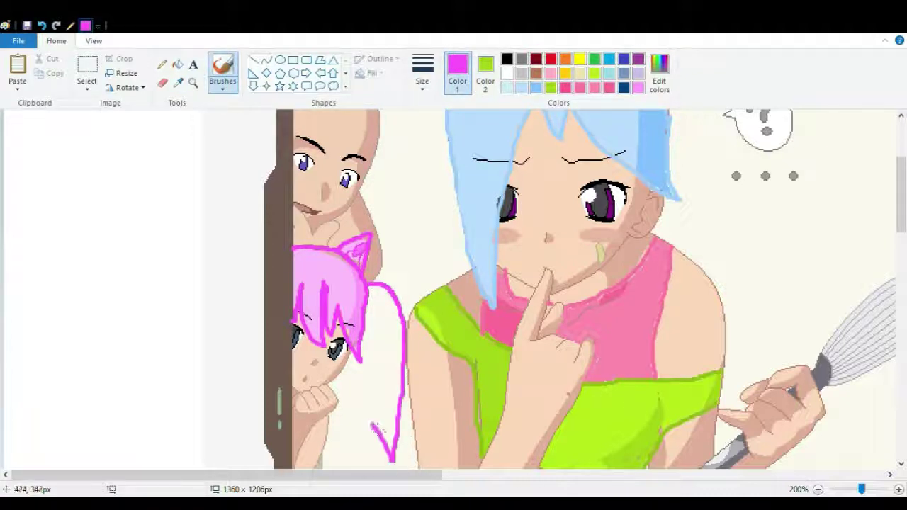
scroll(588, 289, down, 5)
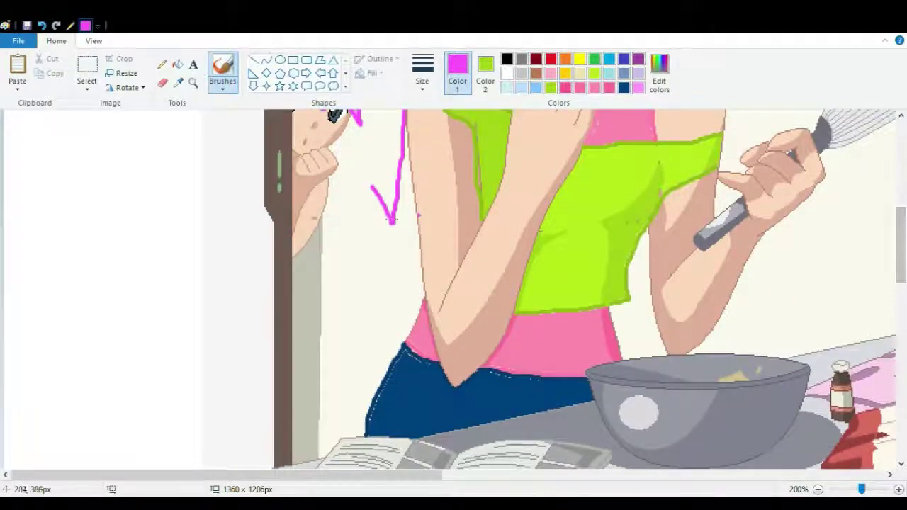
mouse_move(376, 189)
mouse_down()
mouse_move(370, 290)
mouse_move(364, 315)
mouse_move(352, 270)
mouse_move(337, 401)
mouse_move(332, 413)
mouse_move(316, 344)
mouse_move(298, 436)
mouse_up()
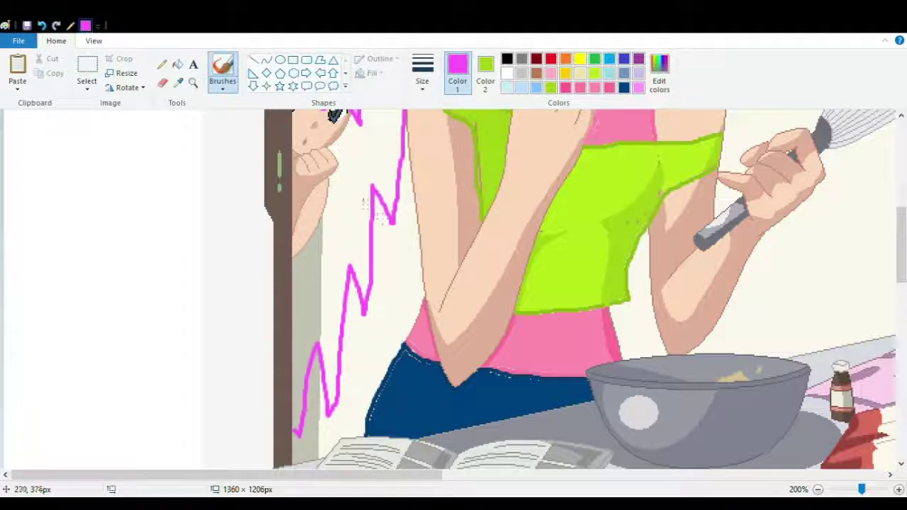
- Sample the blue from the pink-haired reference's hair tips and brush a zigzag dividing line across the lower part of the ponytail
click(178, 82)
mouse_move(417, 475)
mouse_down()
mouse_move(603, 475)
mouse_move(794, 457)
mouse_up()
drag(903, 255, 904, 224)
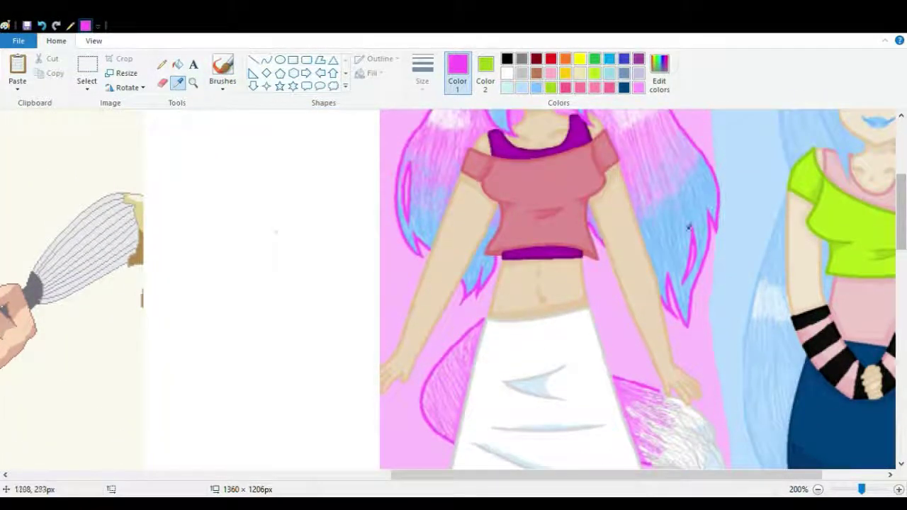
click(670, 240)
drag(671, 477, 283, 479)
scroll(620, 382, down, 5)
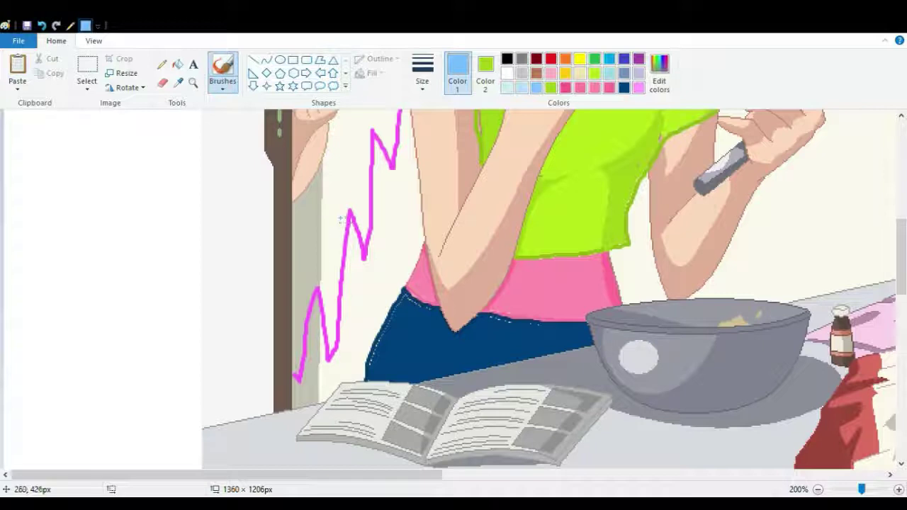
mouse_move(352, 213)
mouse_down()
mouse_move(339, 194)
mouse_move(326, 232)
mouse_move(302, 218)
mouse_up()
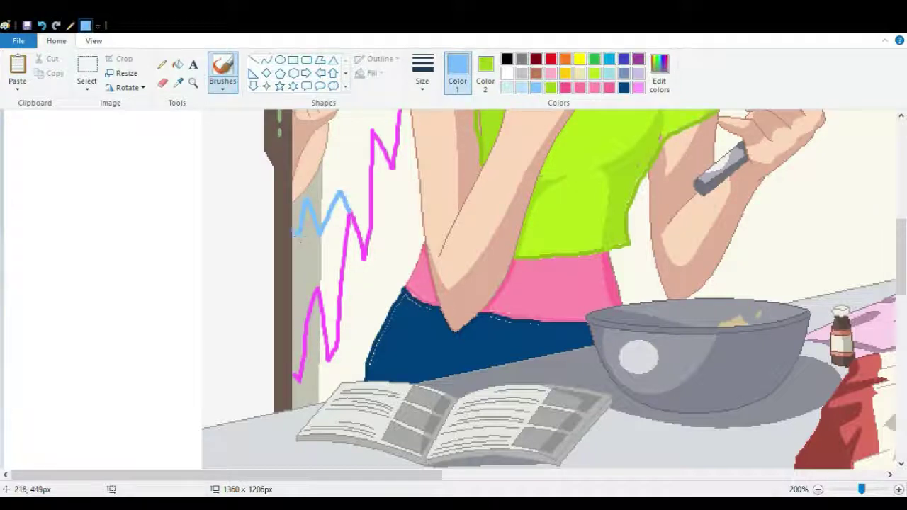
- Fill the ponytail's tips below the zigzag line with the sampled blue
click(177, 64)
click(332, 276)
click(305, 263)
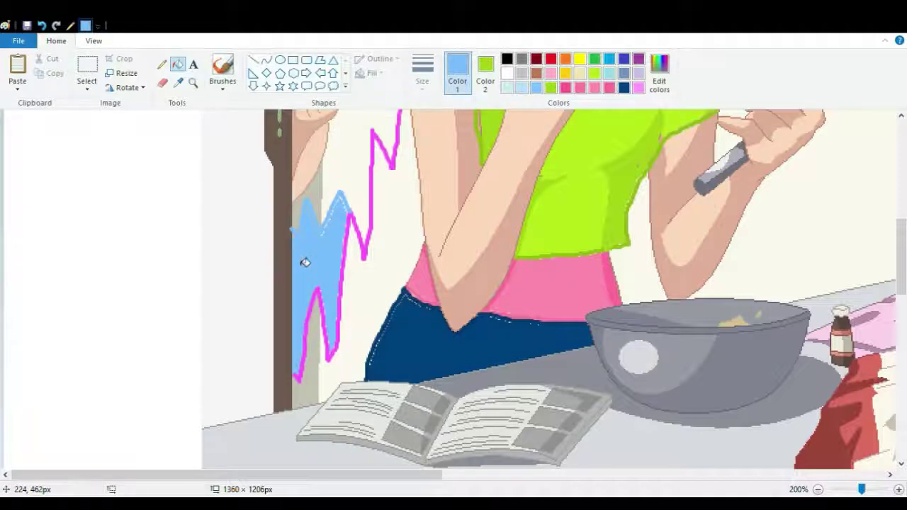
- Sample the light pink from the lower figure's hair and fill the ponytail above the blue tips, including the strip beside the arm
drag(900, 266, 900, 238)
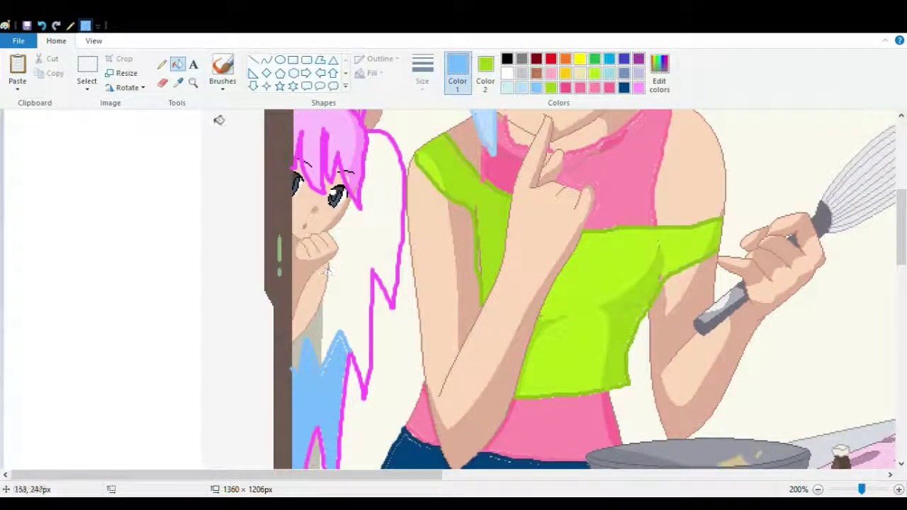
click(178, 82)
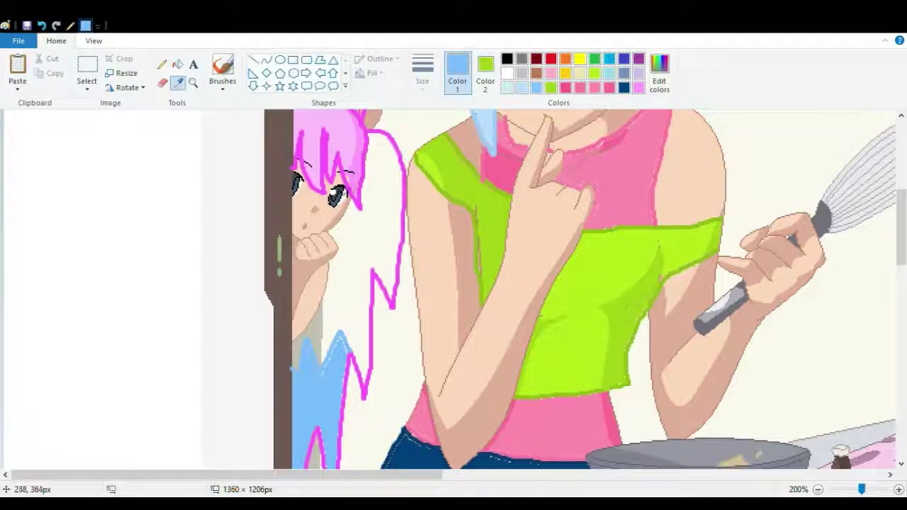
click(331, 130)
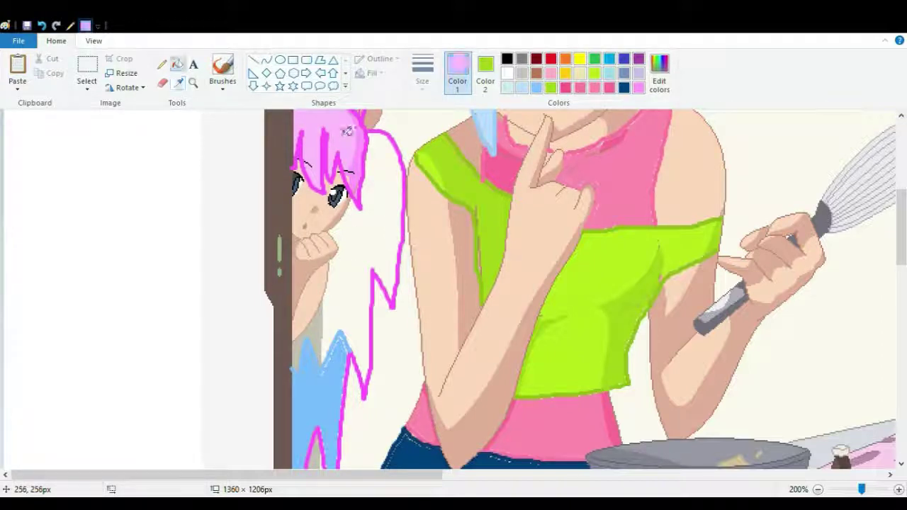
click(358, 280)
click(321, 334)
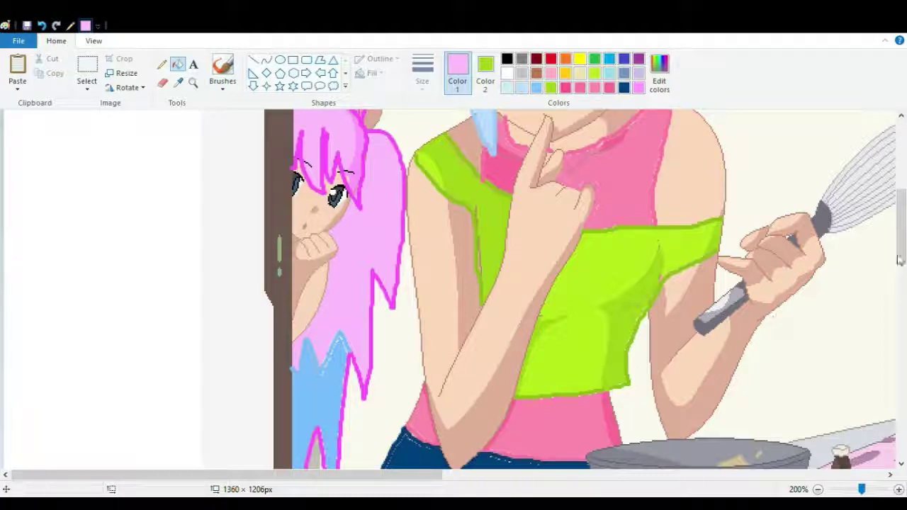
- Sample the dark rose from the pink-haired reference's shirt outline and brush two parallel stripes across the lower figure's arm
mouse_move(901, 261)
mouse_down()
mouse_move(903, 281)
mouse_move(899, 237)
mouse_move(887, 234)
mouse_move(892, 253)
mouse_up()
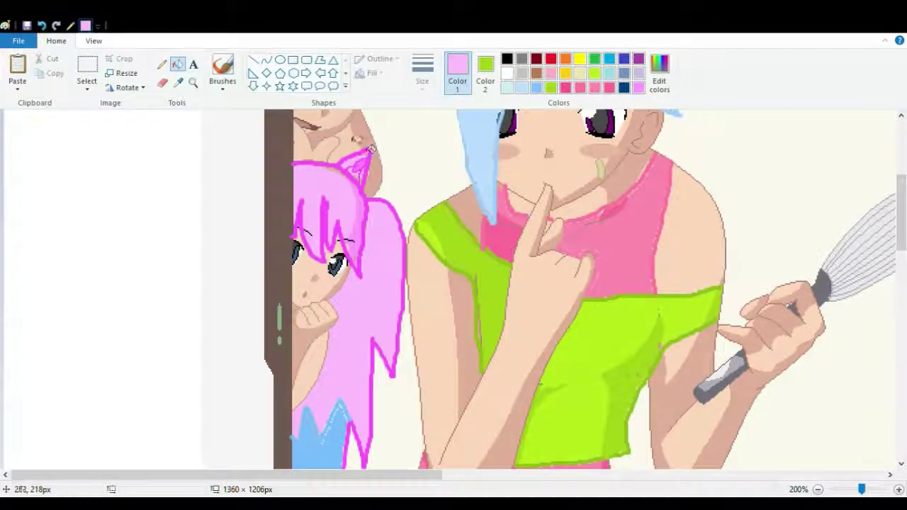
drag(407, 476, 742, 461)
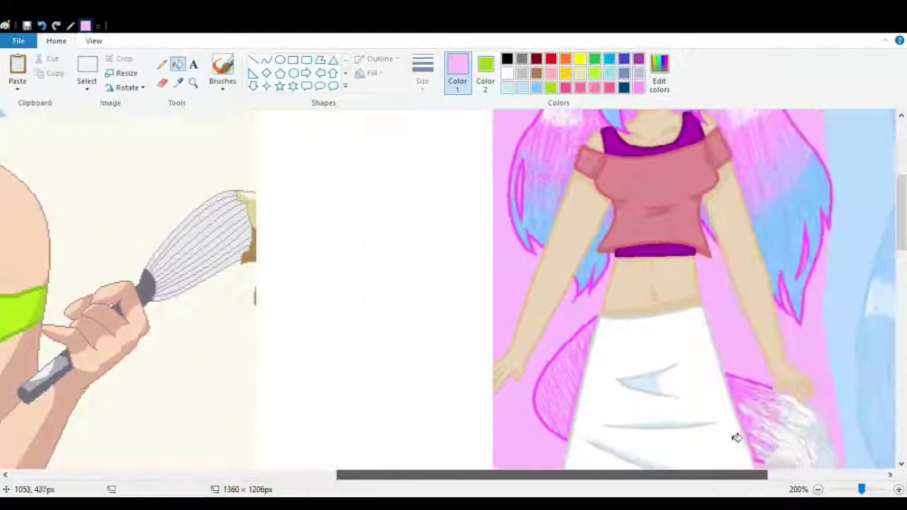
click(178, 82)
click(603, 183)
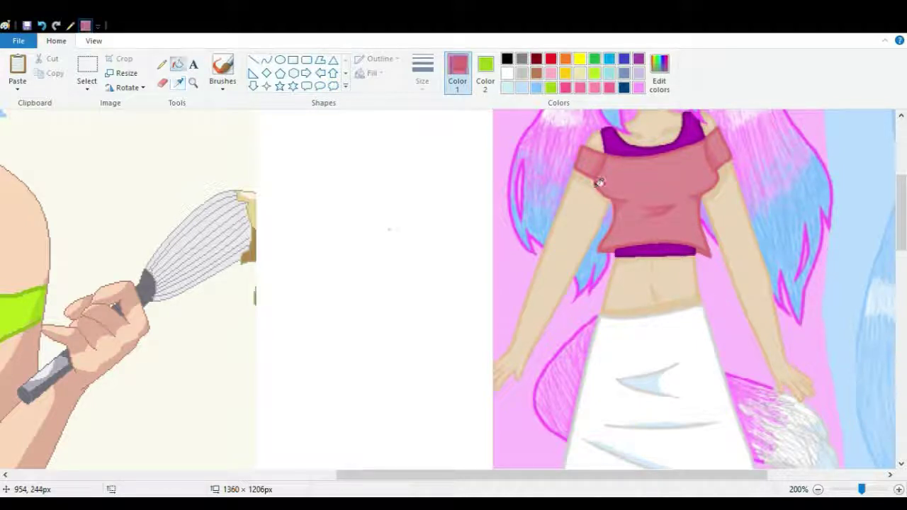
drag(516, 476, 178, 437)
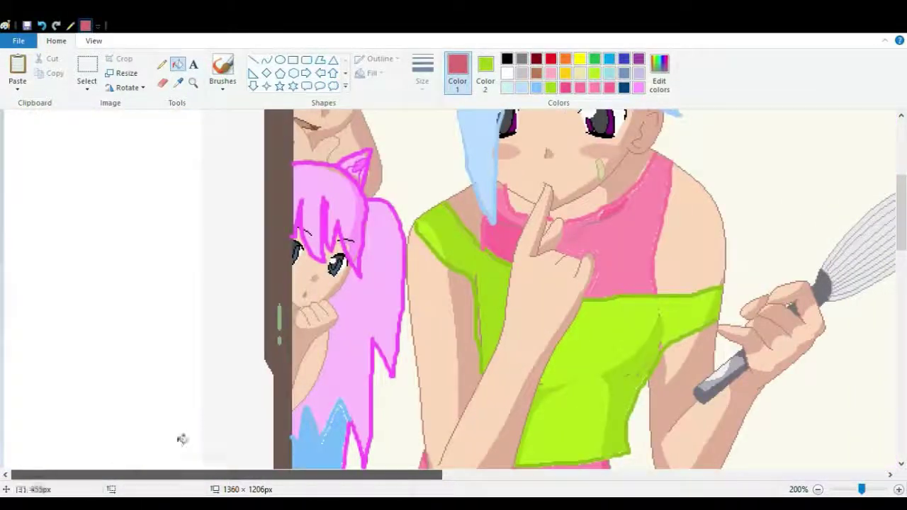
click(221, 65)
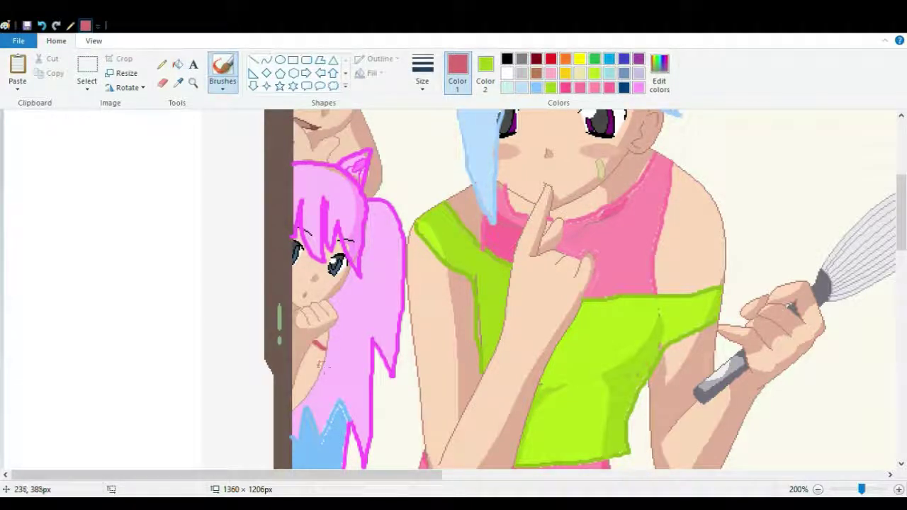
drag(317, 369, 304, 360)
- Sample the lighter rose from the pink-haired reference's shirt and fill the band between the two arm stripes
click(178, 64)
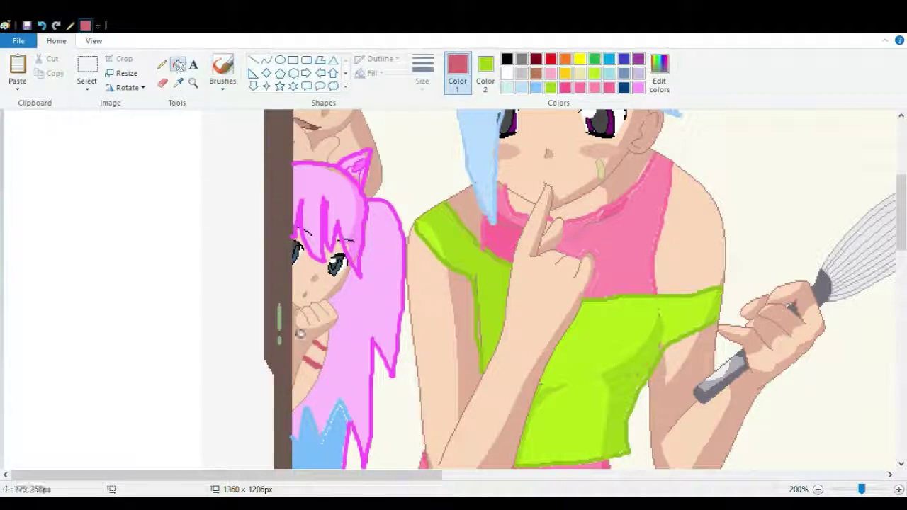
scroll(612, 442, right, 10)
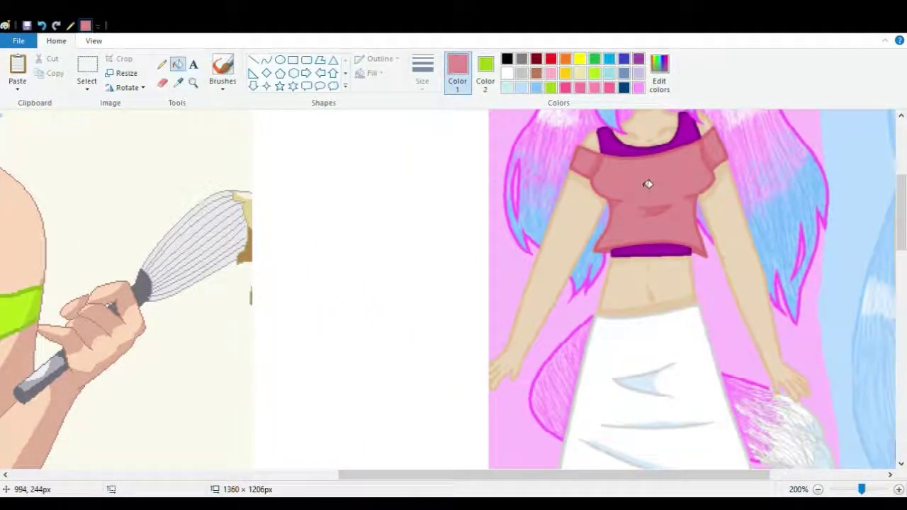
drag(490, 477, 159, 476)
click(317, 353)
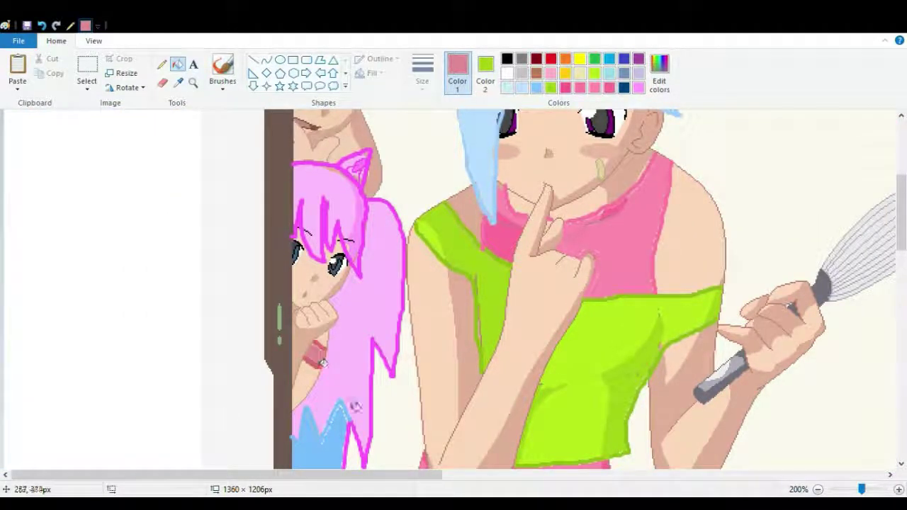
click(317, 360)
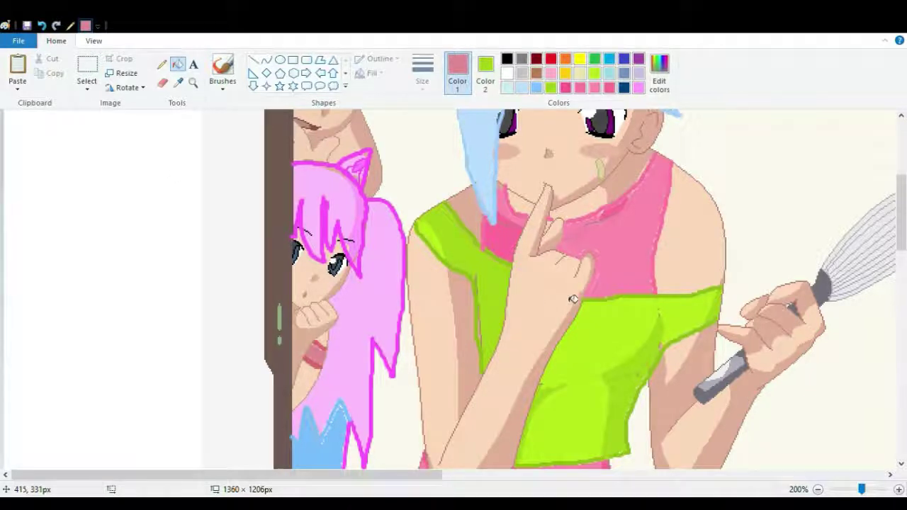
- Brush a brown zigzag fringe and the jagged outer outline of long hair around the upper figure behind the door
drag(902, 216, 894, 180)
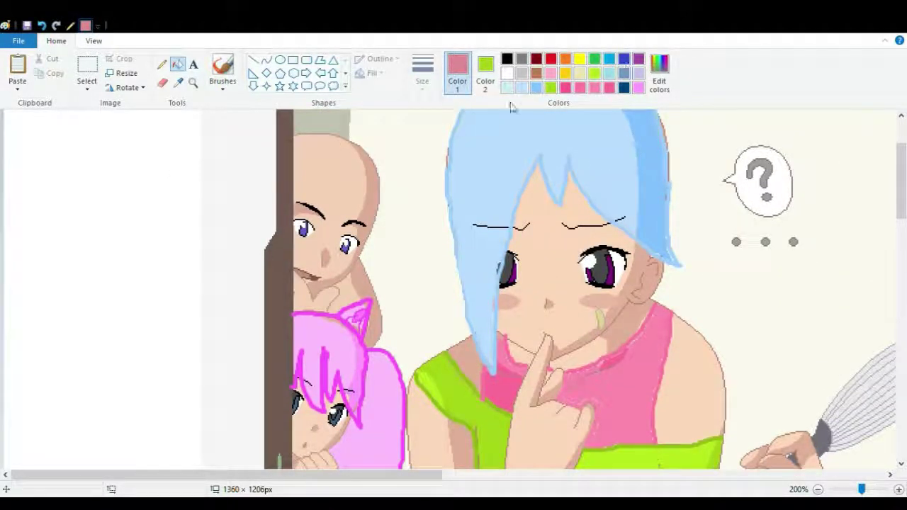
click(537, 73)
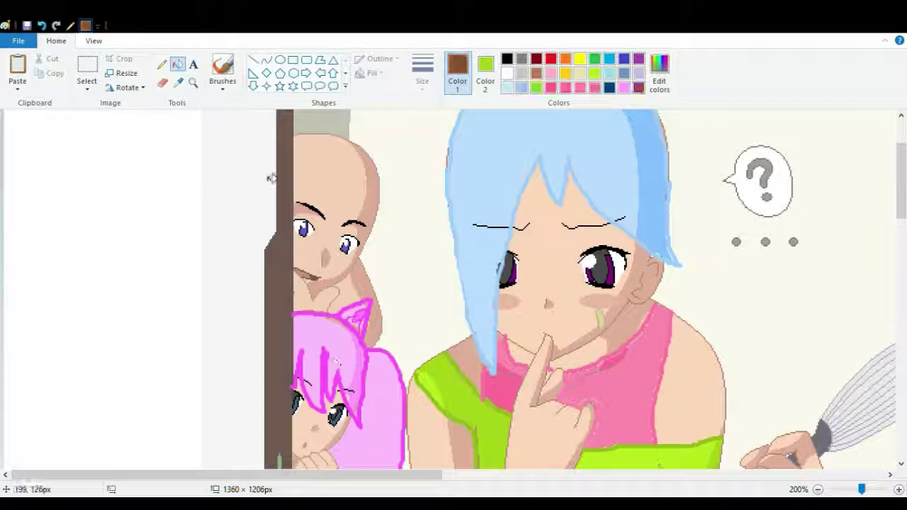
click(222, 71)
click(339, 181)
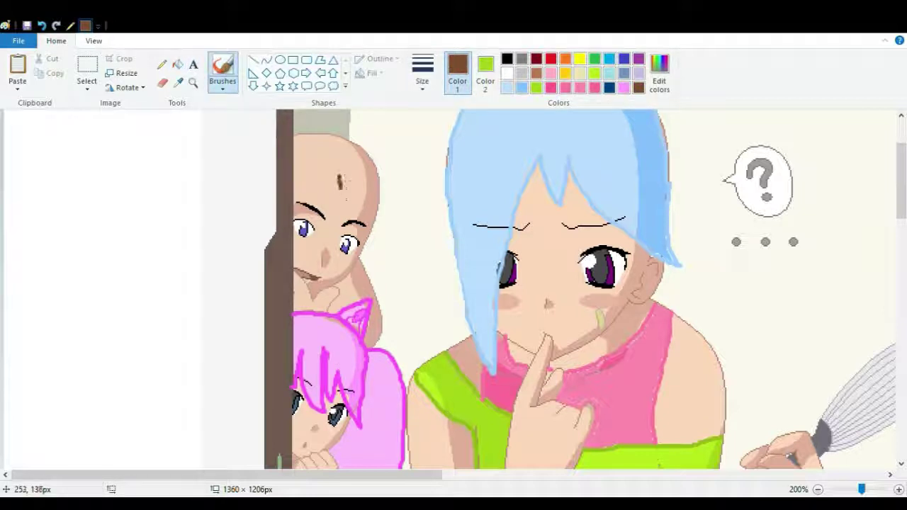
mouse_move(338, 177)
mouse_down()
mouse_move(350, 220)
mouse_move(363, 202)
mouse_move(385, 240)
mouse_up()
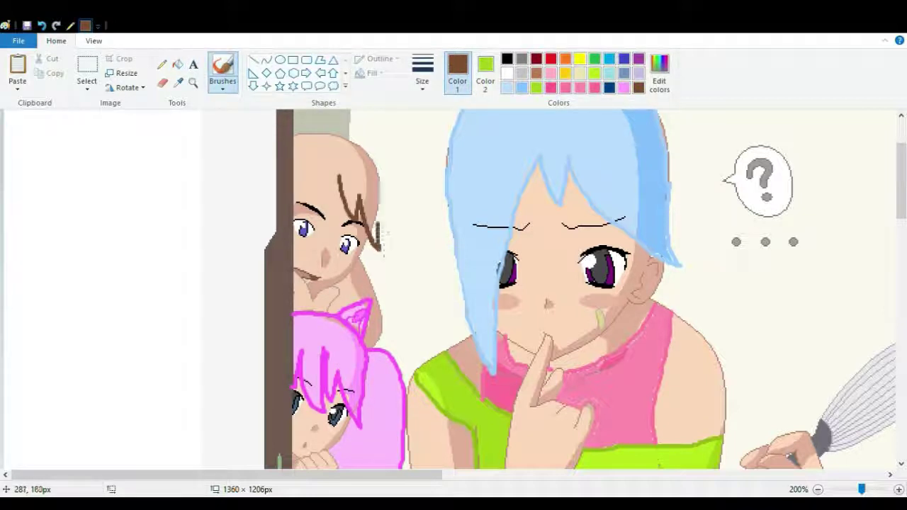
drag(377, 206, 382, 248)
mouse_move(340, 186)
mouse_down()
mouse_move(348, 195)
mouse_move(331, 215)
mouse_move(308, 173)
mouse_move(312, 203)
mouse_move(288, 190)
mouse_up()
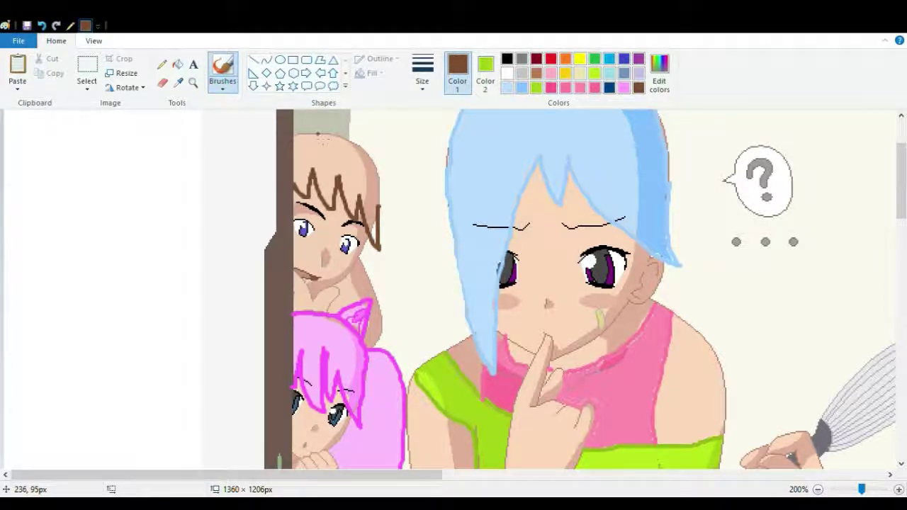
mouse_move(337, 123)
mouse_down()
mouse_move(374, 144)
mouse_move(399, 175)
mouse_move(410, 225)
mouse_move(403, 222)
mouse_move(405, 293)
mouse_move(391, 283)
mouse_move(394, 355)
mouse_up()
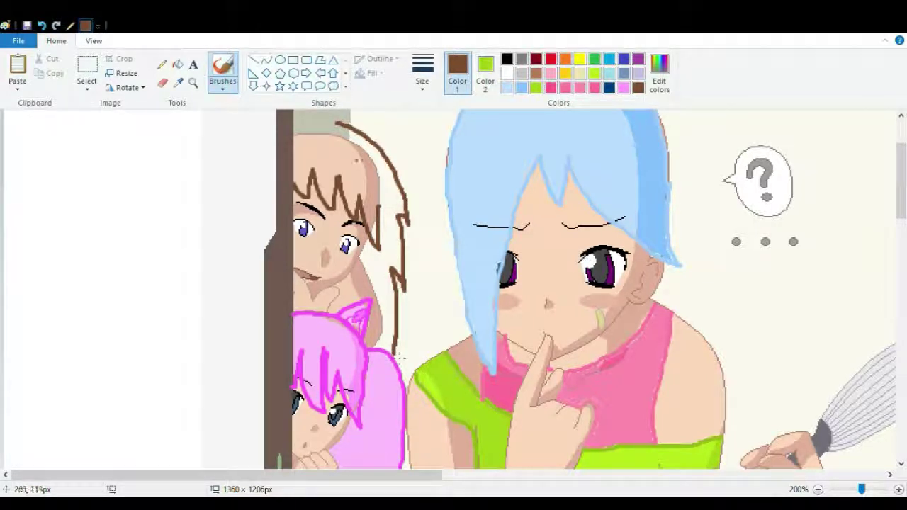
drag(343, 122, 290, 129)
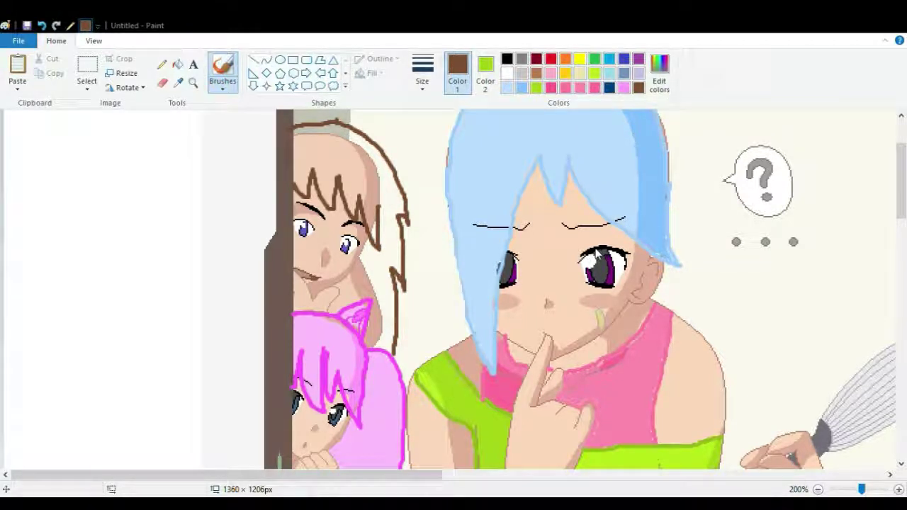
- Fill the upper figure's hair above the fringe with brown, including the strip across the crown
click(177, 64)
click(311, 160)
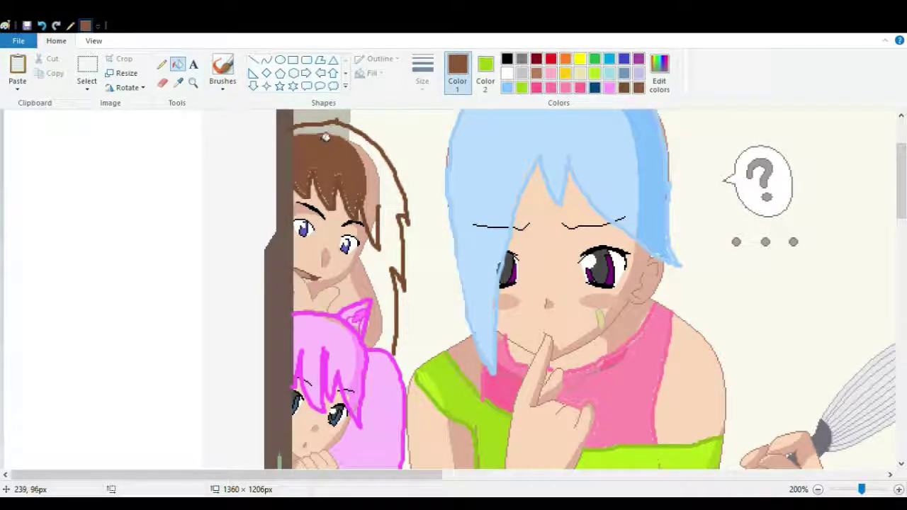
click(326, 136)
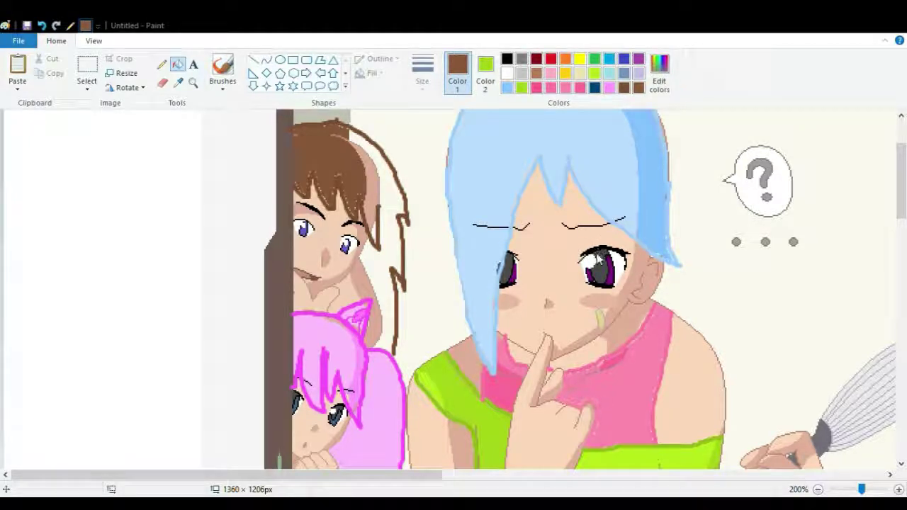
click(377, 173)
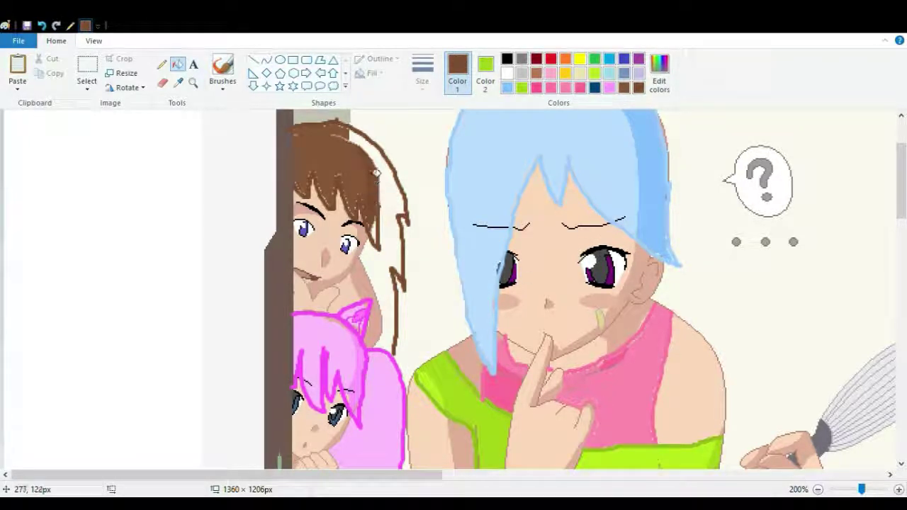
click(378, 174)
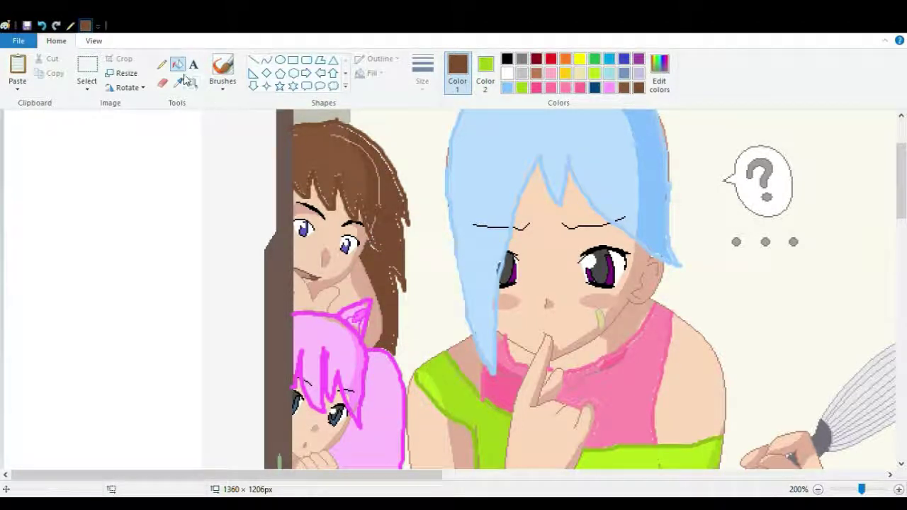
click(223, 67)
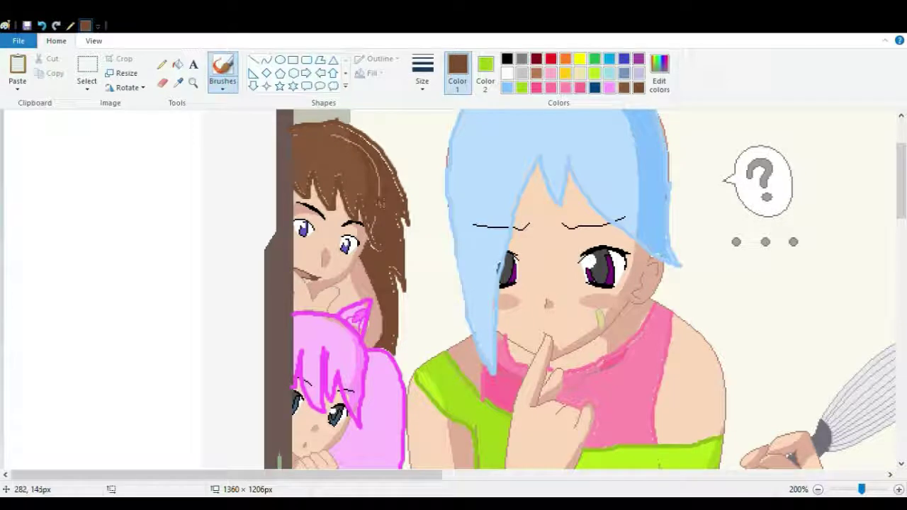
click(43, 27)
click(43, 27)
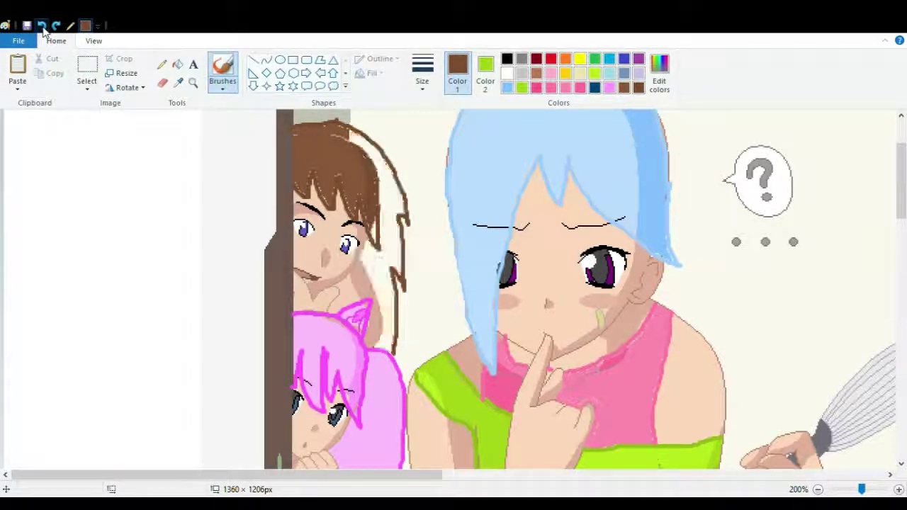
click(43, 27)
click(43, 27)
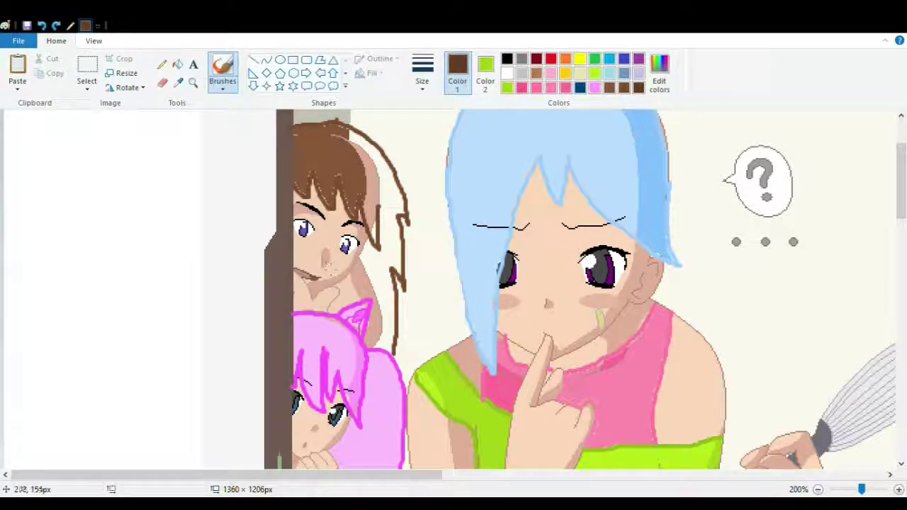
- Fill the shaded side of the upper figure's head and the outer hair with darker brown, then brush over pale gaps along the outer edge
click(177, 63)
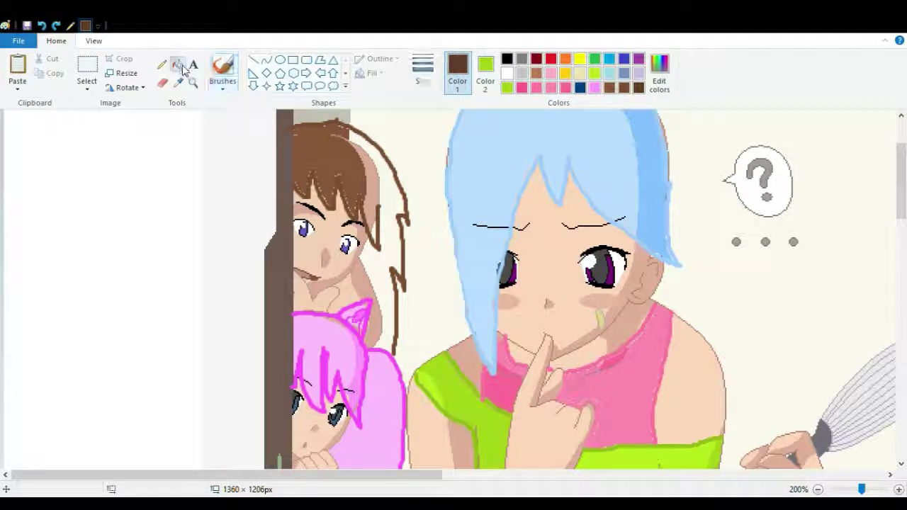
click(379, 182)
click(377, 216)
click(376, 227)
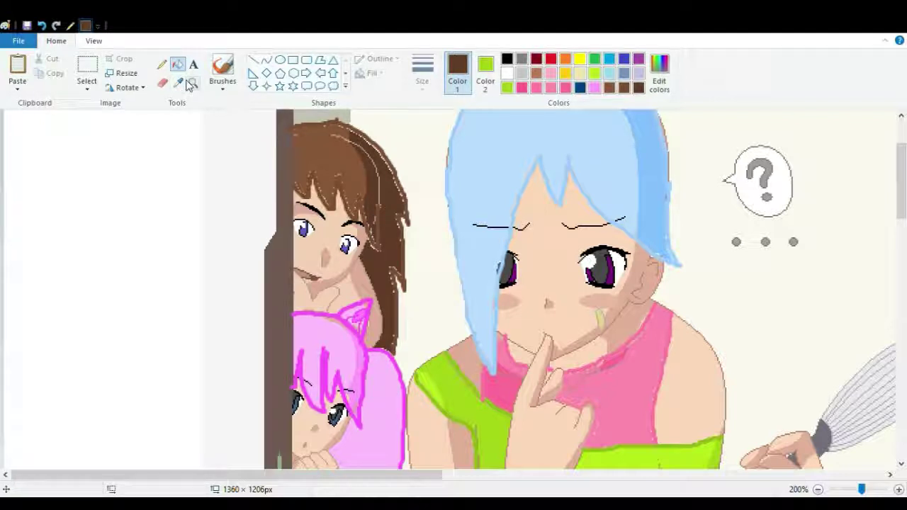
click(222, 69)
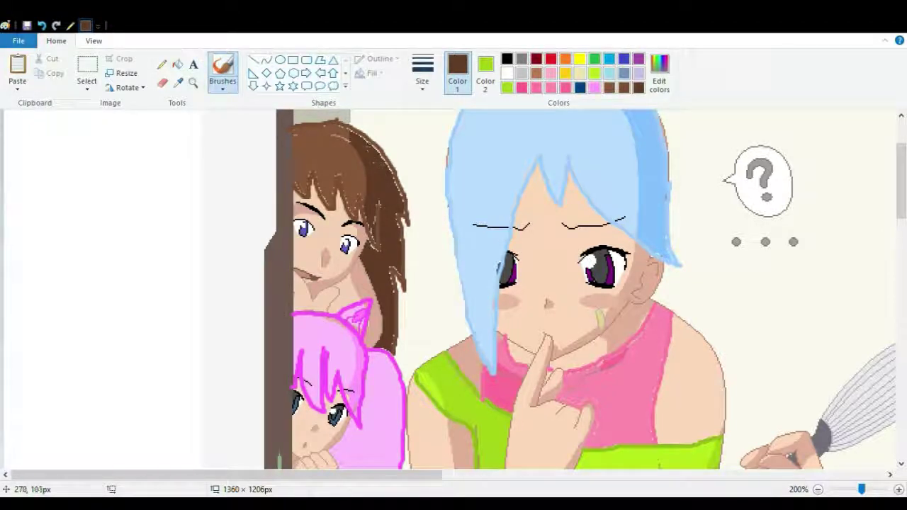
mouse_move(382, 157)
mouse_down()
mouse_move(372, 143)
mouse_move(408, 208)
mouse_up()
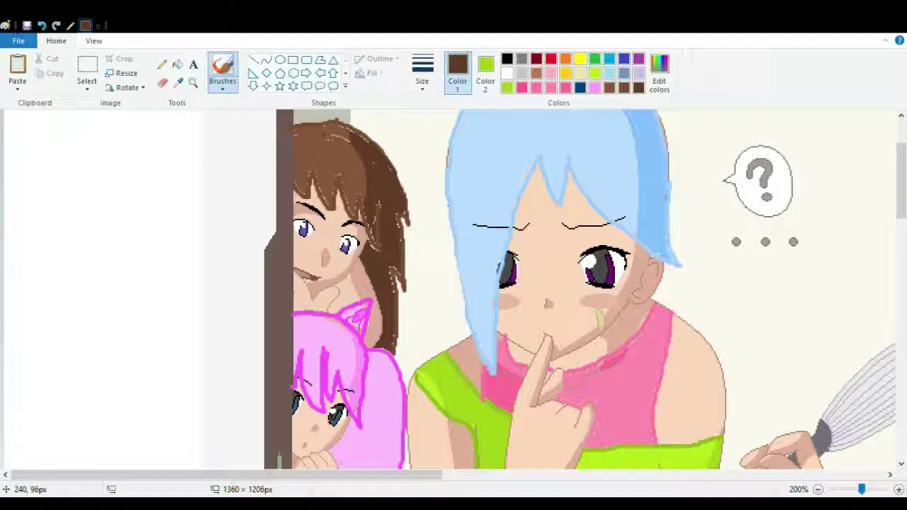
- Sample the lighter brown from the upper figure's hair and brush over the pale gaps around the crown and fringe
click(178, 83)
click(338, 140)
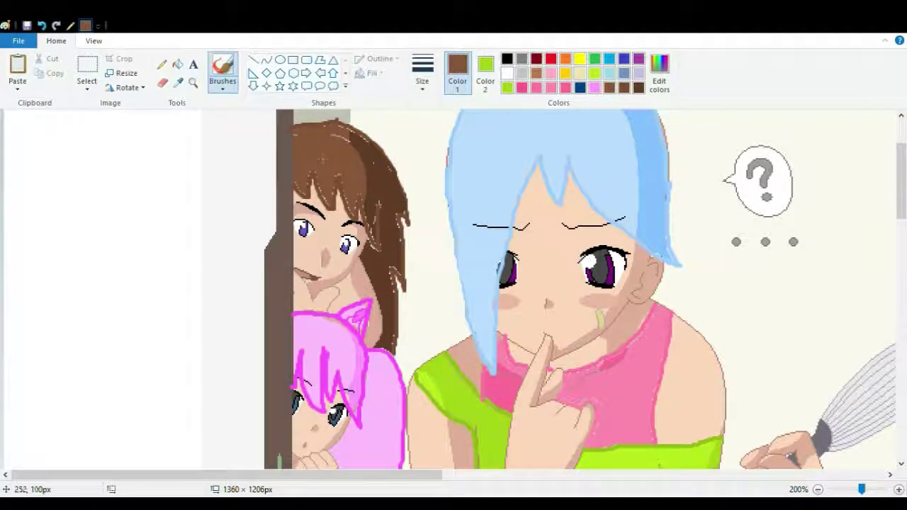
drag(346, 141, 343, 130)
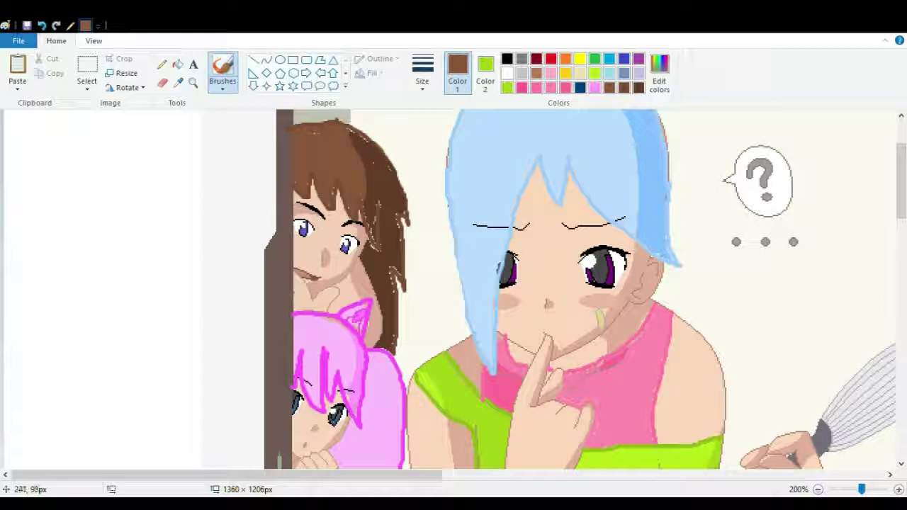
- Sample the dark brown from the upper figure's shaded hair and brush over the pale gaps in the back hair
click(178, 82)
click(378, 175)
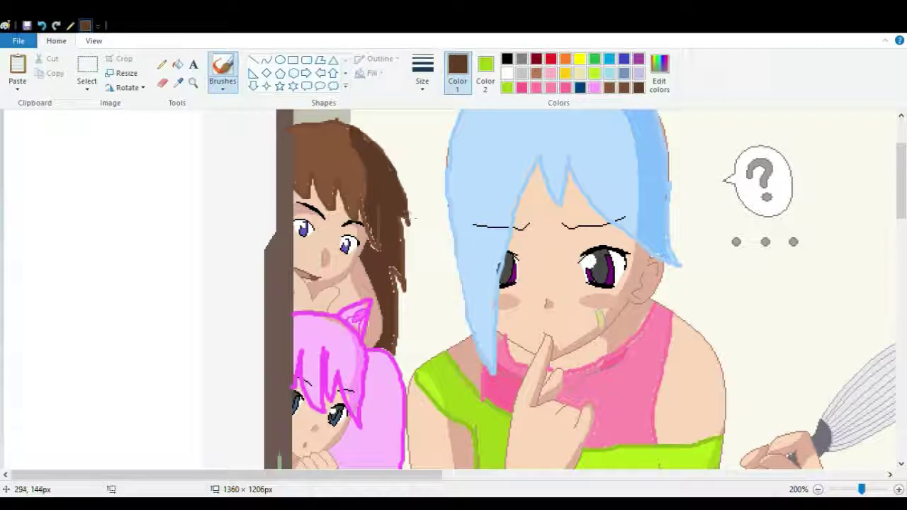
drag(394, 273, 396, 288)
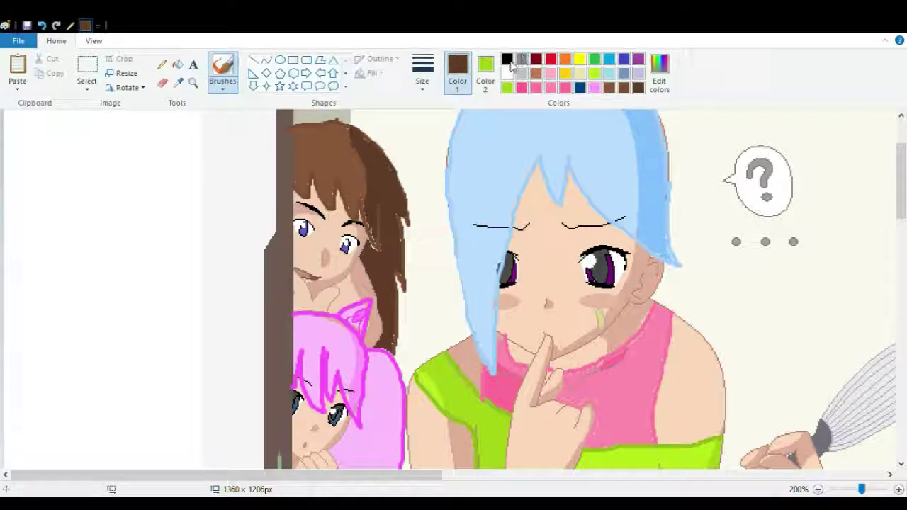
- Brush a black outline along the upper figure's shoulder from the jaw down to the lower figure's hair
click(507, 58)
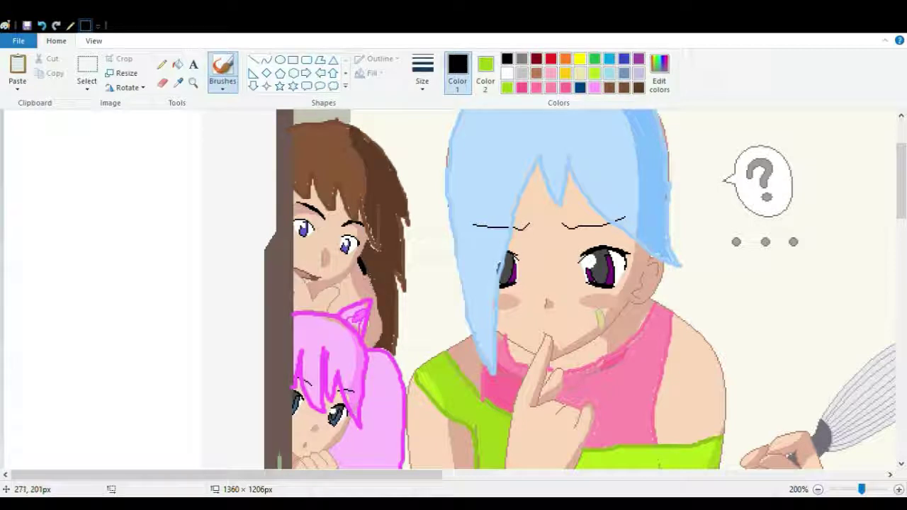
mouse_move(371, 286)
mouse_down()
mouse_move(382, 329)
mouse_move(371, 352)
mouse_up()
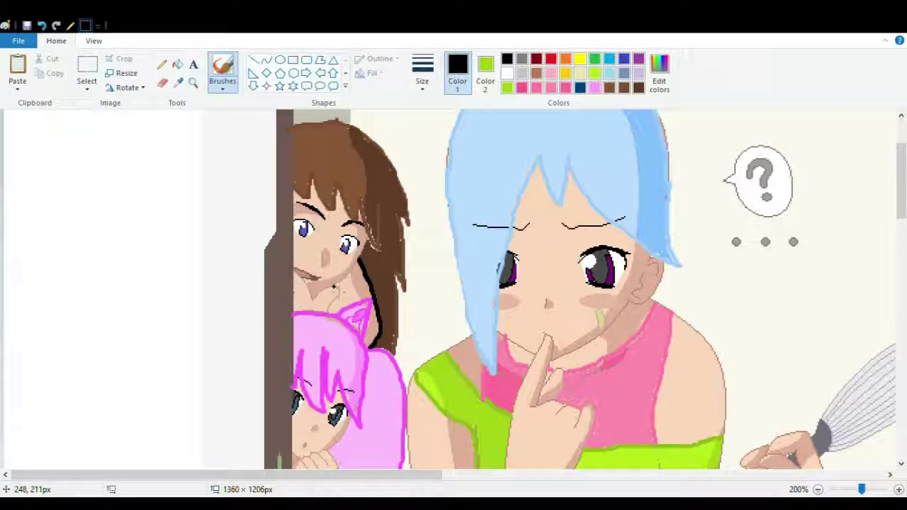
drag(334, 286, 341, 294)
key(ctrl+z)
click(42, 26)
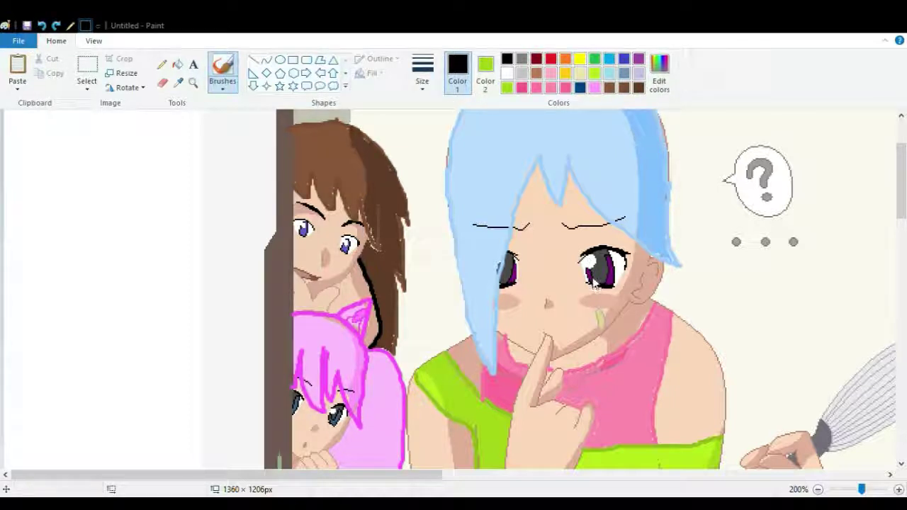
- Fill the upper figure's shoulder area inside the black outline with near-black shades as dark clothing
click(340, 350)
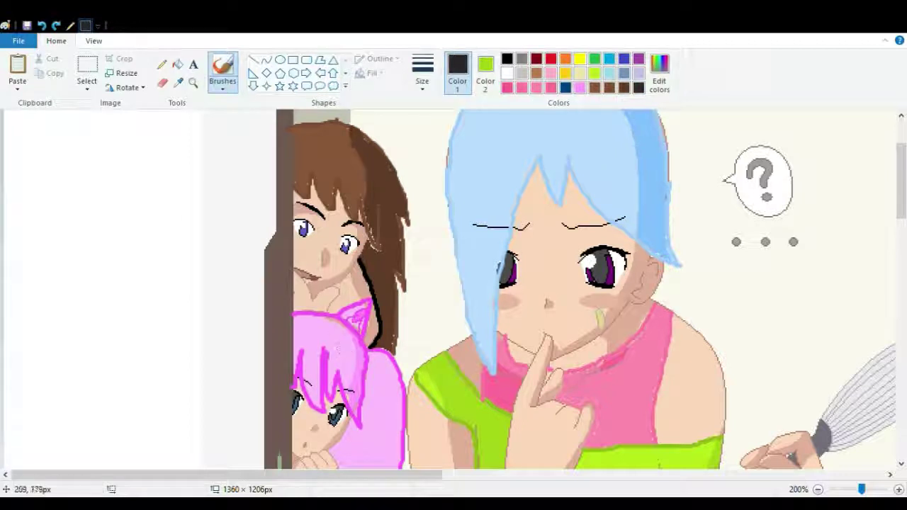
click(176, 64)
click(351, 292)
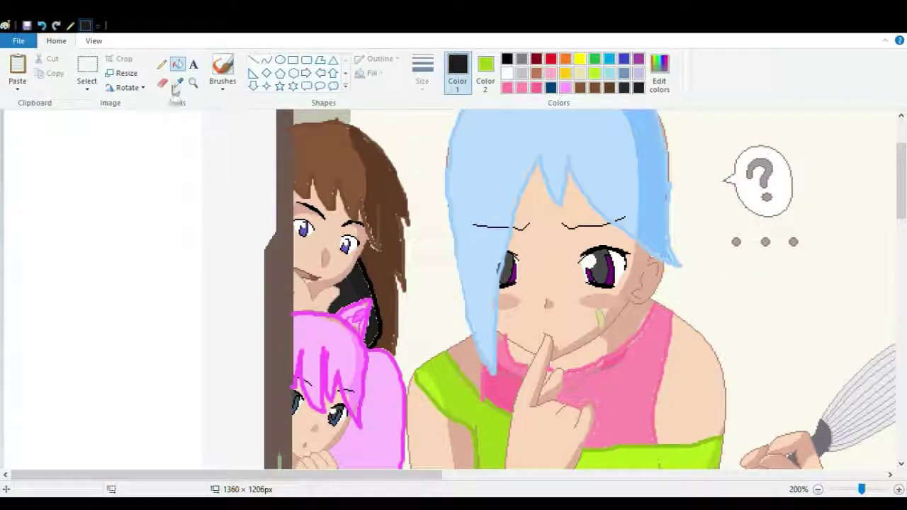
- Brush dark red streaks fanning out from the crown across the upper figure's front hair and fringe
click(536, 59)
click(551, 59)
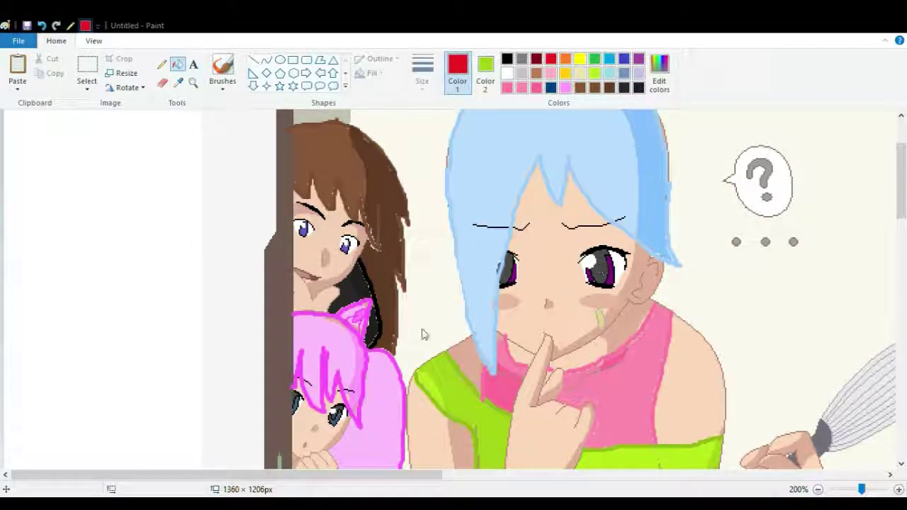
click(328, 357)
click(223, 67)
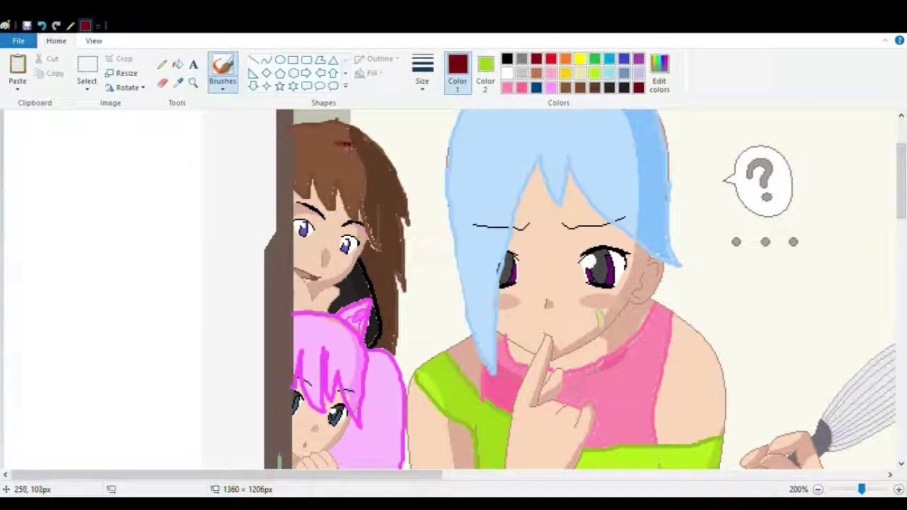
mouse_move(317, 146)
mouse_down()
mouse_move(298, 145)
mouse_move(323, 160)
mouse_move(294, 172)
mouse_move(298, 184)
mouse_up()
mouse_move(351, 149)
mouse_down()
mouse_move(326, 185)
mouse_move(329, 211)
mouse_up()
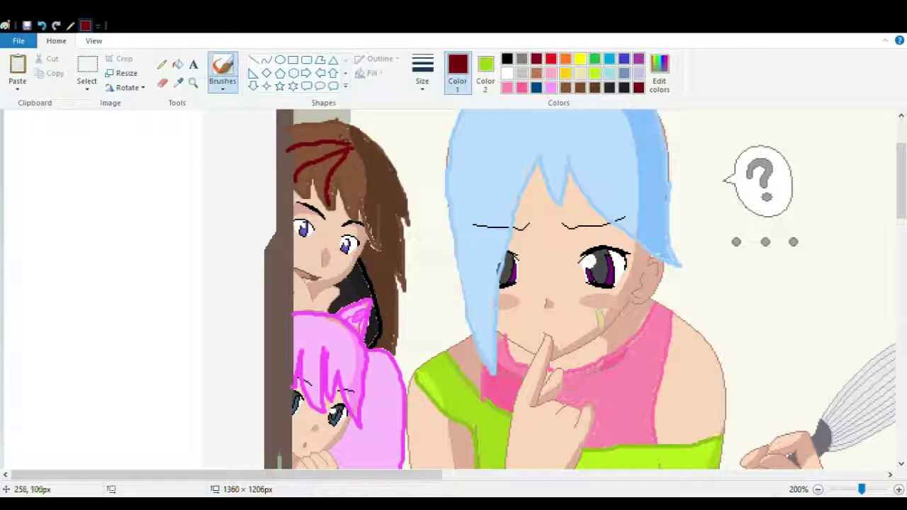
drag(352, 150, 290, 139)
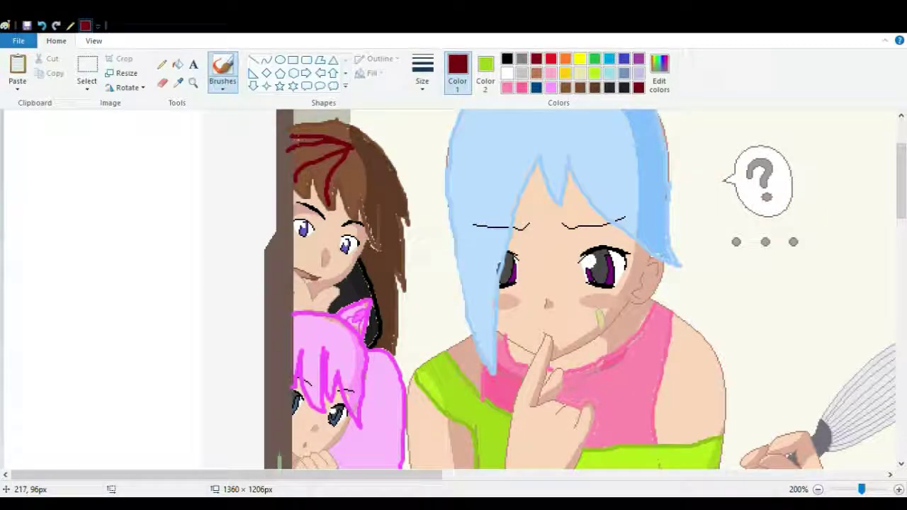
drag(350, 148, 303, 131)
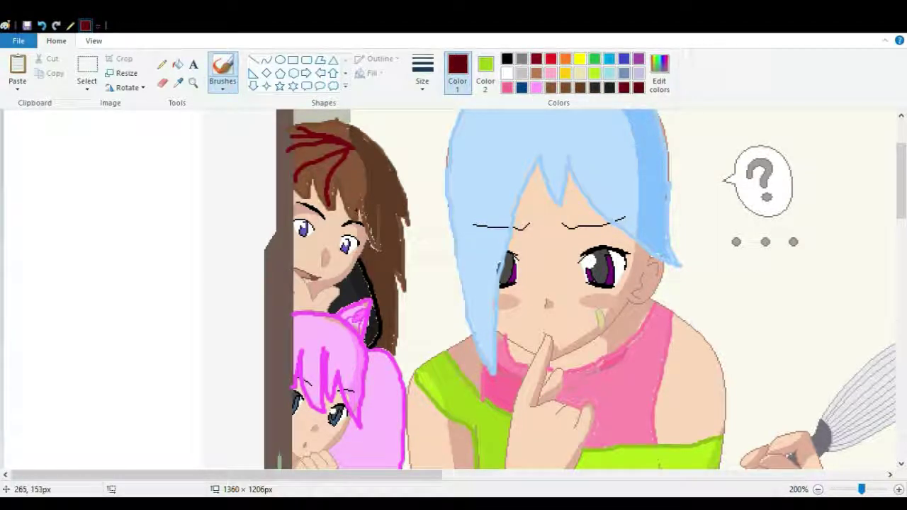
- Brush dark red streaks from the crown down through the upper figure's dark brown back hair
mouse_move(361, 149)
mouse_down()
mouse_move(378, 165)
mouse_move(397, 221)
mouse_up()
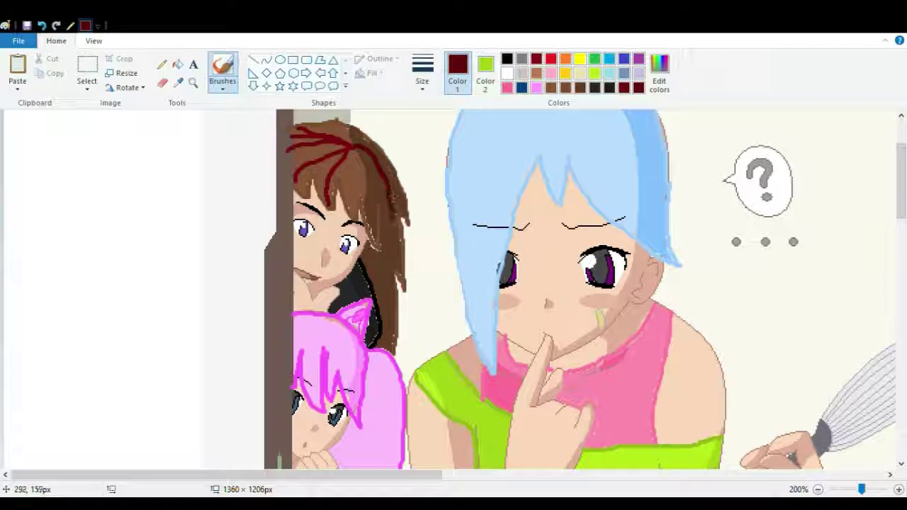
drag(404, 260, 402, 276)
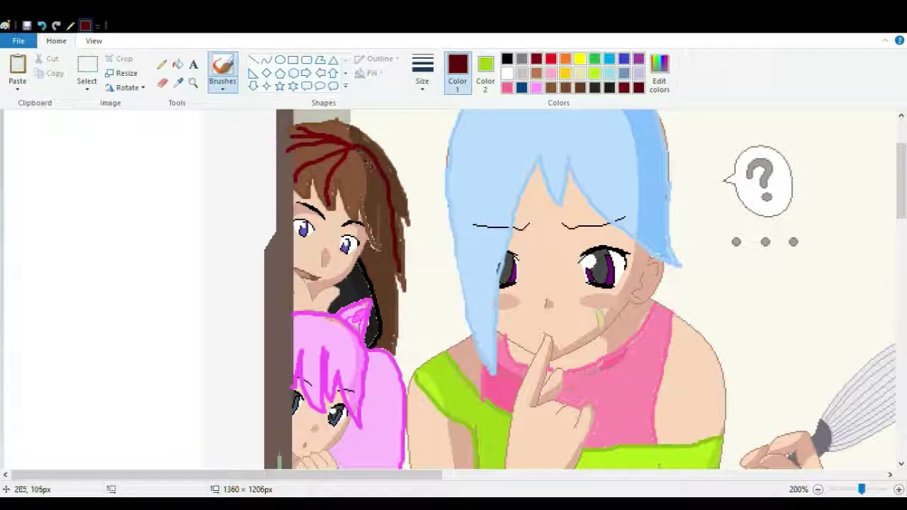
mouse_move(357, 149)
mouse_down()
mouse_move(376, 190)
mouse_move(372, 244)
mouse_up()
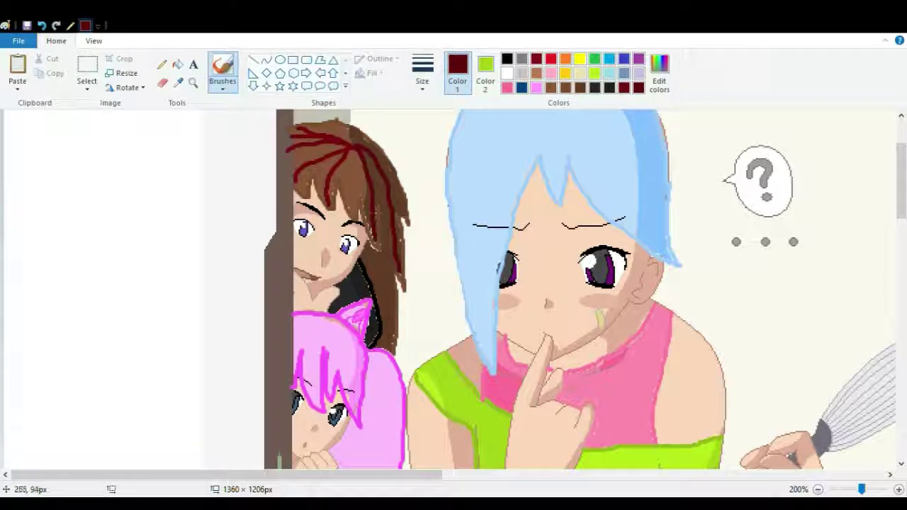
- Add more dark red streaks along the outer edge and lower strands of the upper figure's back hair
mouse_move(360, 145)
mouse_down()
mouse_move(403, 174)
mouse_move(411, 206)
mouse_up()
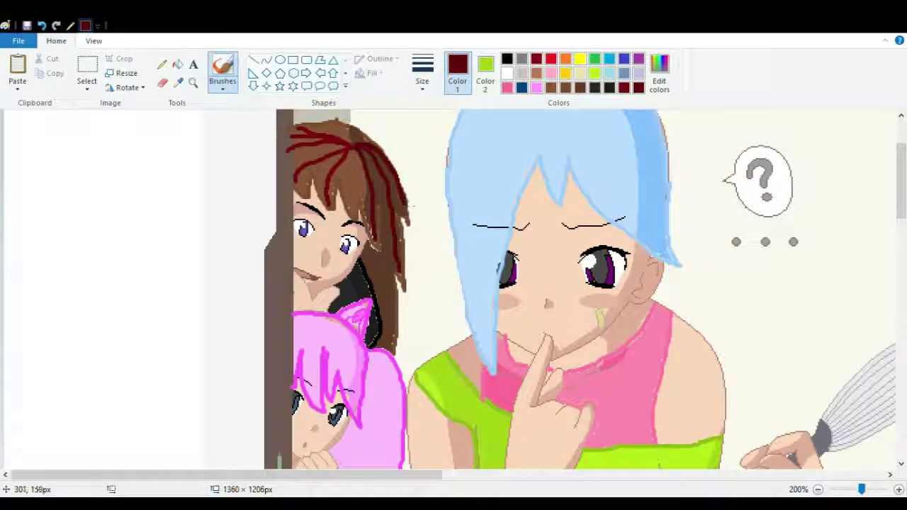
mouse_move(375, 257)
mouse_down()
mouse_move(394, 354)
mouse_move(385, 258)
mouse_move(402, 325)
mouse_up()
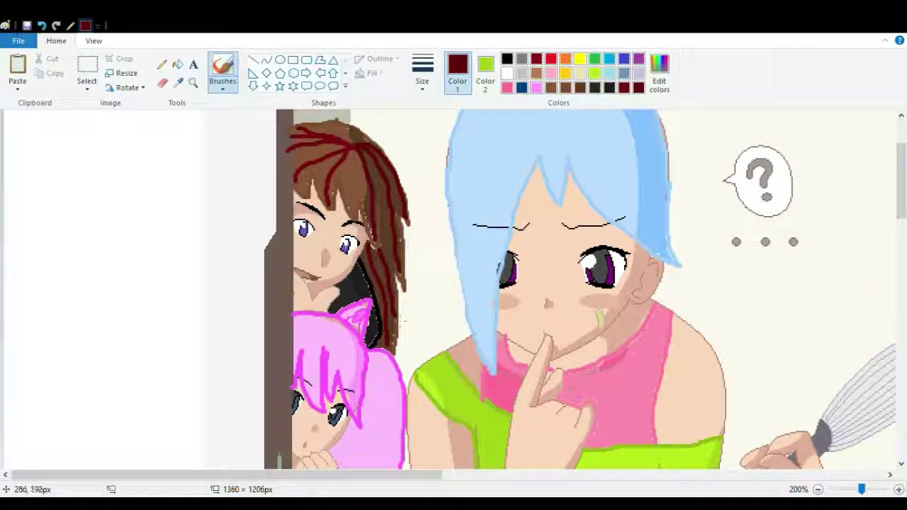
- Sample the brown from the upper figure's hair and brush over the back hair's outer edge, tips and fringe ends
click(178, 82)
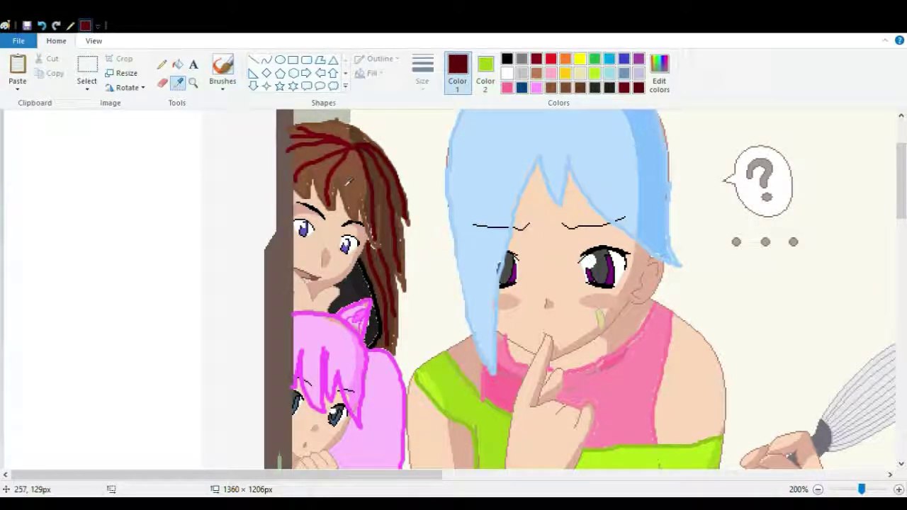
click(380, 248)
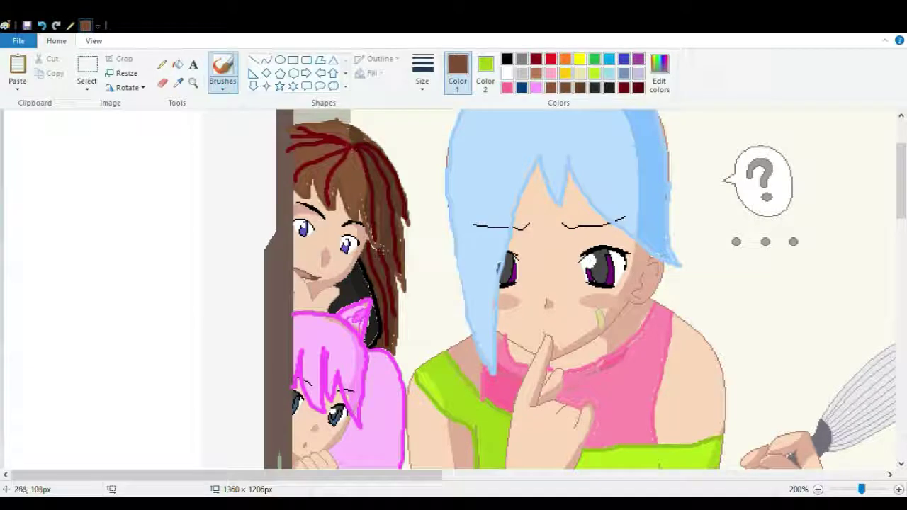
mouse_move(354, 122)
mouse_down()
mouse_move(396, 159)
mouse_move(404, 239)
mouse_up()
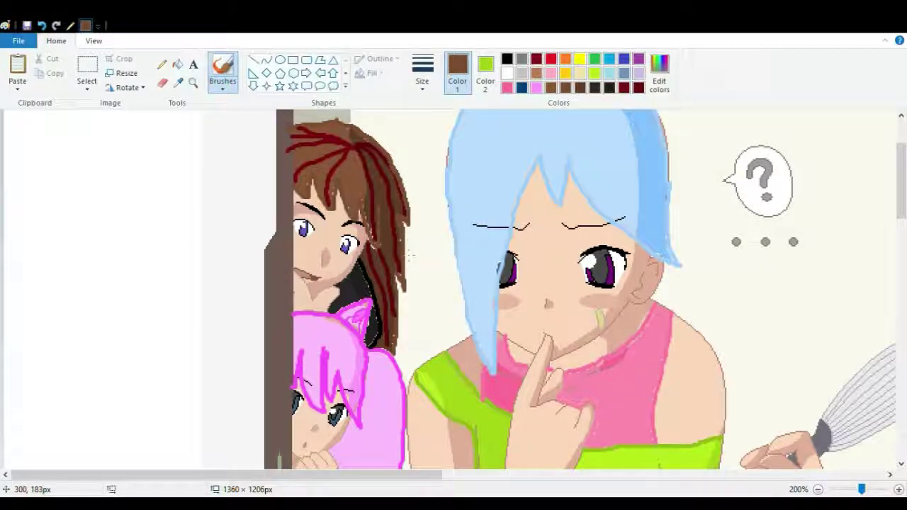
drag(399, 278, 401, 293)
drag(401, 331, 399, 349)
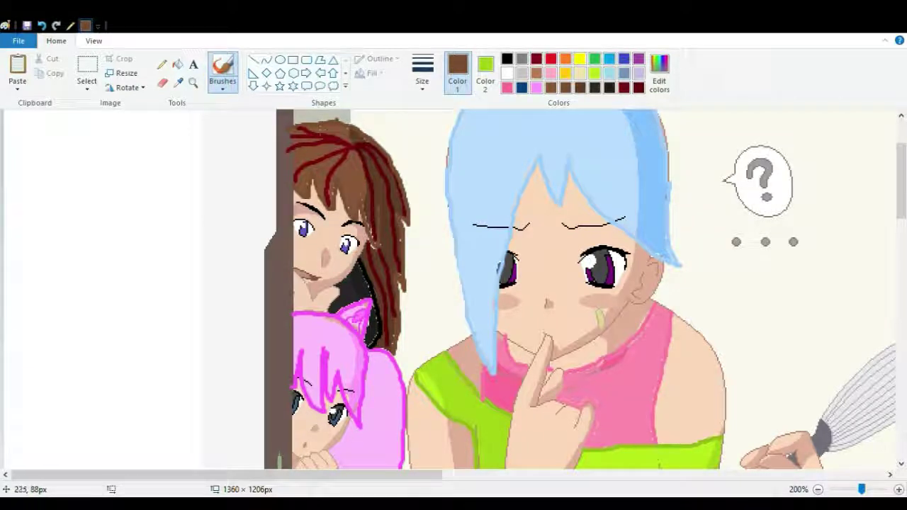
drag(293, 198, 319, 200)
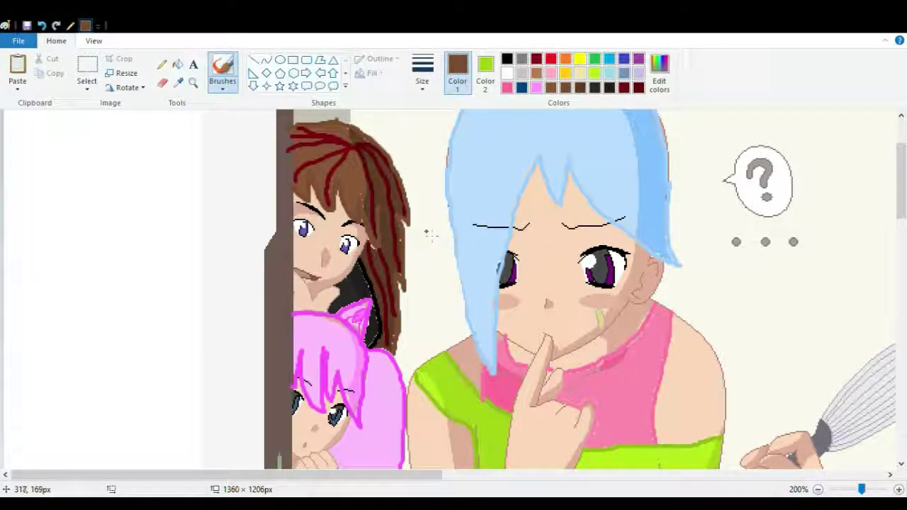
- Fill both irises of the upper figure with the dark red sampled from the hair streaks
mouse_move(898, 205)
mouse_down()
mouse_move(899, 245)
mouse_move(894, 200)
mouse_up()
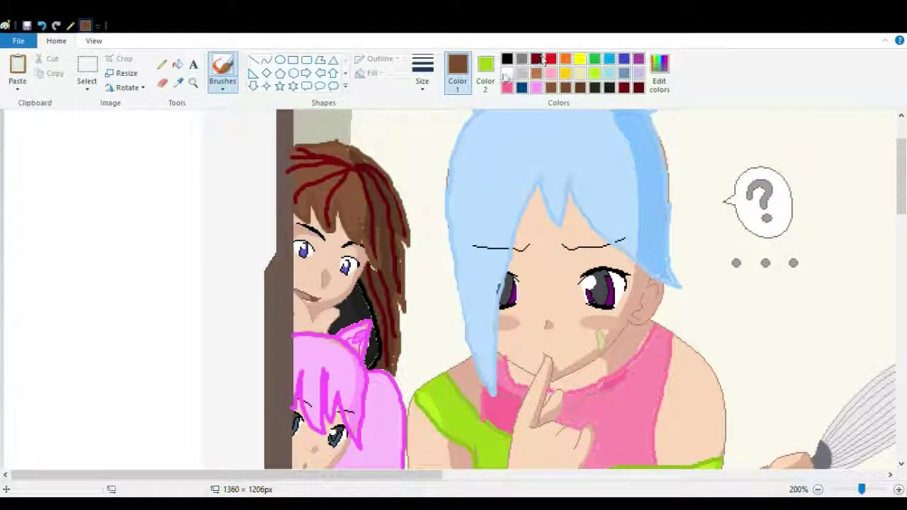
click(178, 83)
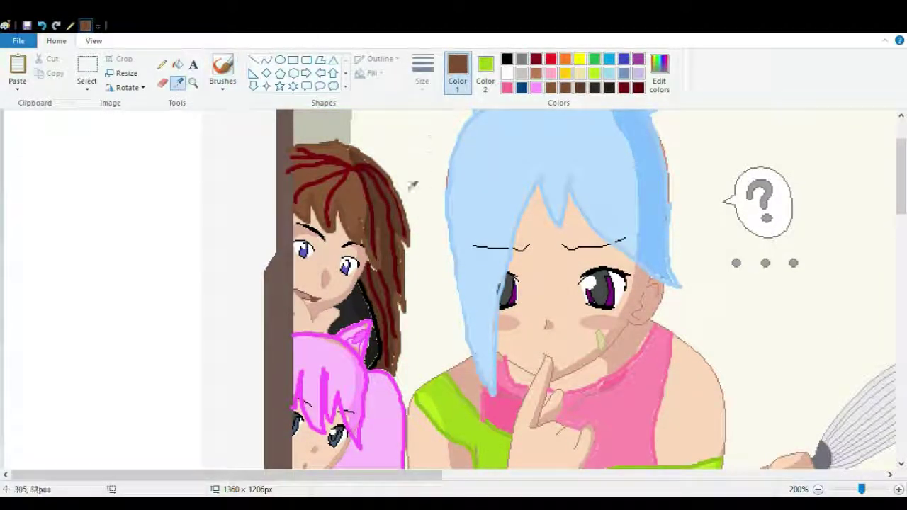
click(353, 174)
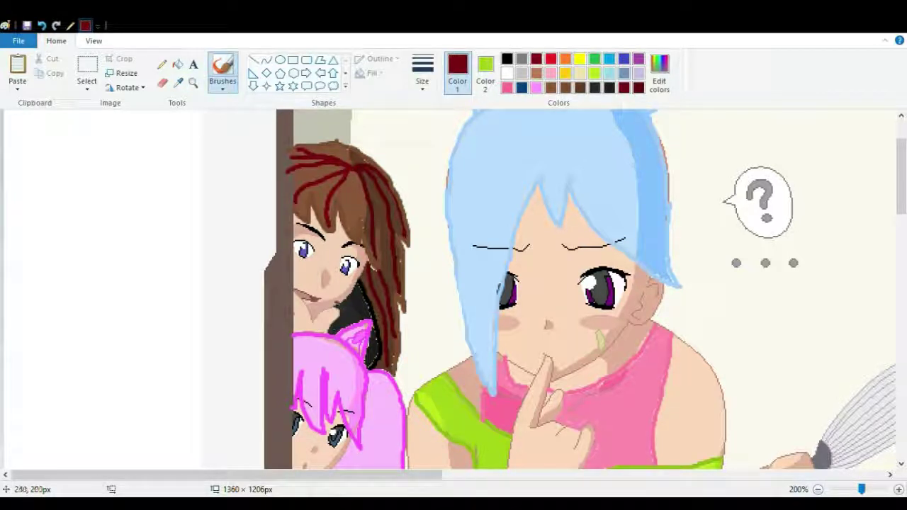
click(178, 65)
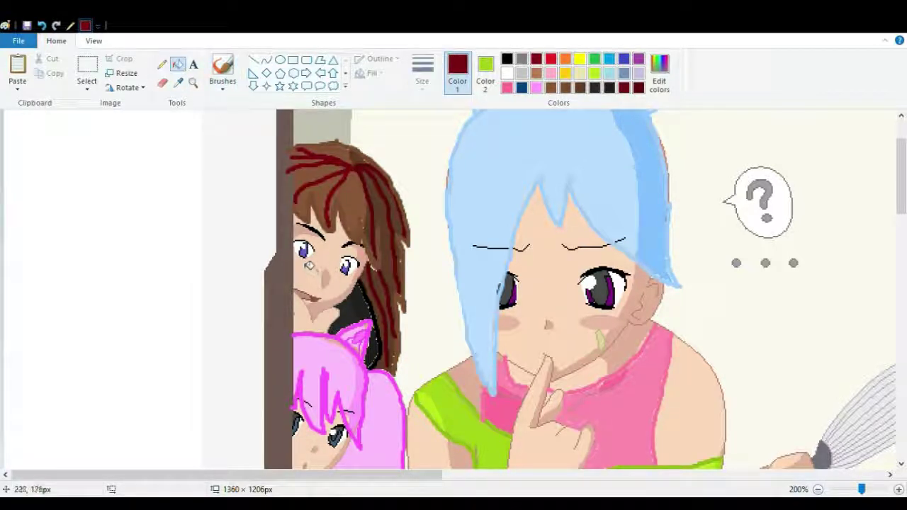
click(305, 251)
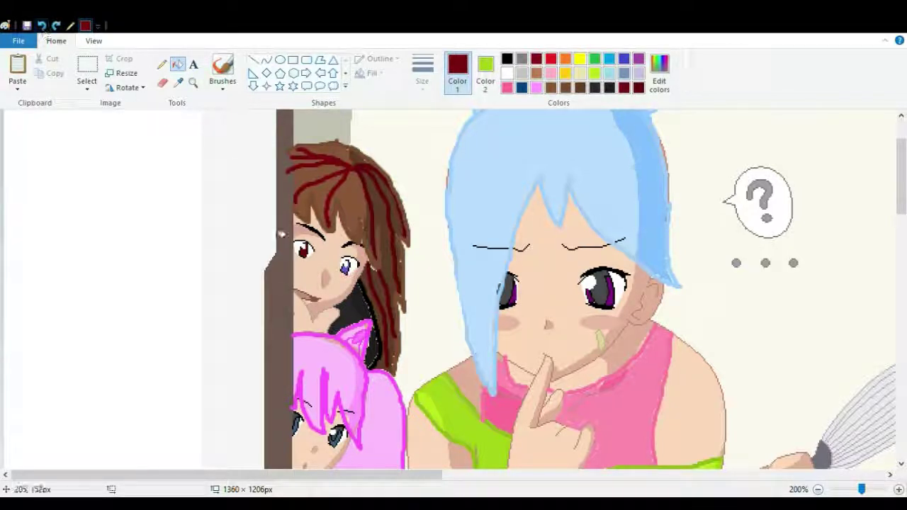
click(347, 268)
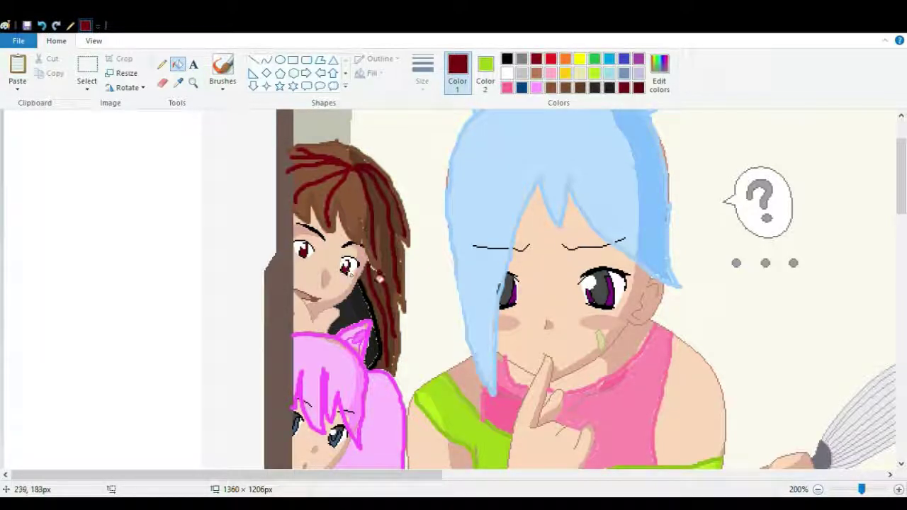
- Fill both irises of the pink-haired lower figure with pale turquoise
scroll(900, 200, down, 5)
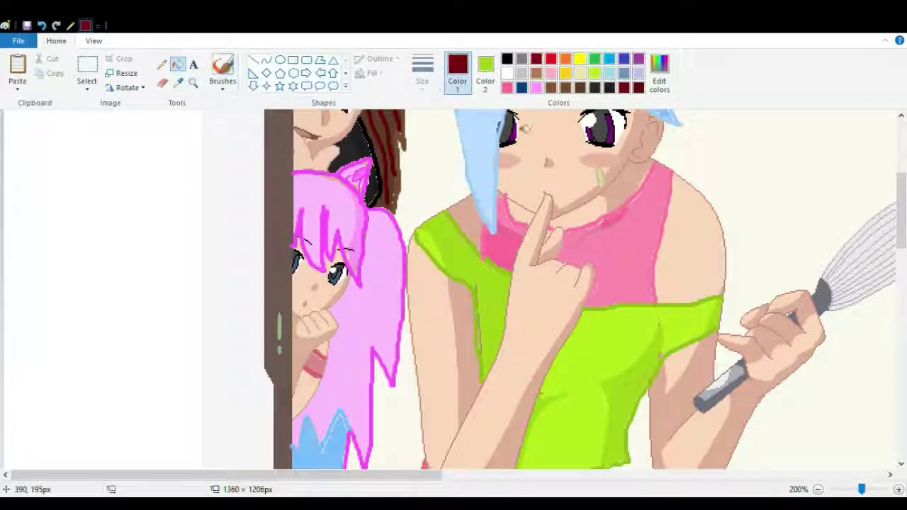
click(608, 74)
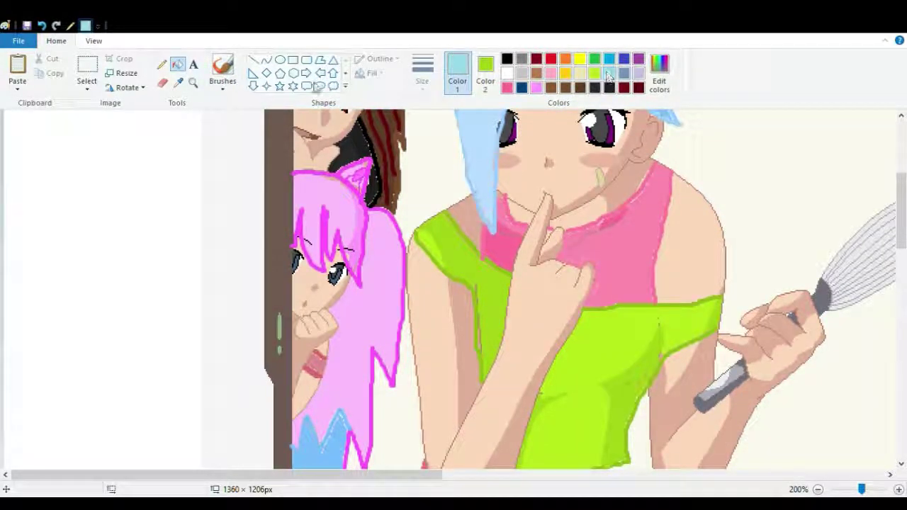
click(178, 82)
click(177, 63)
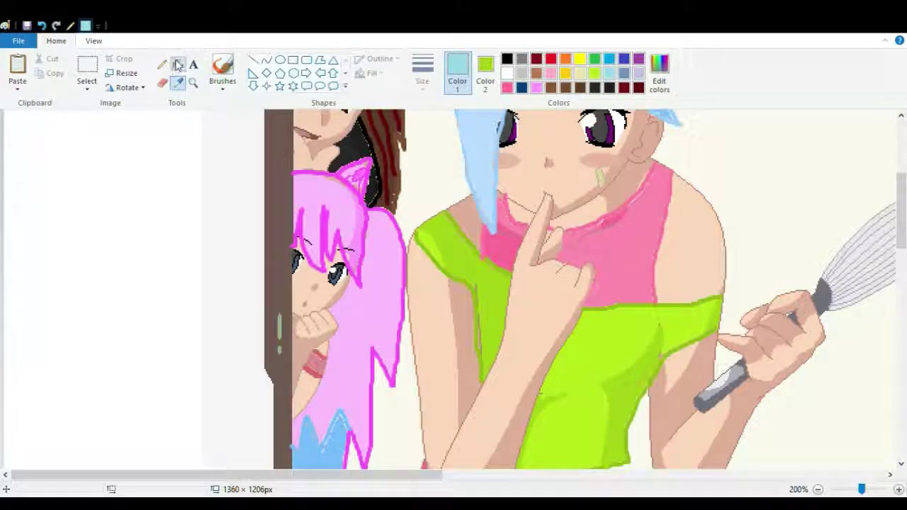
click(340, 276)
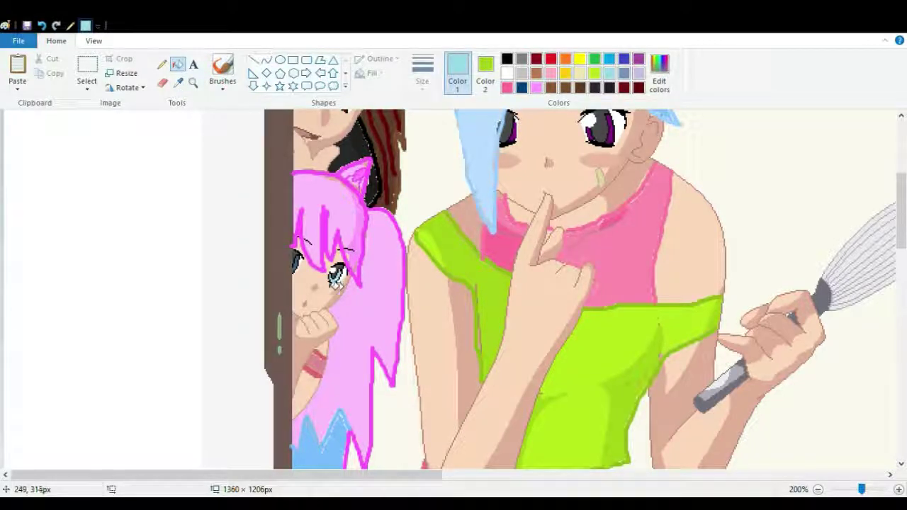
click(297, 265)
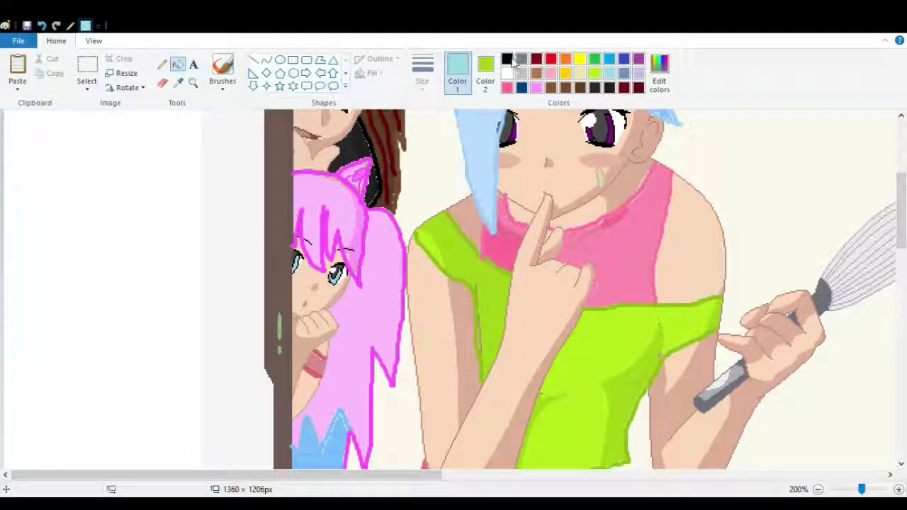
- Brush glasses on the pink-haired figure with a black bridge between the eyes and turquoise-blue frames around them
click(507, 58)
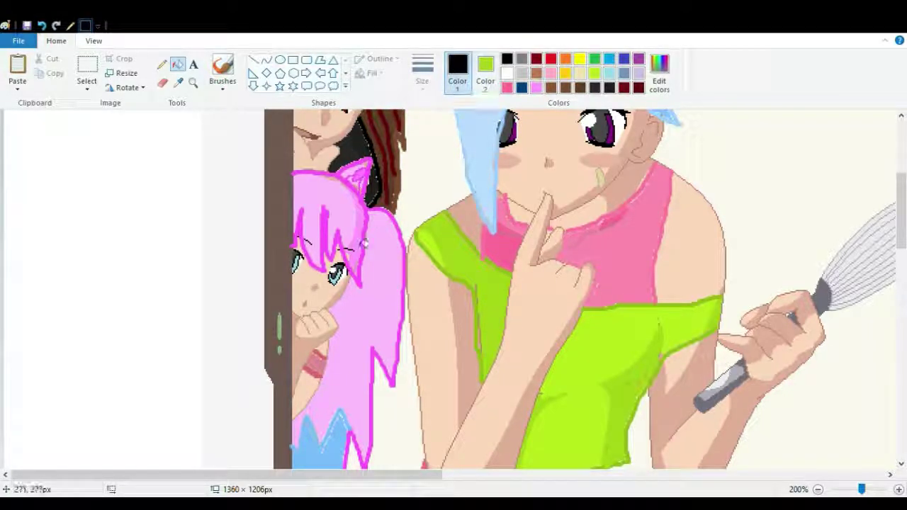
click(222, 68)
drag(323, 276, 315, 271)
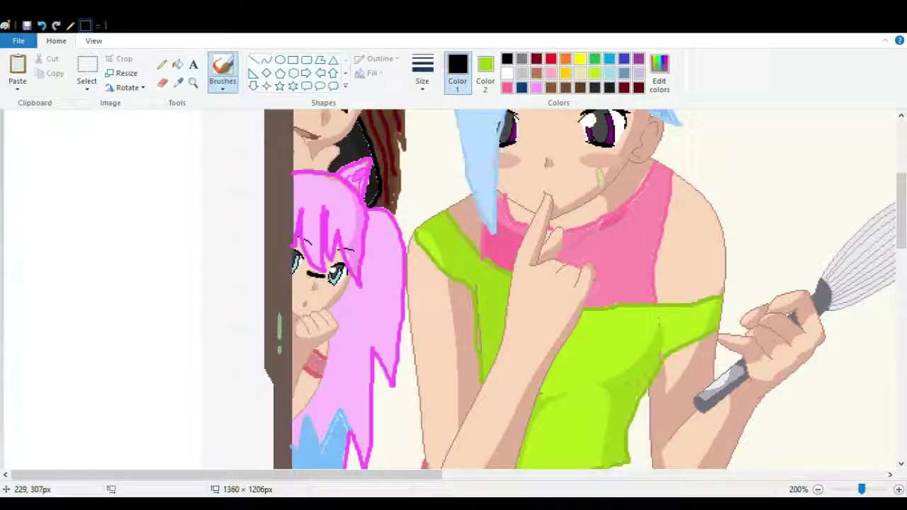
click(610, 59)
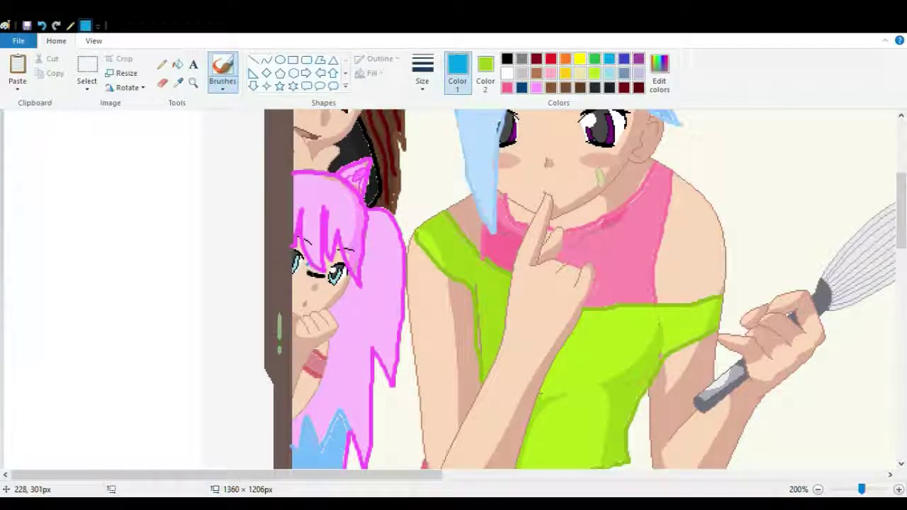
mouse_move(309, 264)
mouse_down()
mouse_move(303, 276)
mouse_move(345, 291)
mouse_up()
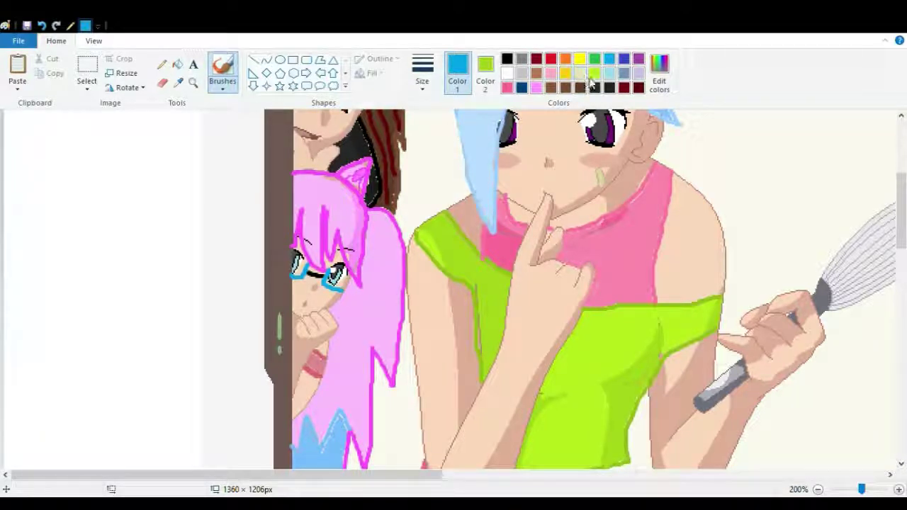
- Fill the pink-haired figure's glasses lenses with very pale blue and recolour both frames pale turquoise
click(609, 73)
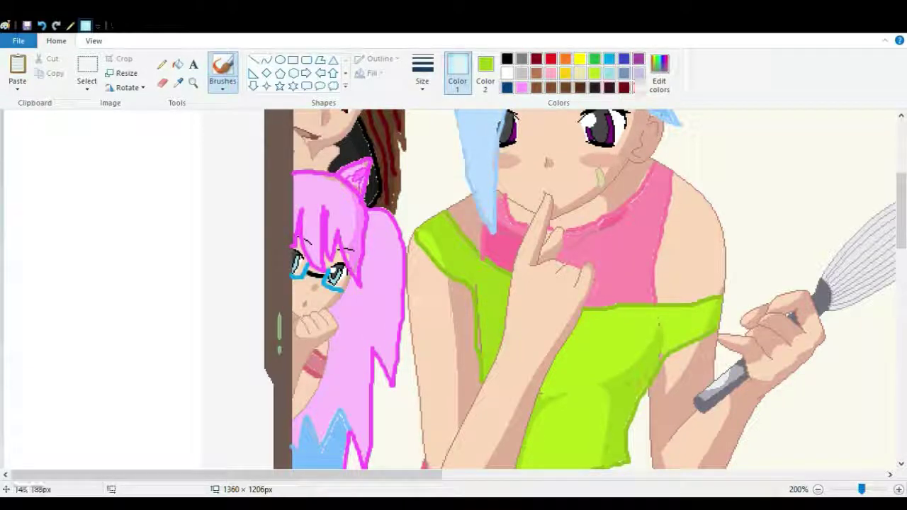
click(177, 63)
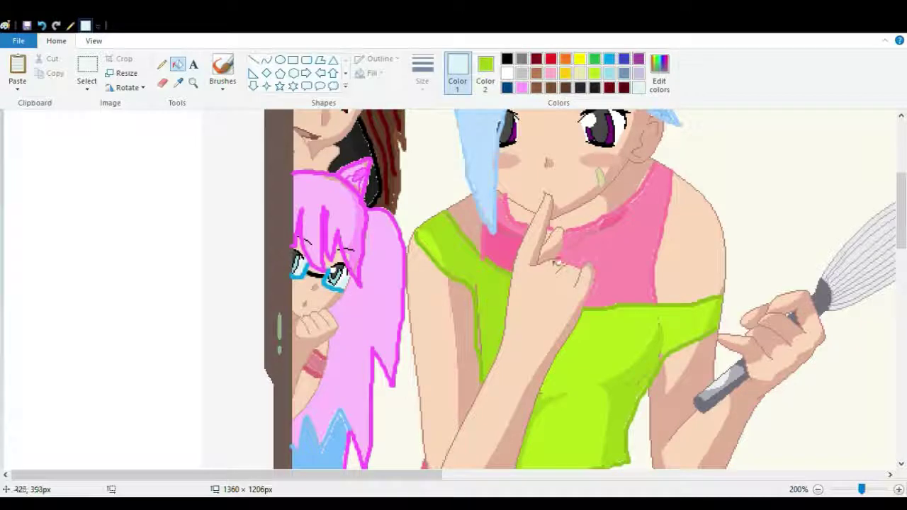
click(610, 75)
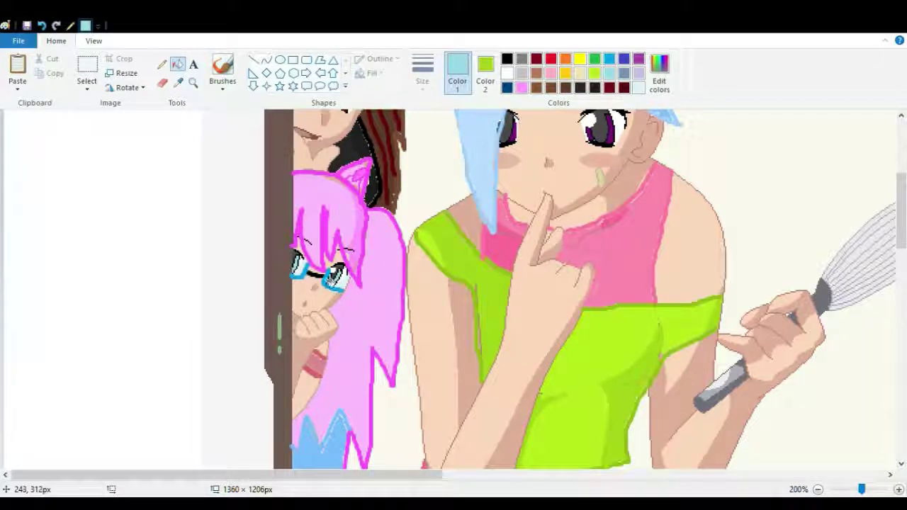
click(329, 284)
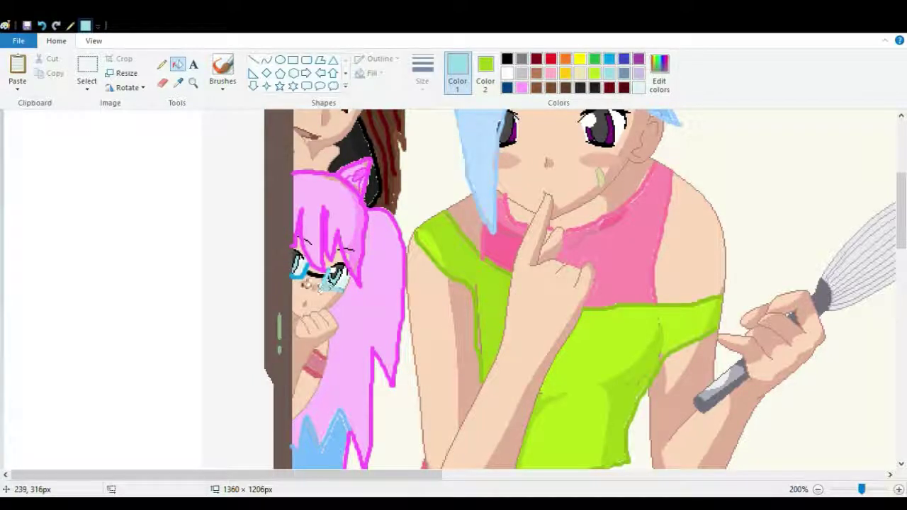
click(303, 278)
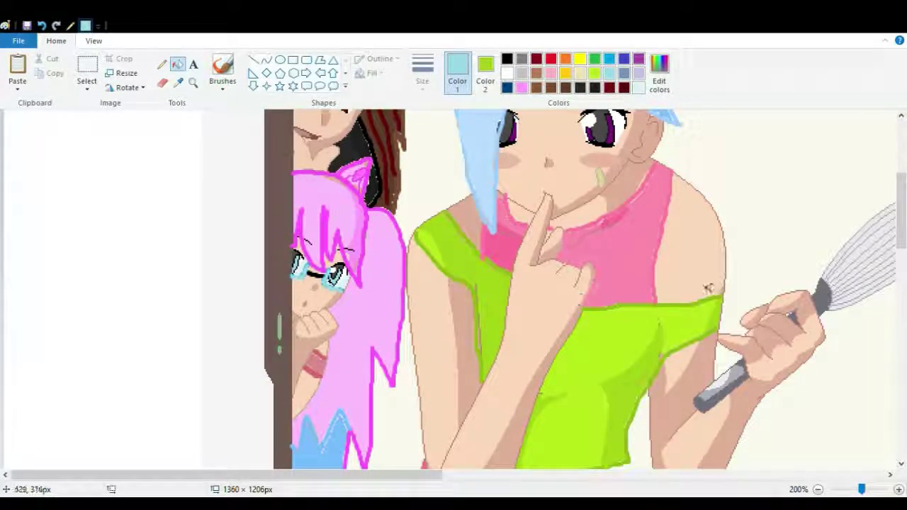
- Zoom out to 100% and review the coloured drawing beside the reference characters
click(818, 489)
drag(905, 327, 900, 270)
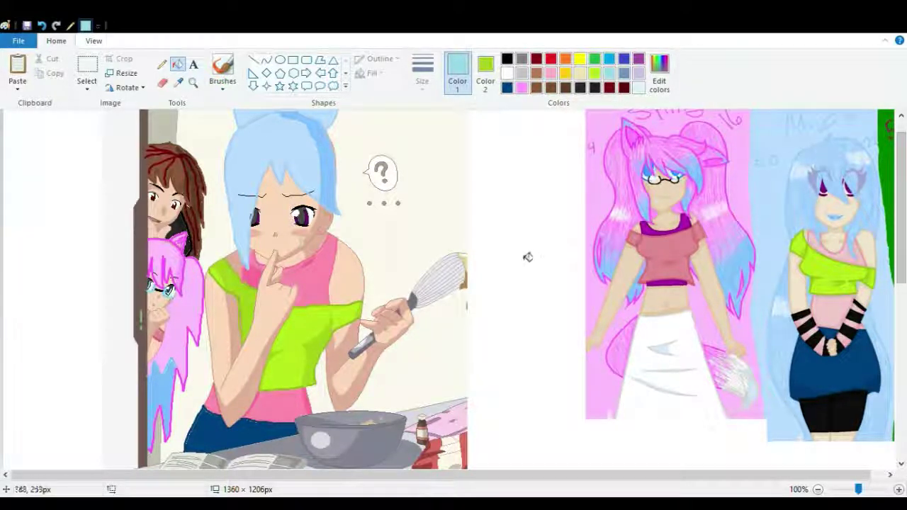
drag(904, 245, 904, 233)
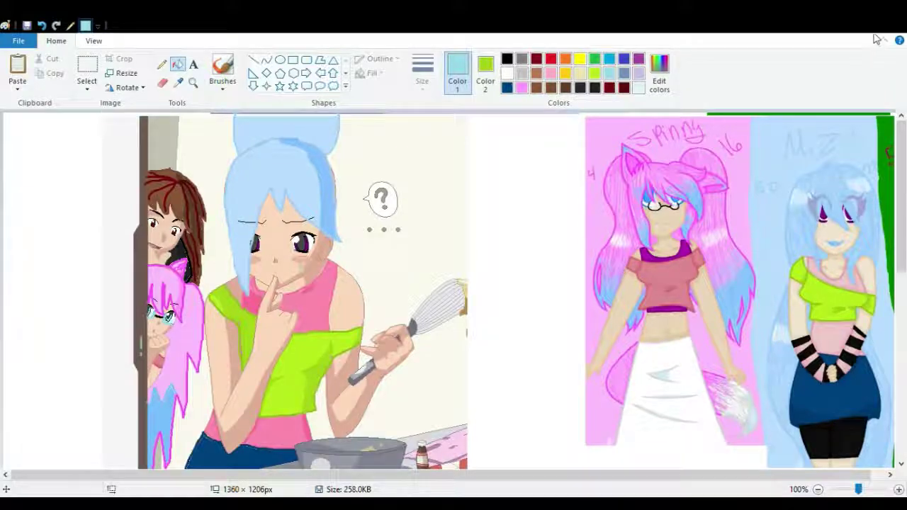
key(F11)
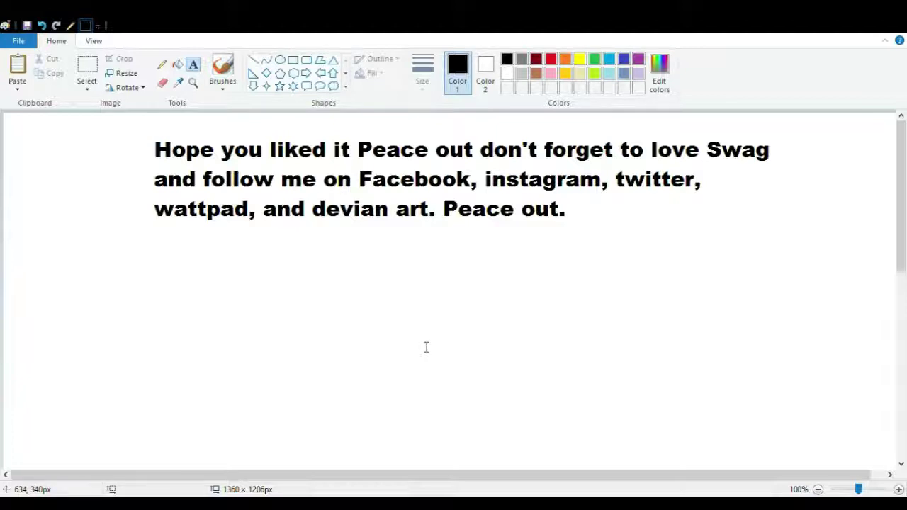
- Brush the word BYE in large black letters below the closing text, followed by a scribbled exclamation mark
click(223, 65)
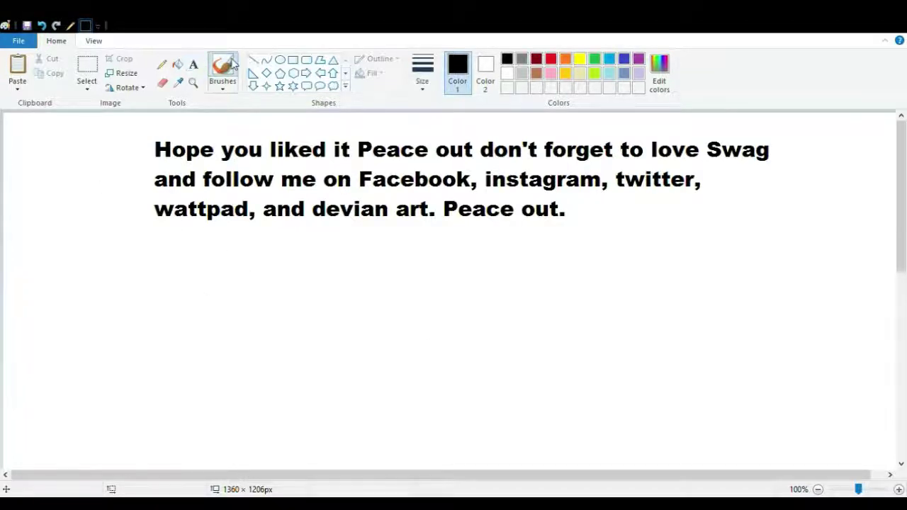
drag(231, 238, 161, 445)
mouse_move(254, 252)
mouse_down()
mouse_move(252, 338)
mouse_move(212, 331)
mouse_move(287, 383)
mouse_move(244, 417)
mouse_move(175, 419)
mouse_up()
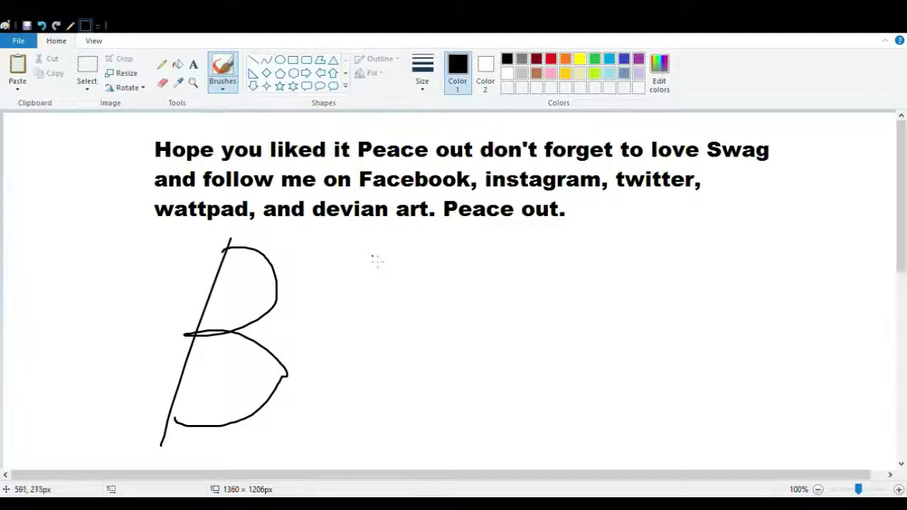
drag(372, 256, 418, 360)
mouse_move(473, 288)
mouse_down()
mouse_move(383, 366)
mouse_move(304, 459)
mouse_up()
mouse_move(620, 323)
mouse_down()
mouse_move(518, 322)
mouse_move(485, 444)
mouse_move(653, 424)
mouse_up()
drag(618, 383, 462, 365)
mouse_move(772, 318)
mouse_down()
mouse_move(709, 394)
mouse_move(698, 367)
mouse_move(751, 368)
mouse_move(713, 355)
mouse_up()
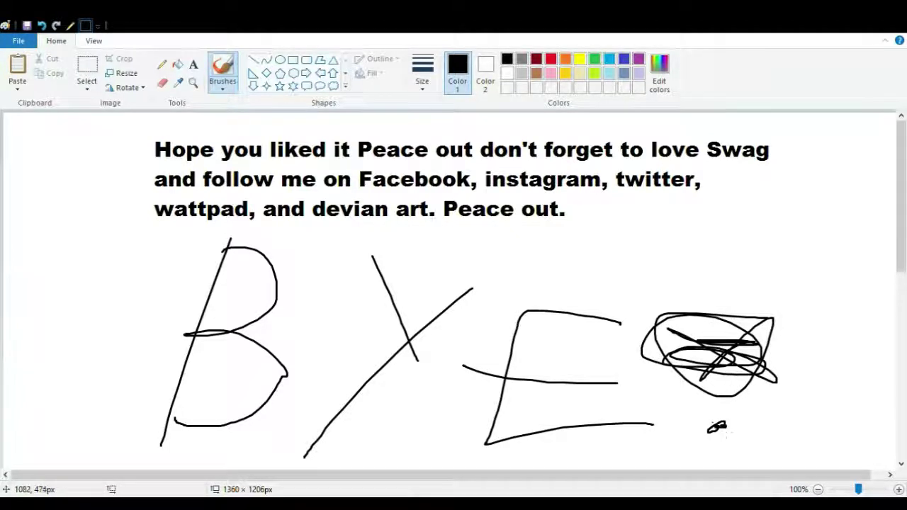
- Doodle an eyed triangle and a column of small ovals beside the word BYE, and scribble large loops across the letters
mouse_move(801, 273)
mouse_down()
mouse_move(774, 305)
mouse_move(774, 273)
mouse_move(826, 288)
mouse_up()
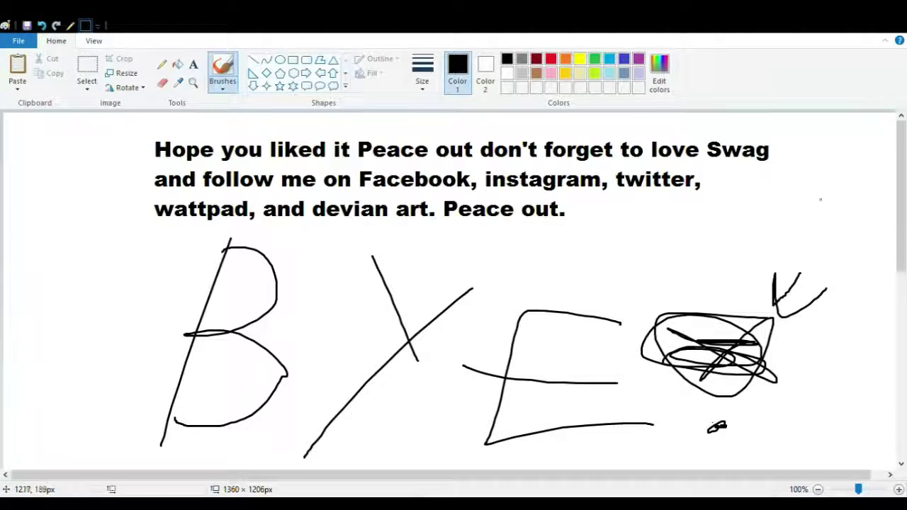
mouse_move(827, 187)
mouse_down()
mouse_move(844, 241)
mouse_move(858, 229)
mouse_move(831, 194)
mouse_move(832, 227)
mouse_move(827, 205)
mouse_up()
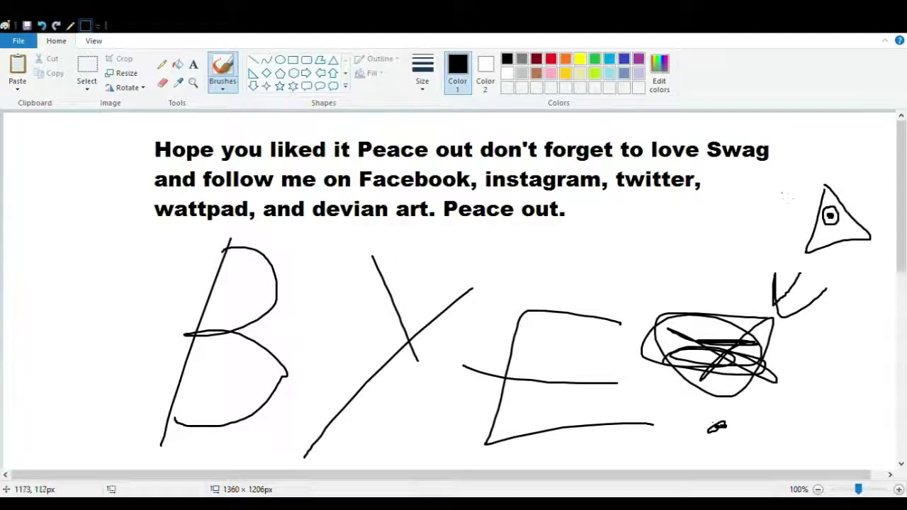
mouse_move(843, 261)
mouse_down()
mouse_move(851, 287)
mouse_move(839, 288)
mouse_up()
mouse_move(827, 318)
mouse_down()
mouse_move(859, 309)
mouse_move(849, 339)
mouse_up()
mouse_move(837, 362)
mouse_down()
mouse_move(838, 394)
mouse_move(865, 378)
mouse_up()
mouse_move(794, 440)
mouse_down()
mouse_move(779, 397)
mouse_move(681, 348)
mouse_move(553, 340)
mouse_move(745, 367)
mouse_move(188, 385)
mouse_move(240, 309)
mouse_move(334, 274)
mouse_move(496, 241)
mouse_move(638, 280)
mouse_move(698, 319)
mouse_move(765, 288)
mouse_move(801, 238)
mouse_move(708, 304)
mouse_up()
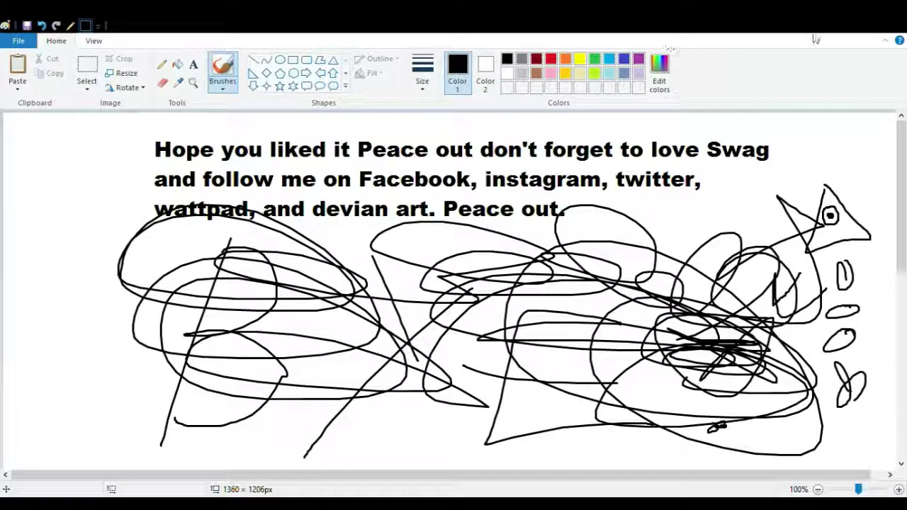